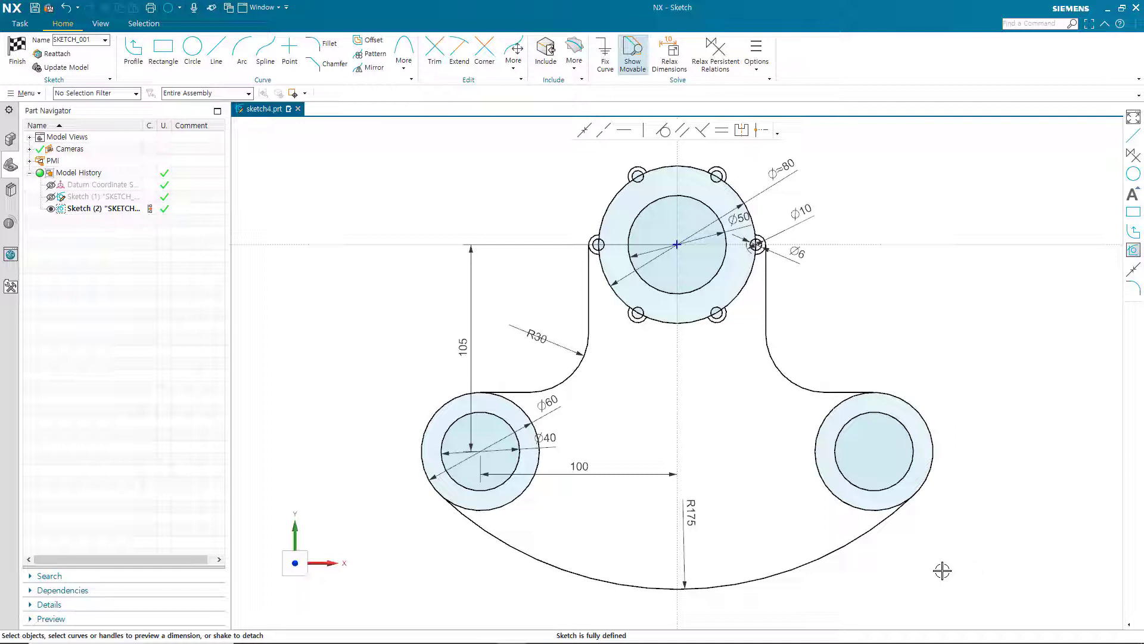
Finish and hide the existing sketch, and create a new sketch on the XY plane
{"action": "left_click", "coordinate": [18, 51]}
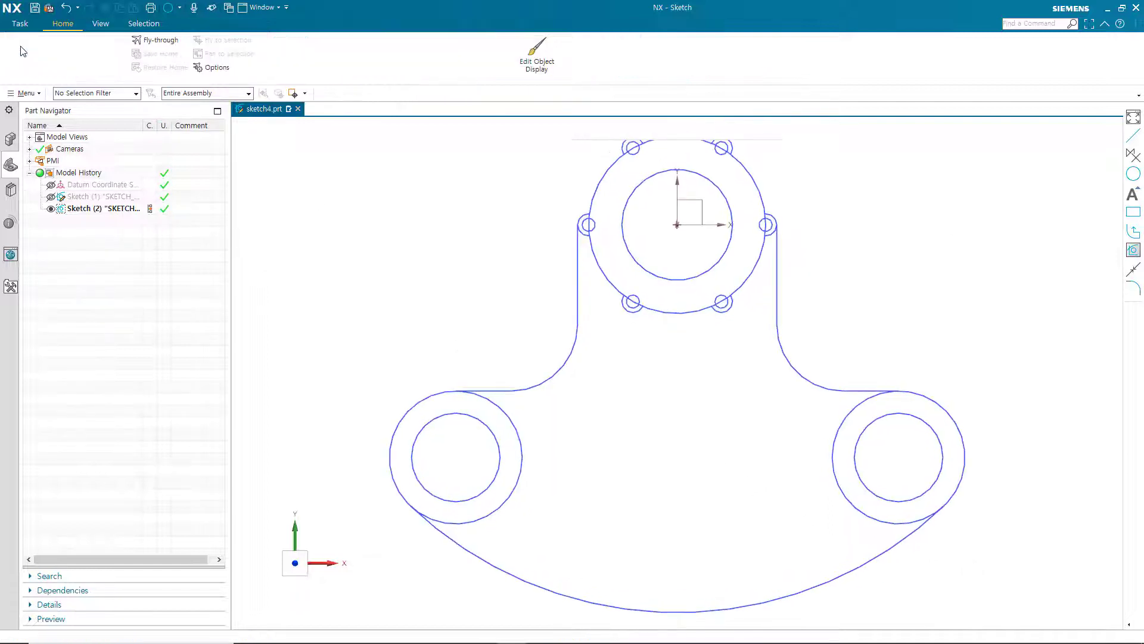
{"action": "left_click", "coordinate": [51, 209]}
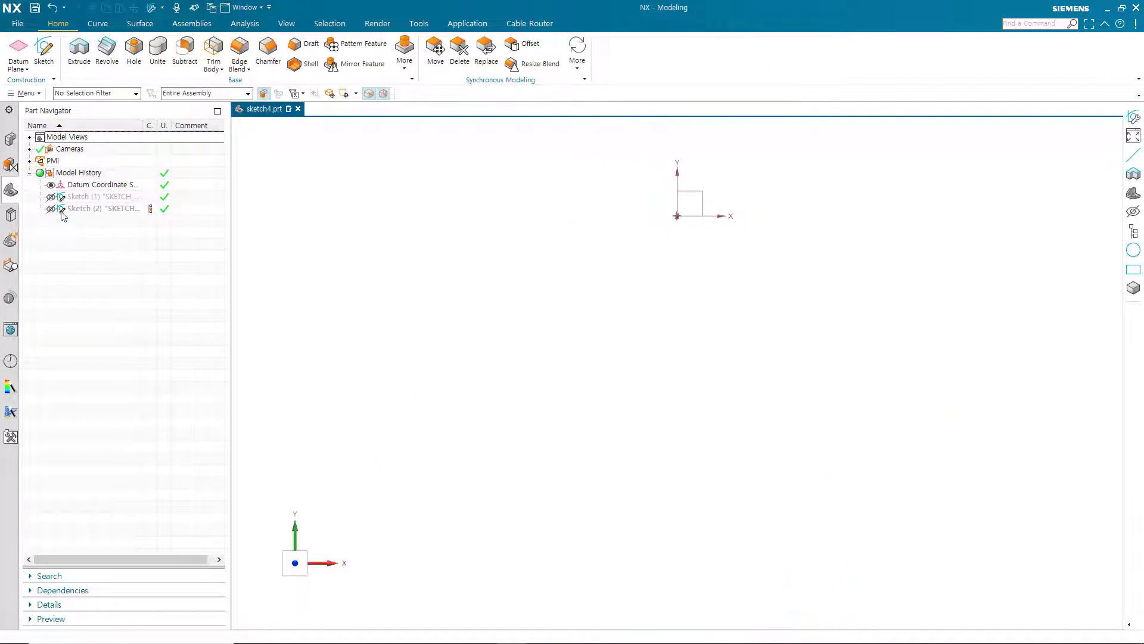
{"action": "left_click", "coordinate": [43, 50]}
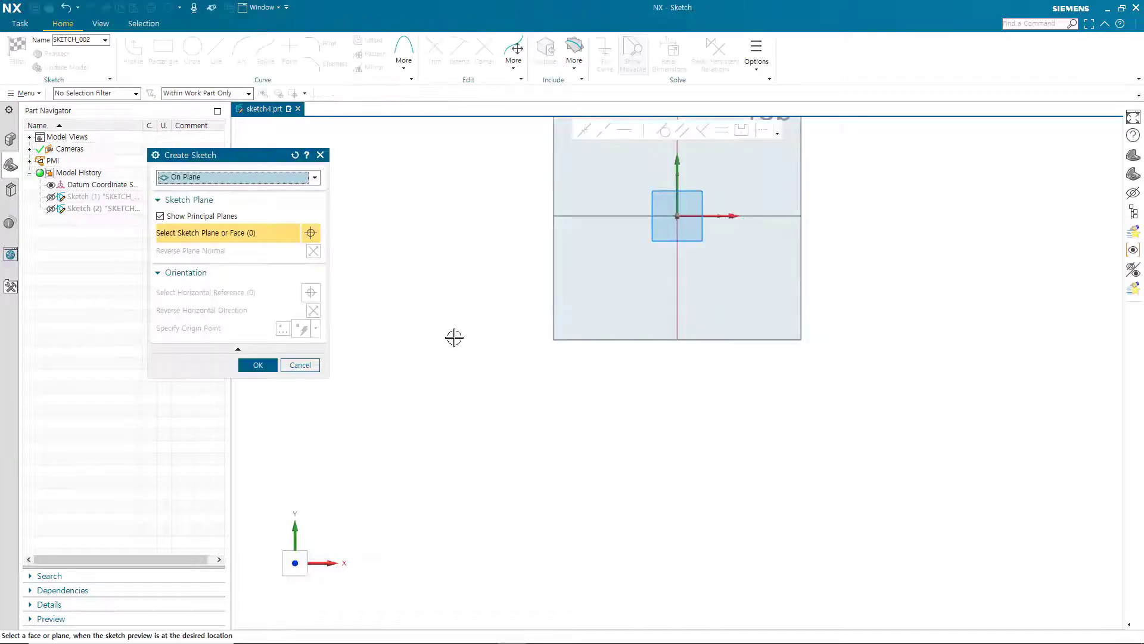
{"action": "left_click", "coordinate": [264, 366]}
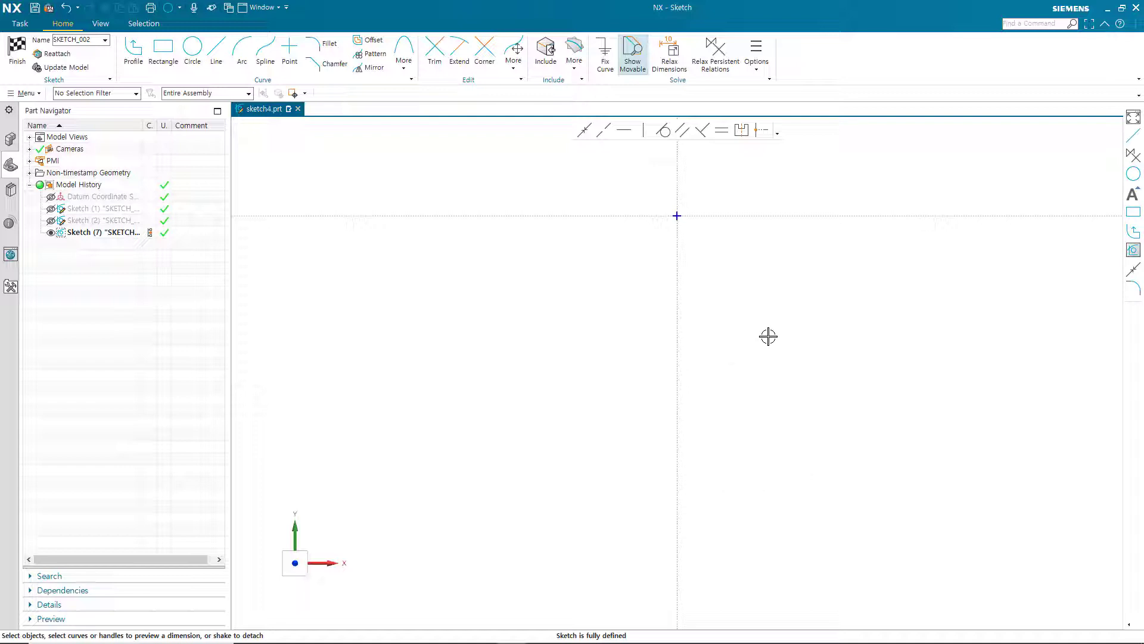
Draw a circle about 60 mm in diameter centred on the sketch origin
{"action": "middle_click_drag", "start_coordinate": [769, 335], "coordinate": [775, 481], "text": "shift"}
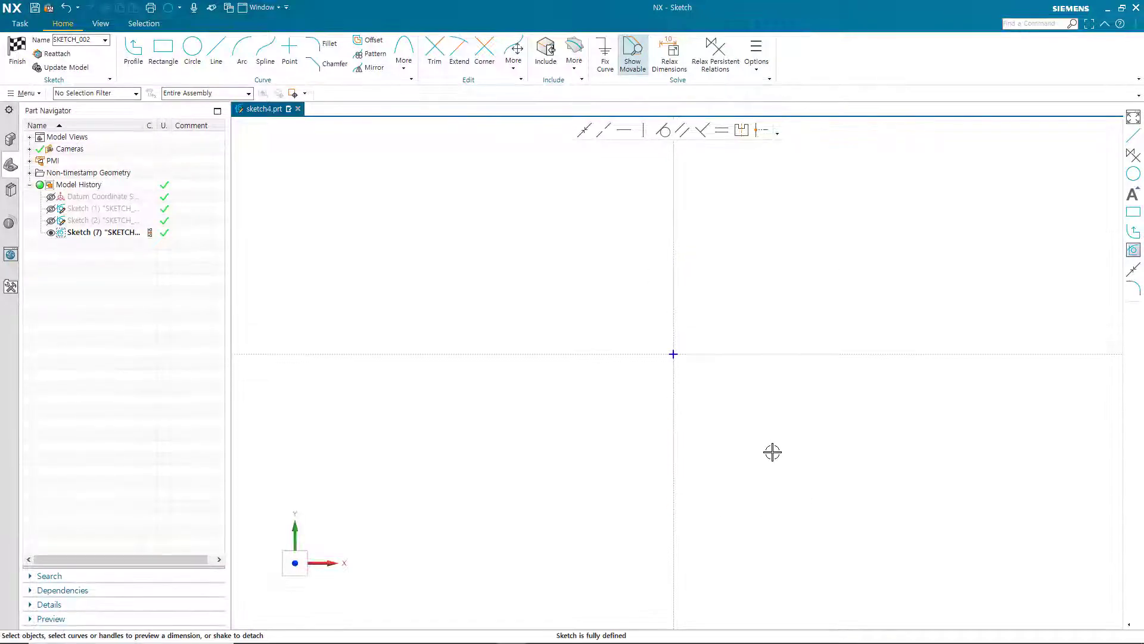
{"action": "left_click", "coordinate": [192, 48]}
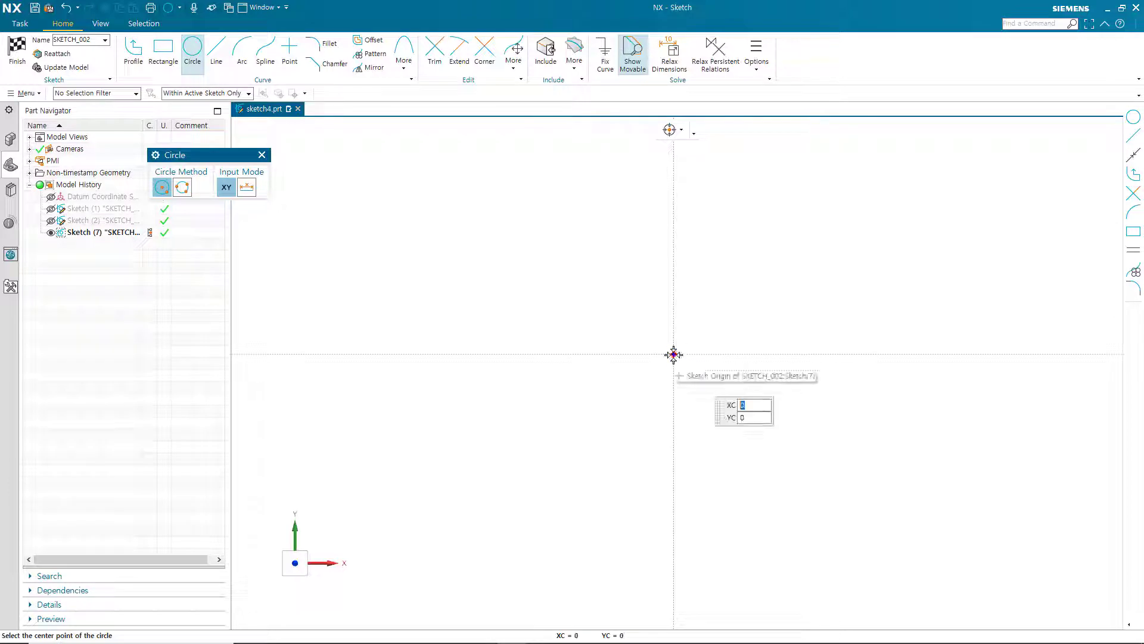
{"action": "mouse_move", "coordinate": [673, 354]}
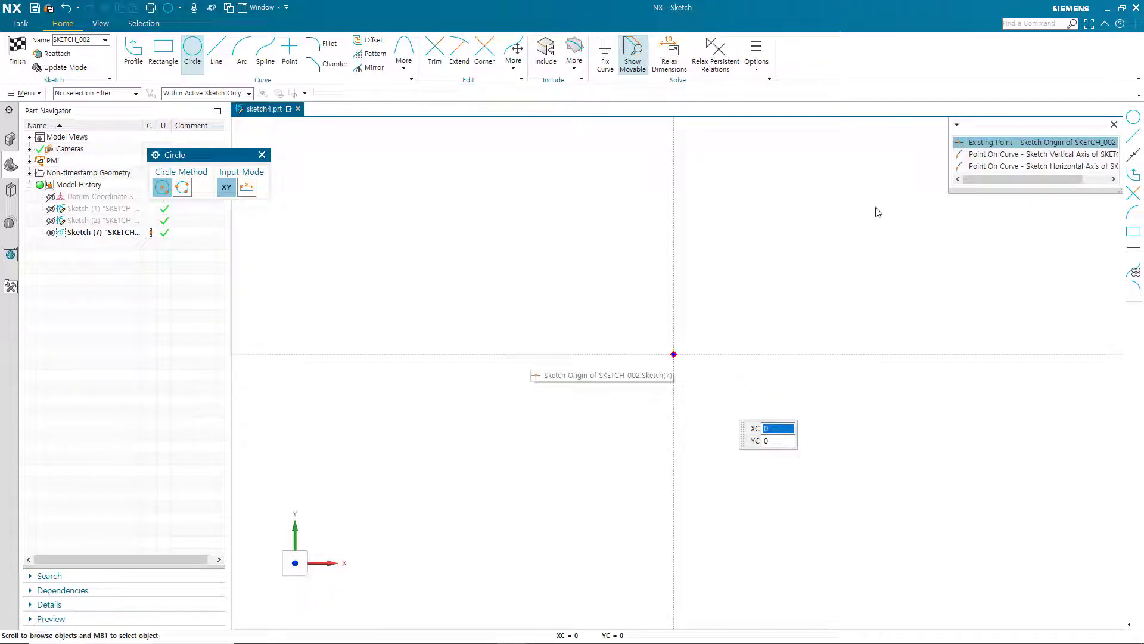
{"action": "left_click", "coordinate": [1007, 145]}
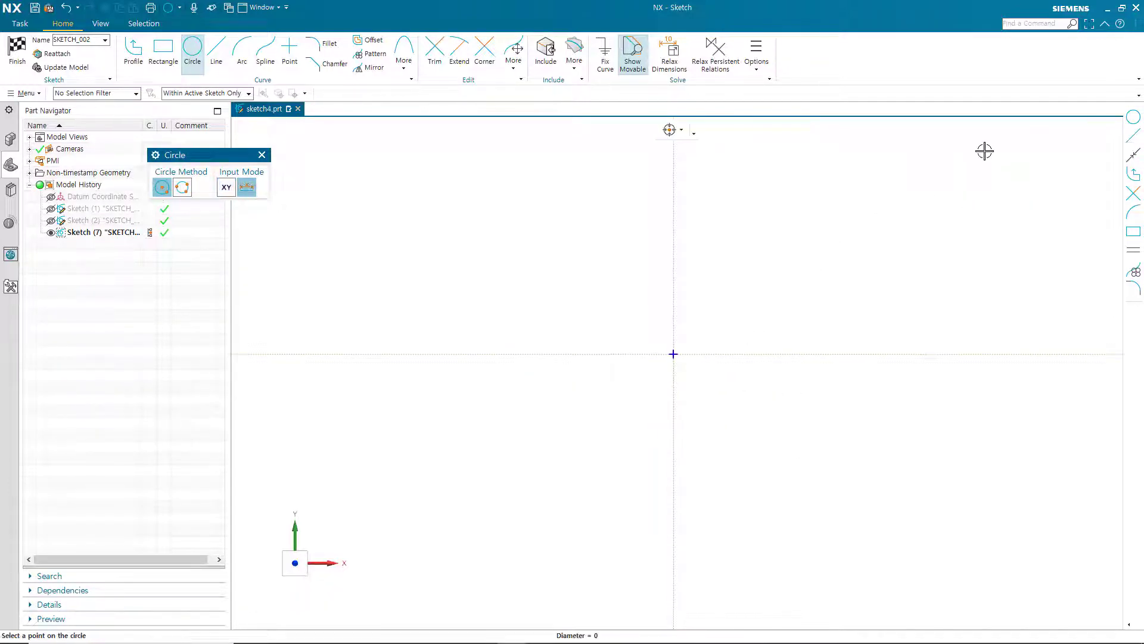
{"action": "left_click", "coordinate": [744, 339]}
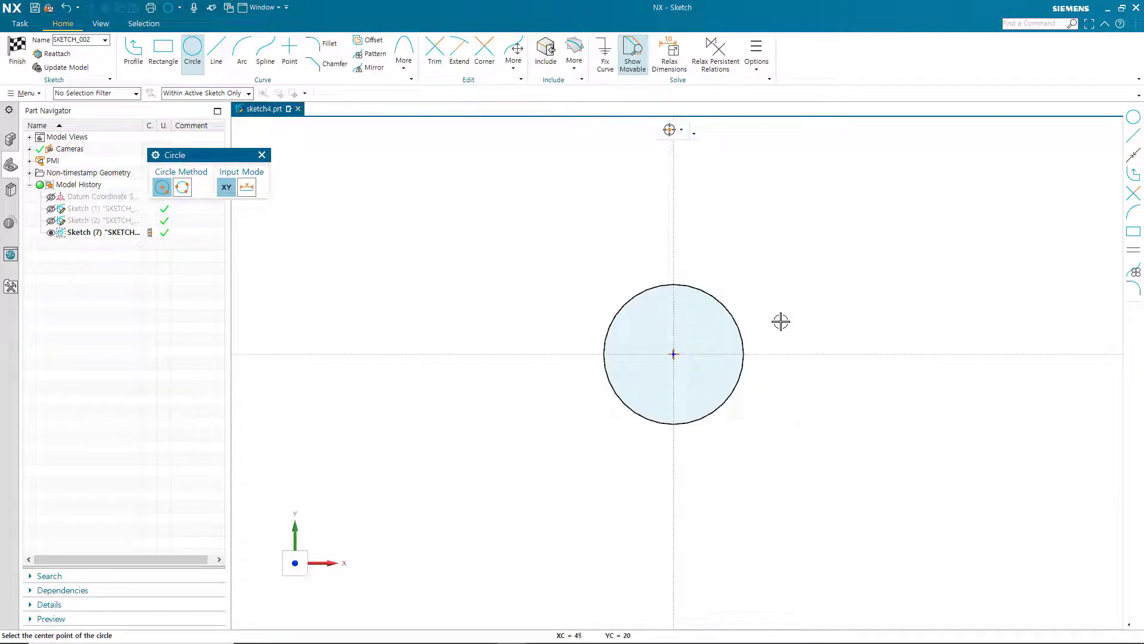
{"action": "key", "text": "Escape"}
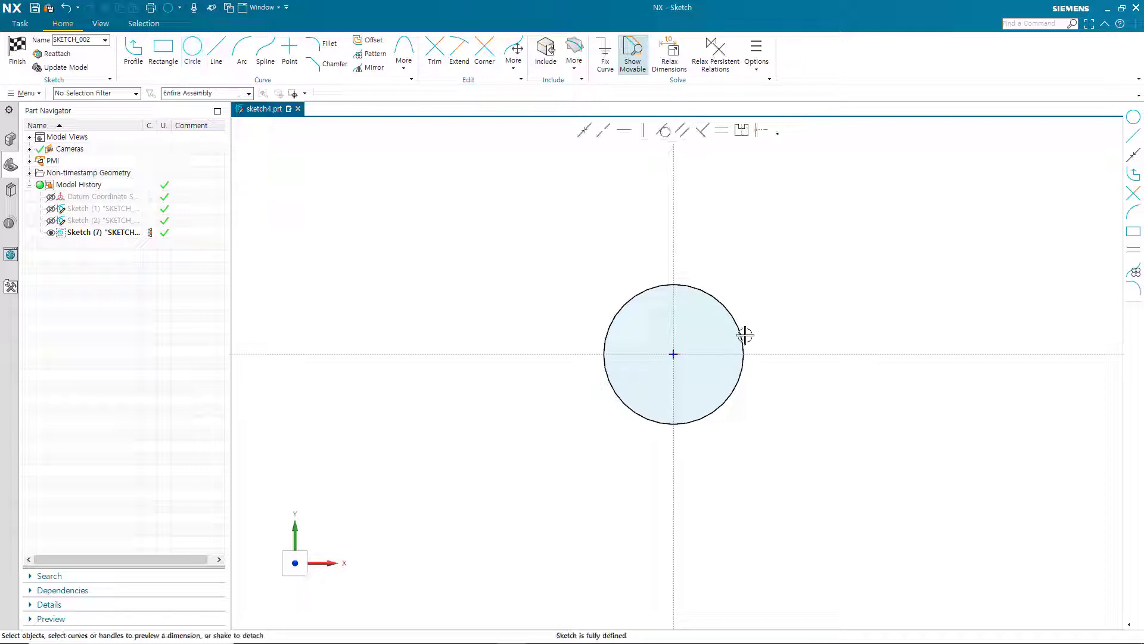
Set the circle's diameter to 50 mm and accept scaling the entire sketch
{"action": "left_click", "coordinate": [739, 327]}
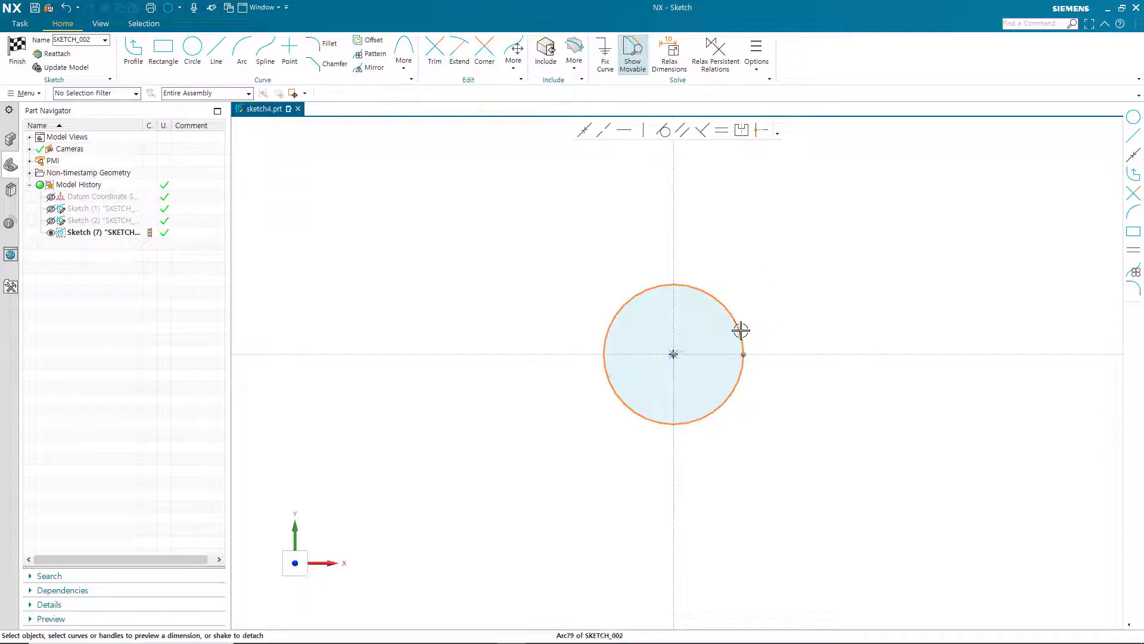
{"action": "left_click", "coordinate": [769, 314]}
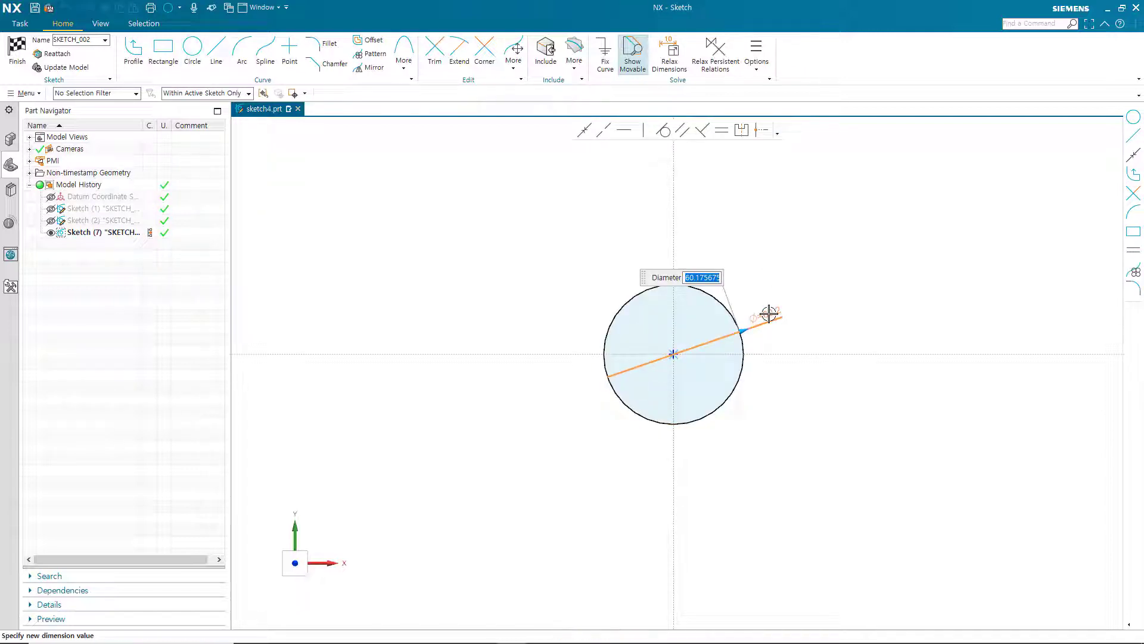
{"action": "type", "text": "50"}
{"action": "key", "text": "Return"}
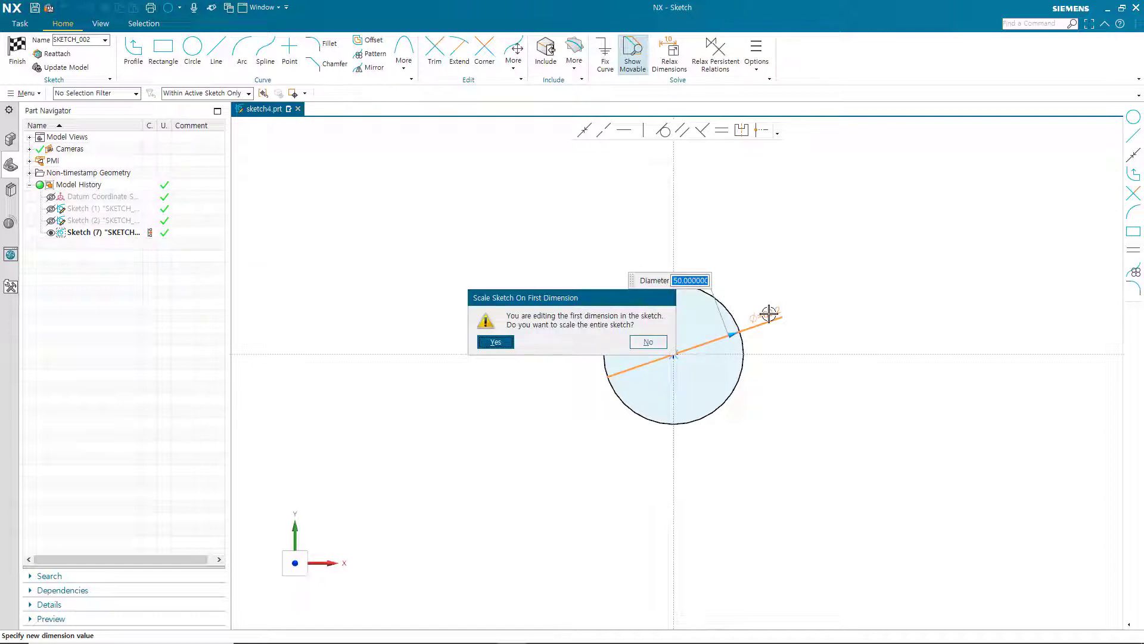
{"action": "key", "text": "Return"}
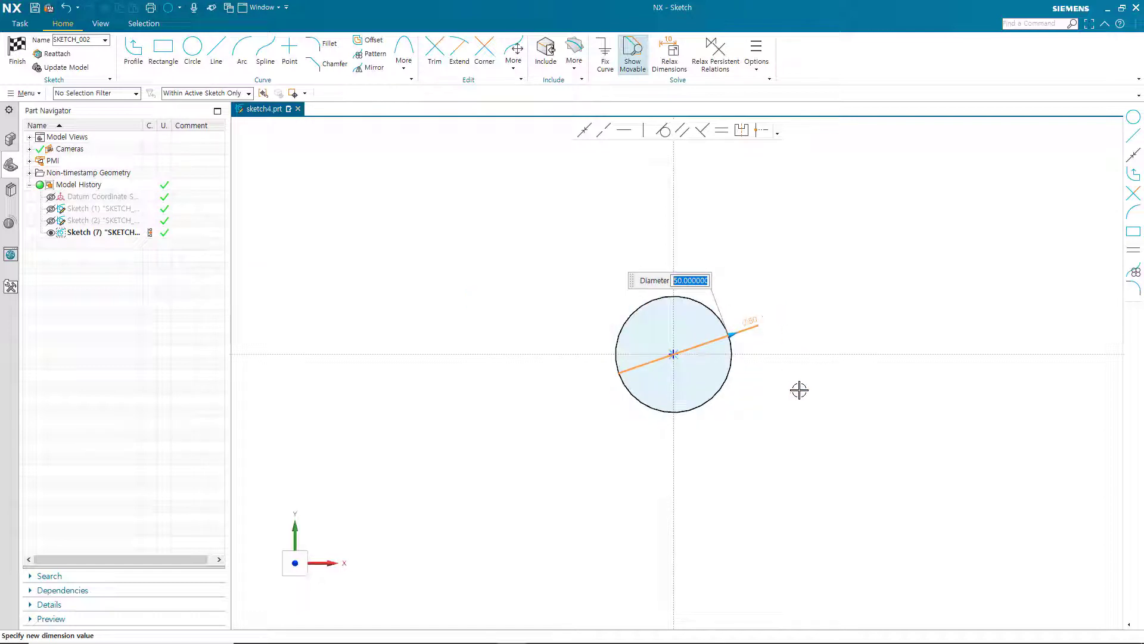
{"action": "key", "text": "Escape"}
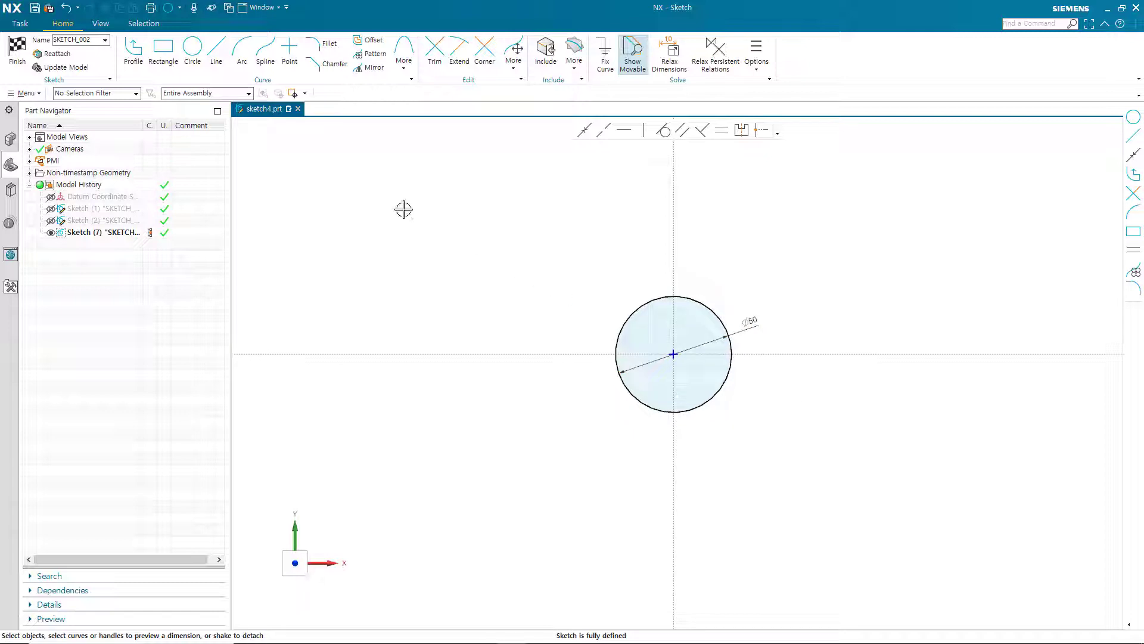
Draw a concentric circle with an 80 mm diameter centred on the sketch origin
{"action": "left_click", "coordinate": [193, 49]}
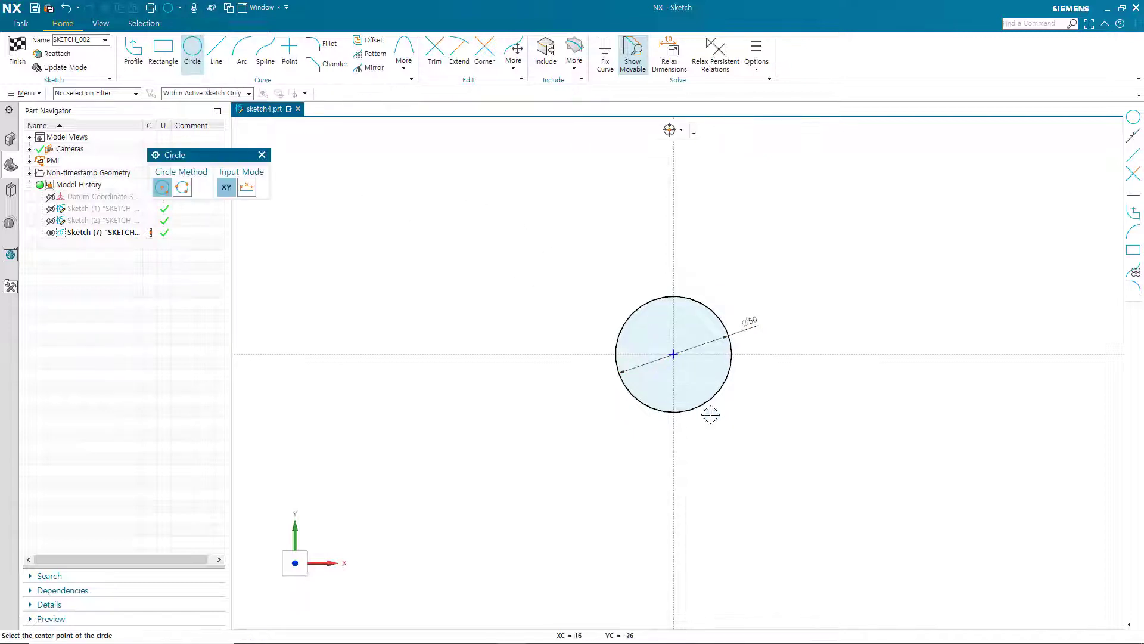
{"action": "left_click", "coordinate": [673, 354]}
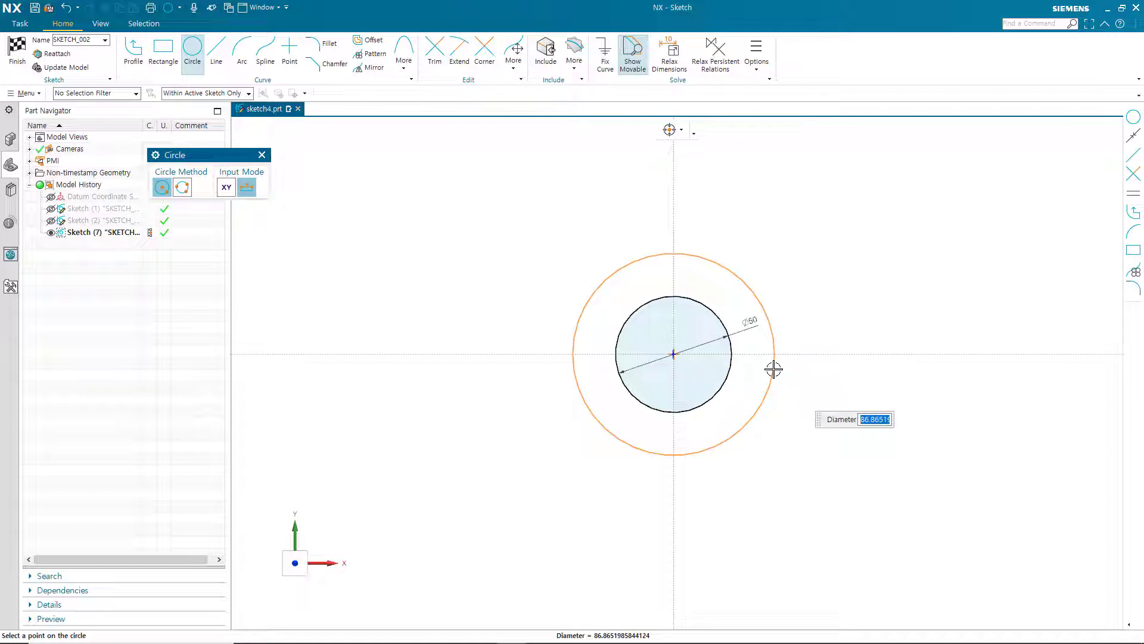
{"action": "key", "text": "Return"}
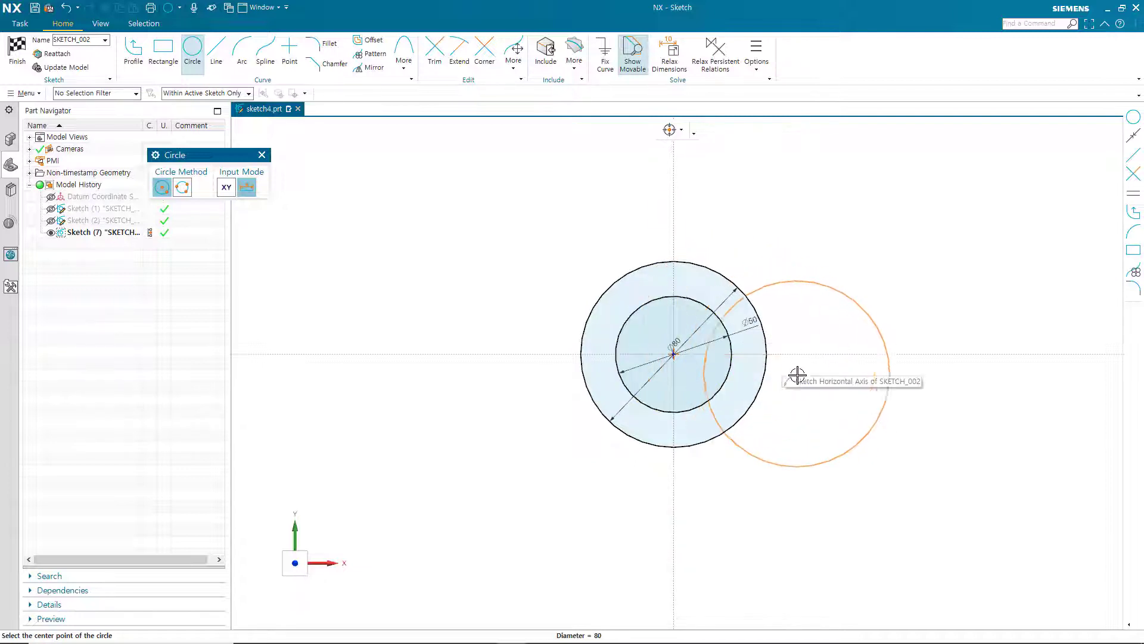
{"action": "mouse_move", "coordinate": [800, 381]}
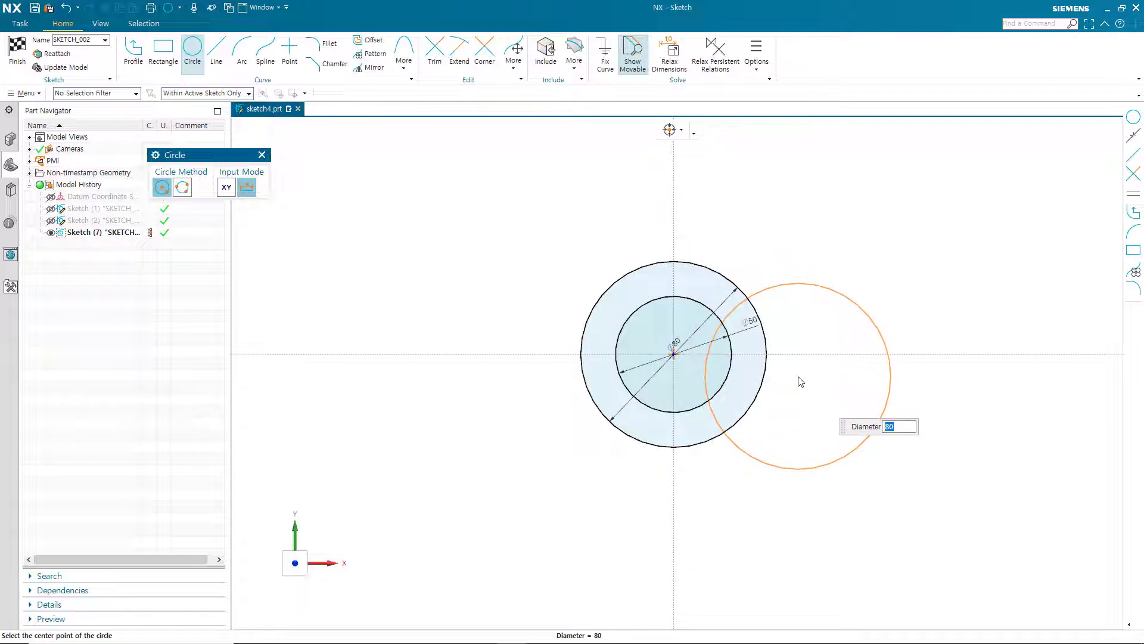
{"action": "key", "text": "Escape"}
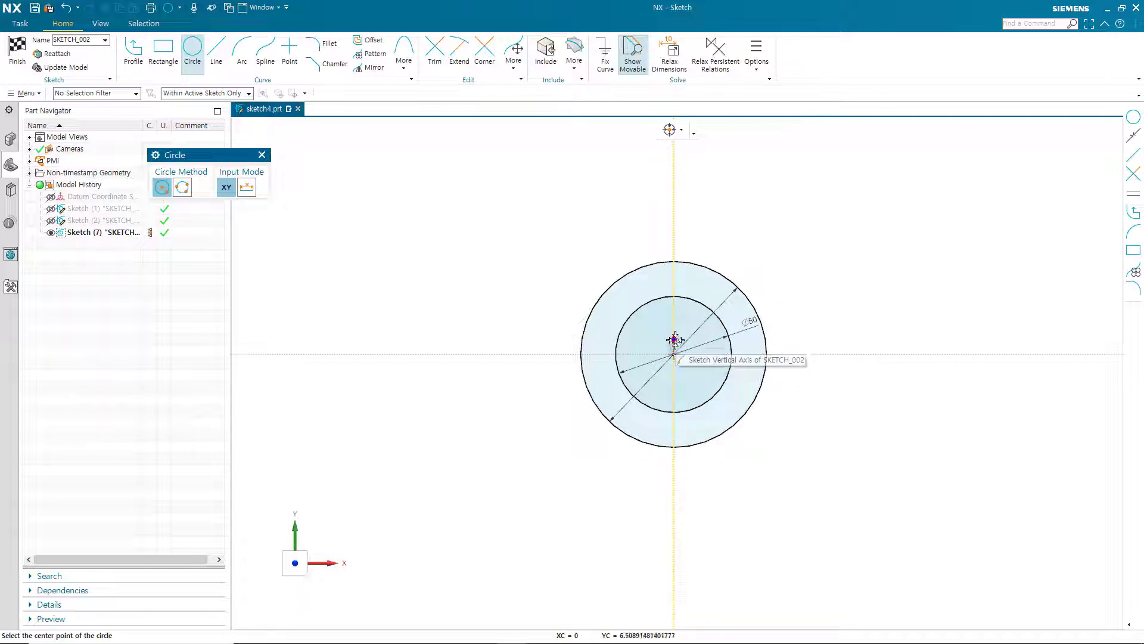
{"action": "left_click", "coordinate": [264, 156]}
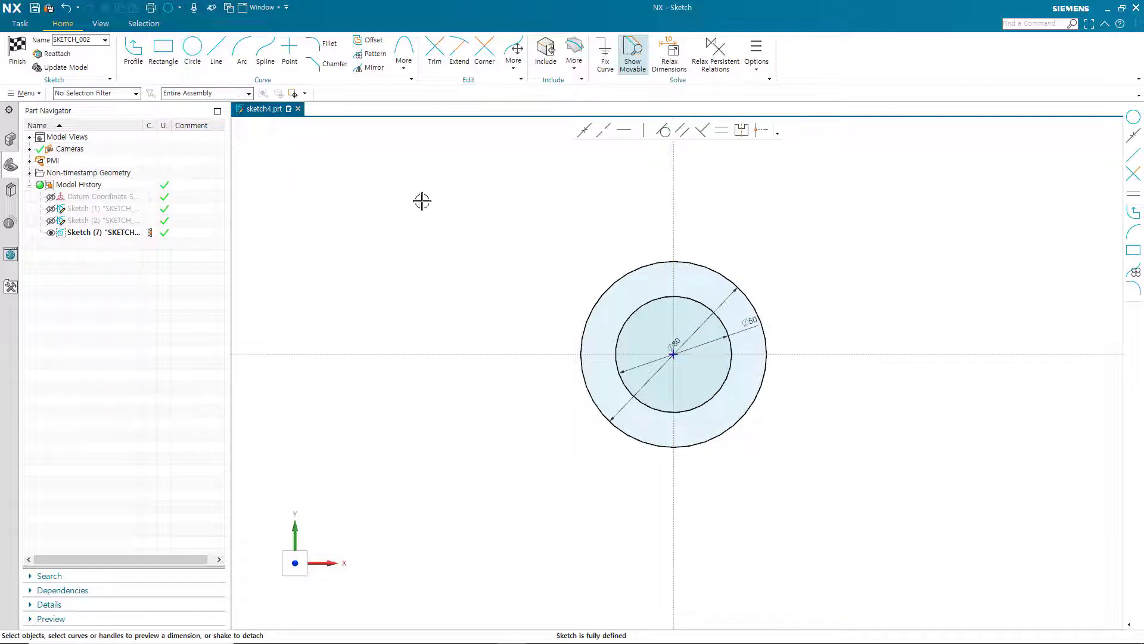
Move both diameter dimensions to the upper right outside the circles and enlarge the dimension text
{"action": "left_click_drag", "start_coordinate": [674, 345], "coordinate": [762, 261]}
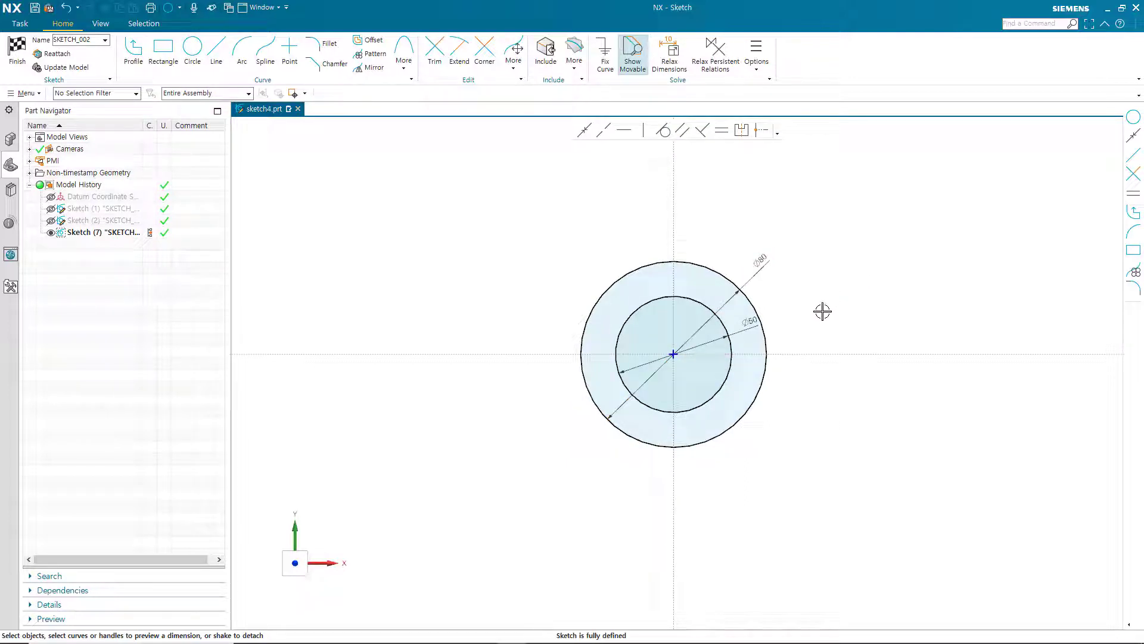
{"action": "left_click_drag", "start_coordinate": [758, 260], "coordinate": [789, 238]}
{"action": "left_click_drag", "start_coordinate": [755, 325], "coordinate": [802, 276]}
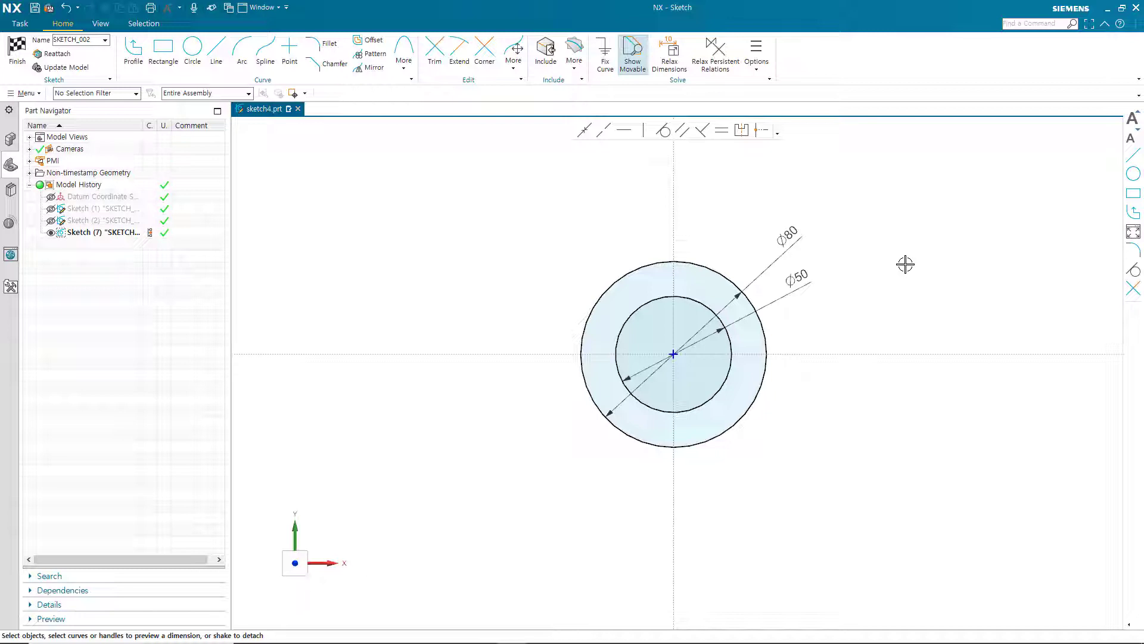
{"action": "left_click", "coordinate": [102, 25]}
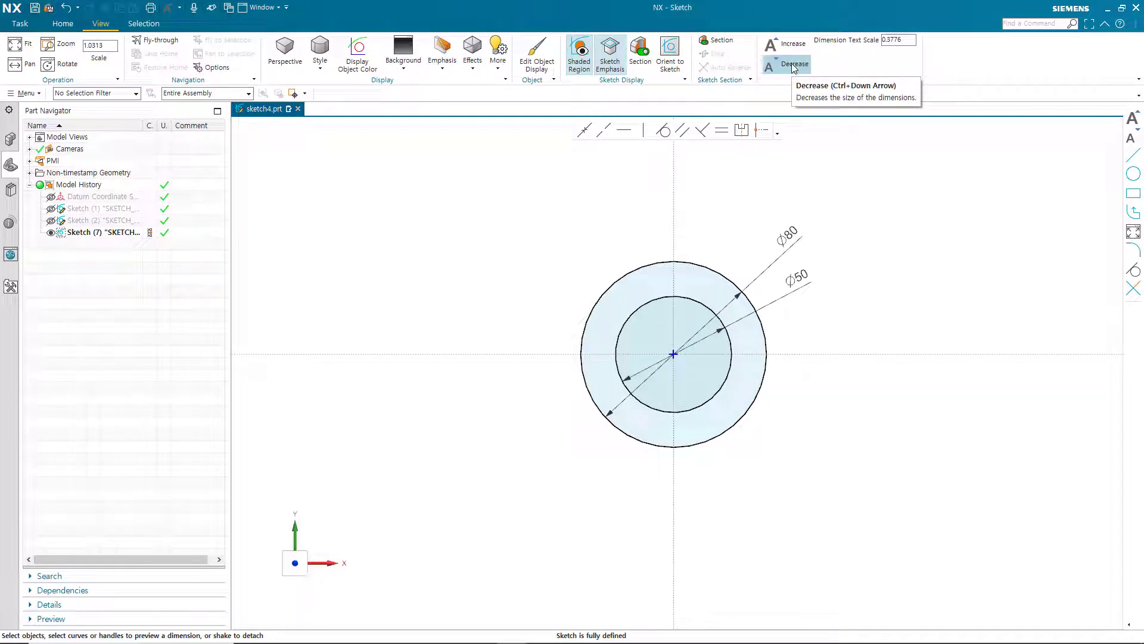
{"action": "left_click", "coordinate": [64, 24]}
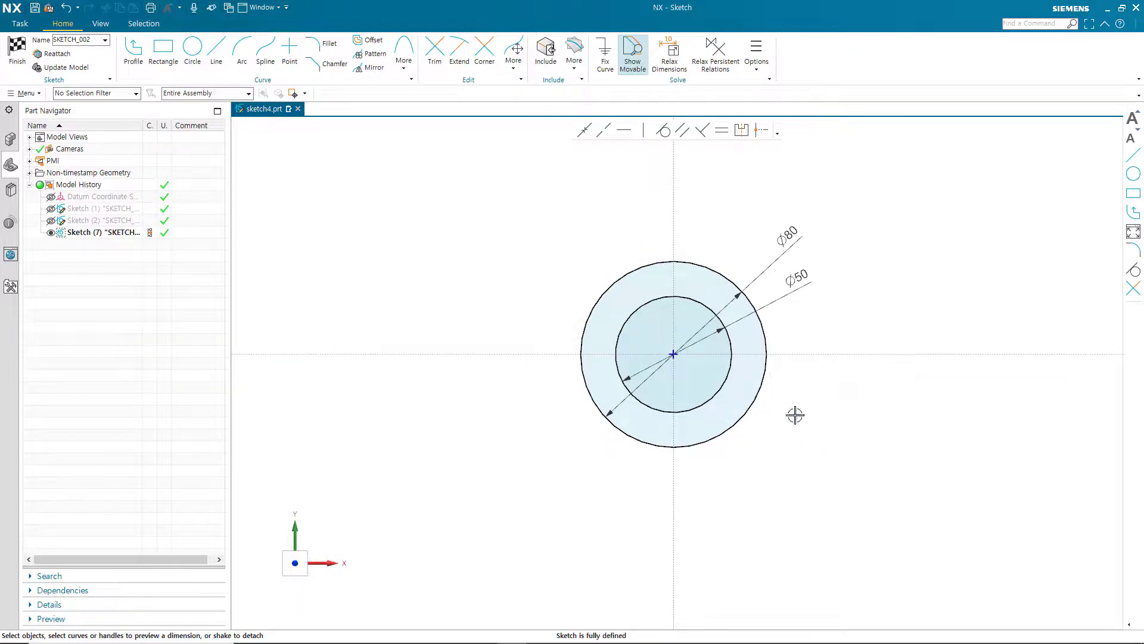
Draw a small circle about 12.4 mm in diameter centred on the 80 mm circle, just below the horizontal axis
{"action": "left_click", "coordinate": [191, 48]}
{"action": "mouse_move", "coordinate": [356, 294]}
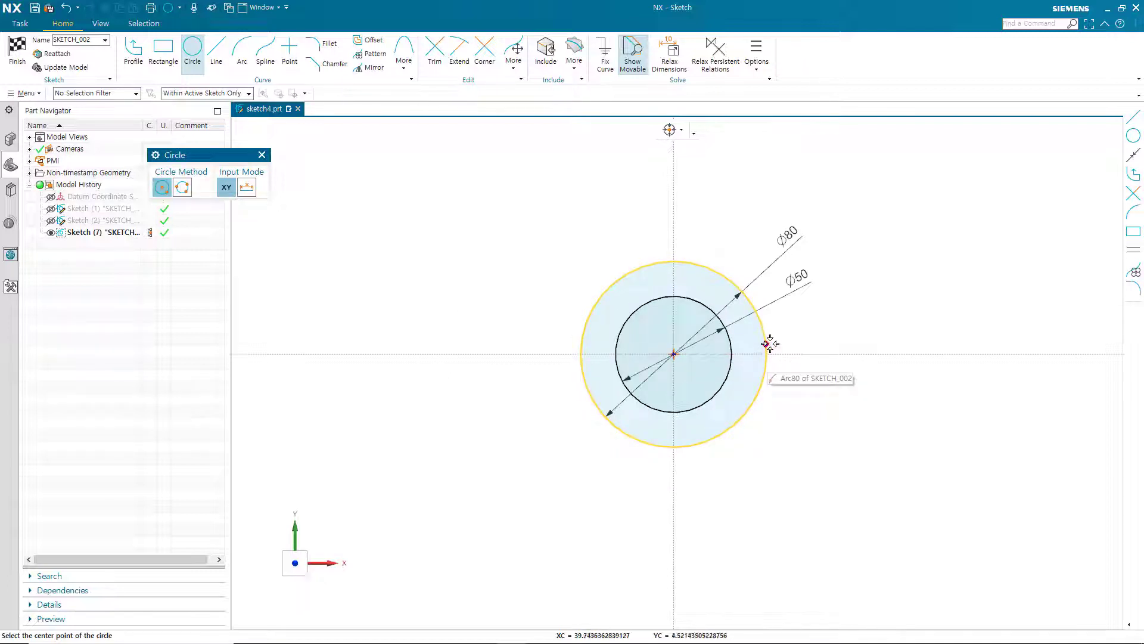
{"action": "left_click", "coordinate": [766, 370]}
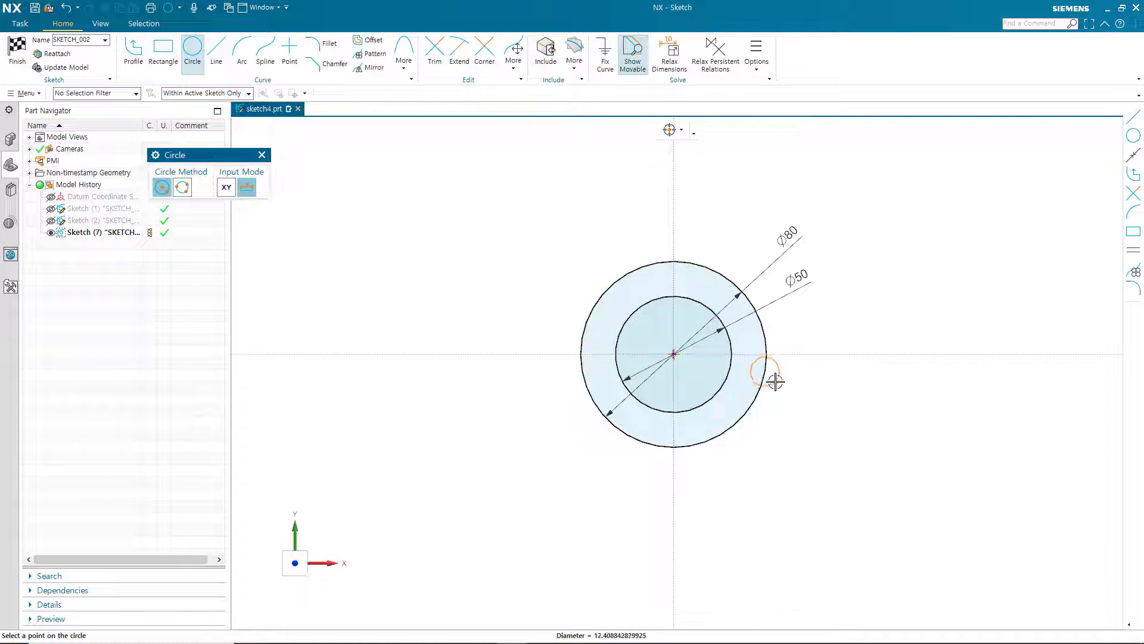
{"action": "left_click", "coordinate": [775, 381]}
{"action": "mouse_move", "coordinate": [814, 389]}
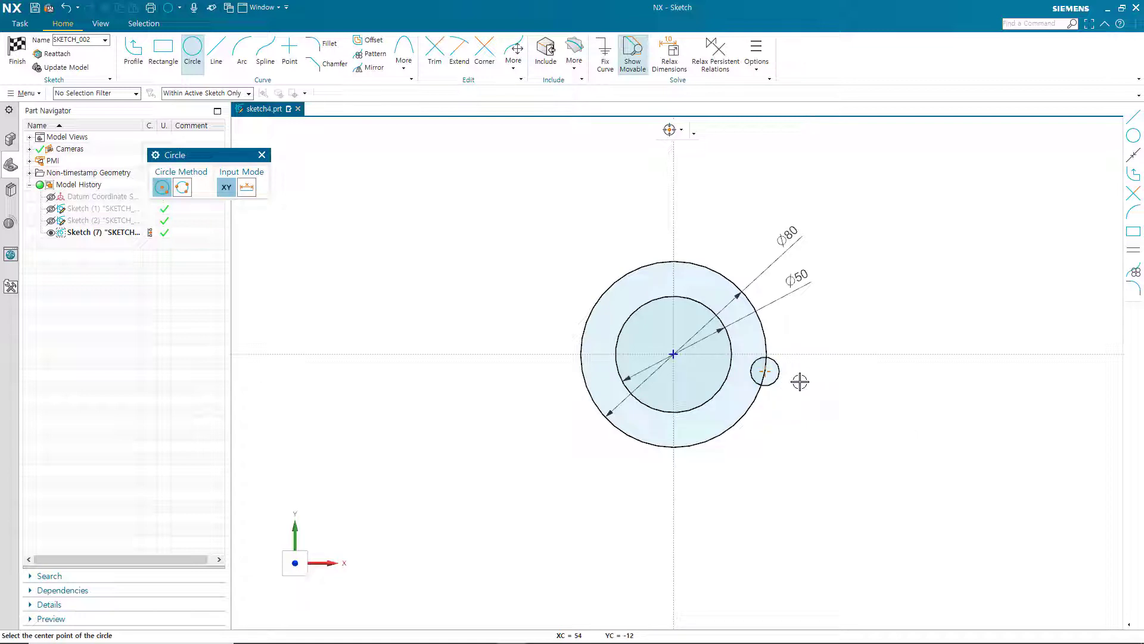
{"action": "left_click", "coordinate": [263, 155]}
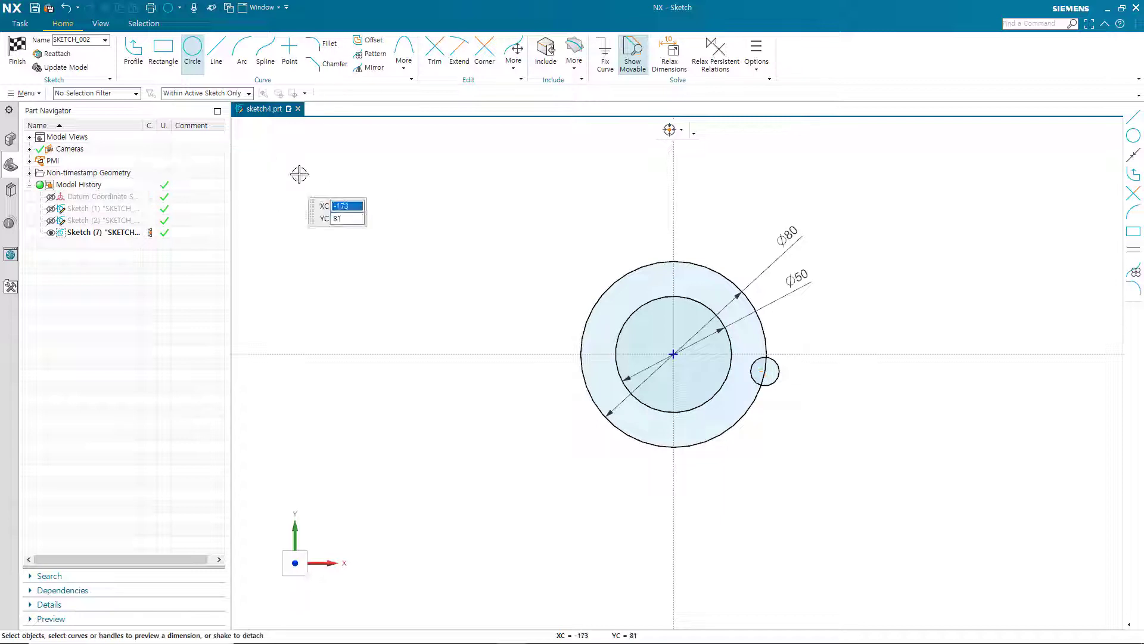
Make the small circle's centre coincident with the horizontal sketch axis
{"action": "scroll", "coordinate": [805, 379], "scroll_direction": "up", "scroll_amount": 4}
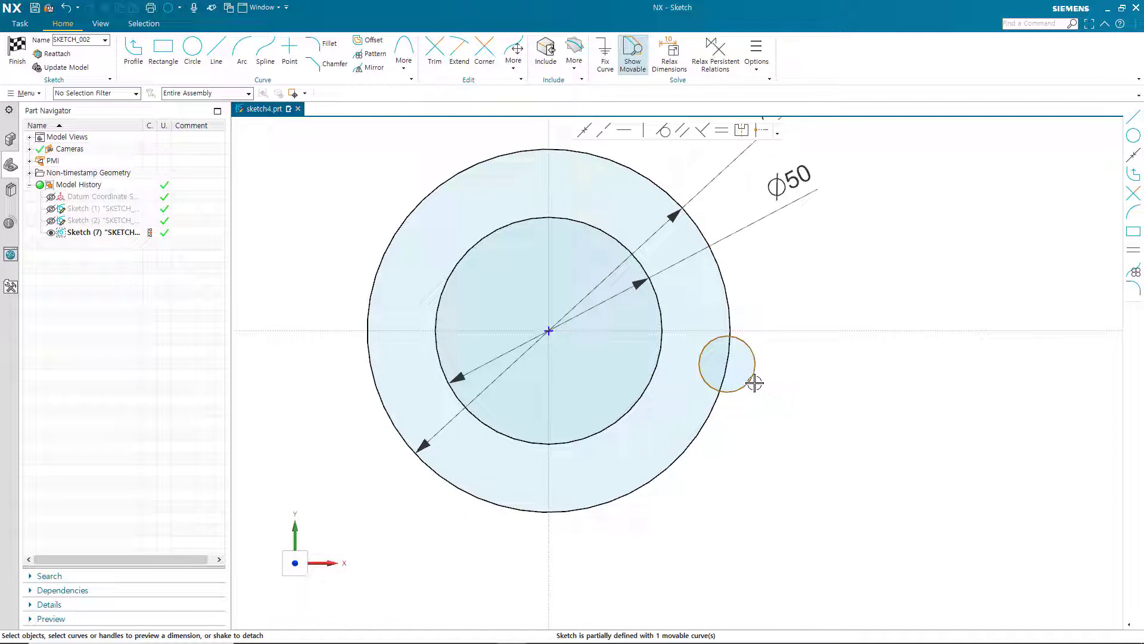
{"action": "left_click", "coordinate": [727, 364]}
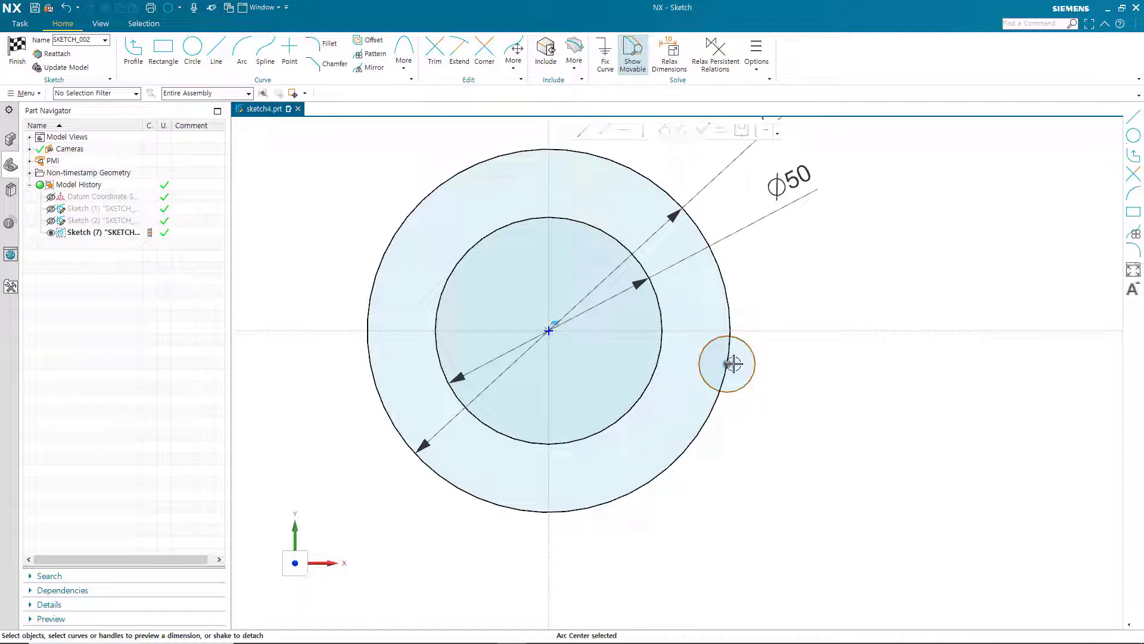
{"action": "left_click", "coordinate": [766, 331]}
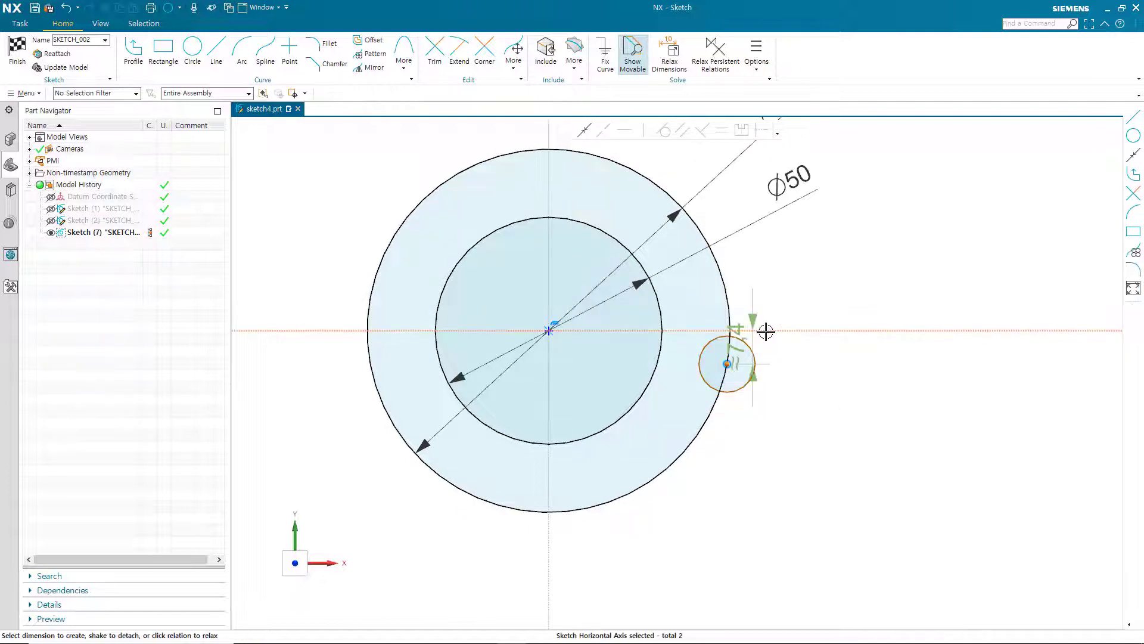
{"action": "left_click", "coordinate": [585, 131]}
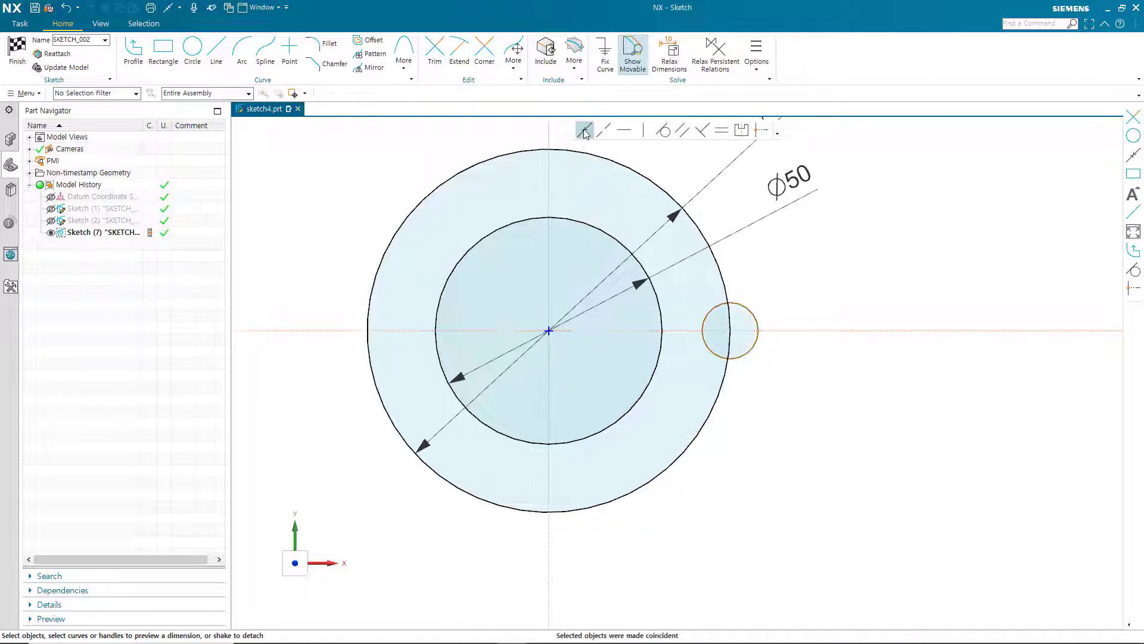
Dimension the small circle on the 80 mm circle with a diameter of 6 mm
{"action": "left_click", "coordinate": [752, 352]}
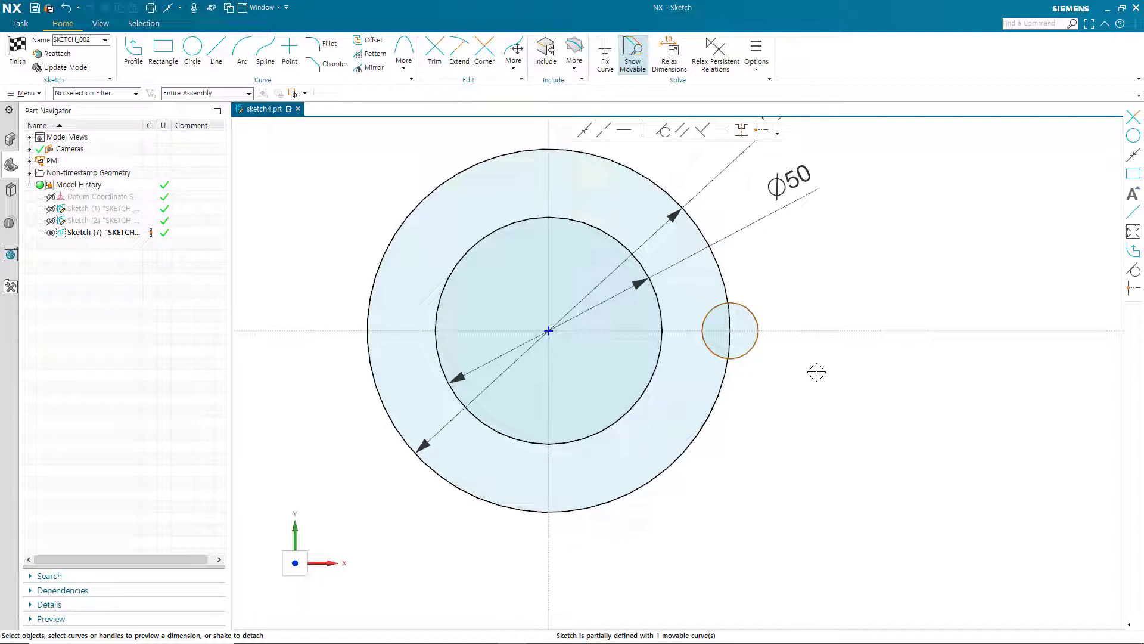
{"action": "left_click", "coordinate": [752, 315]}
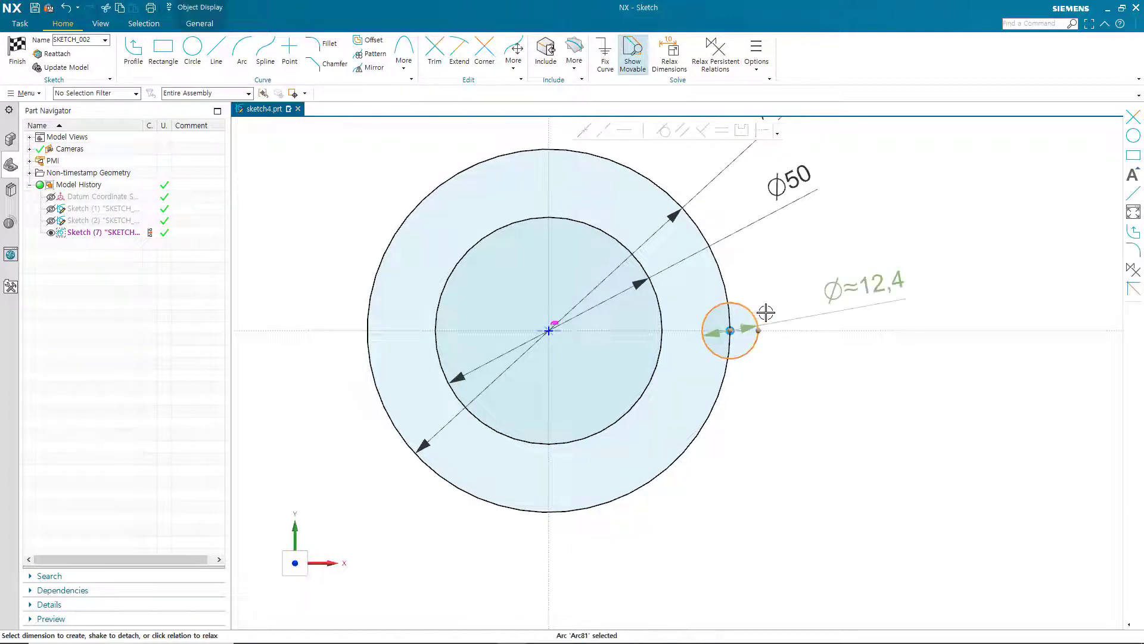
{"action": "left_click", "coordinate": [873, 288]}
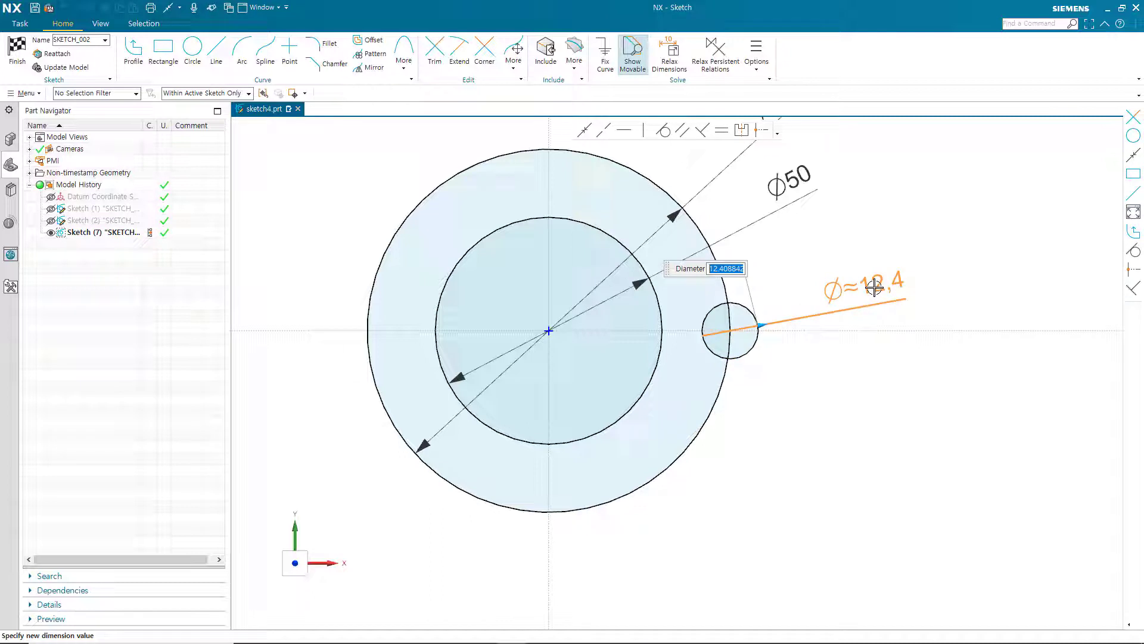
{"action": "type", "text": "6"}
{"action": "key", "text": "Return"}
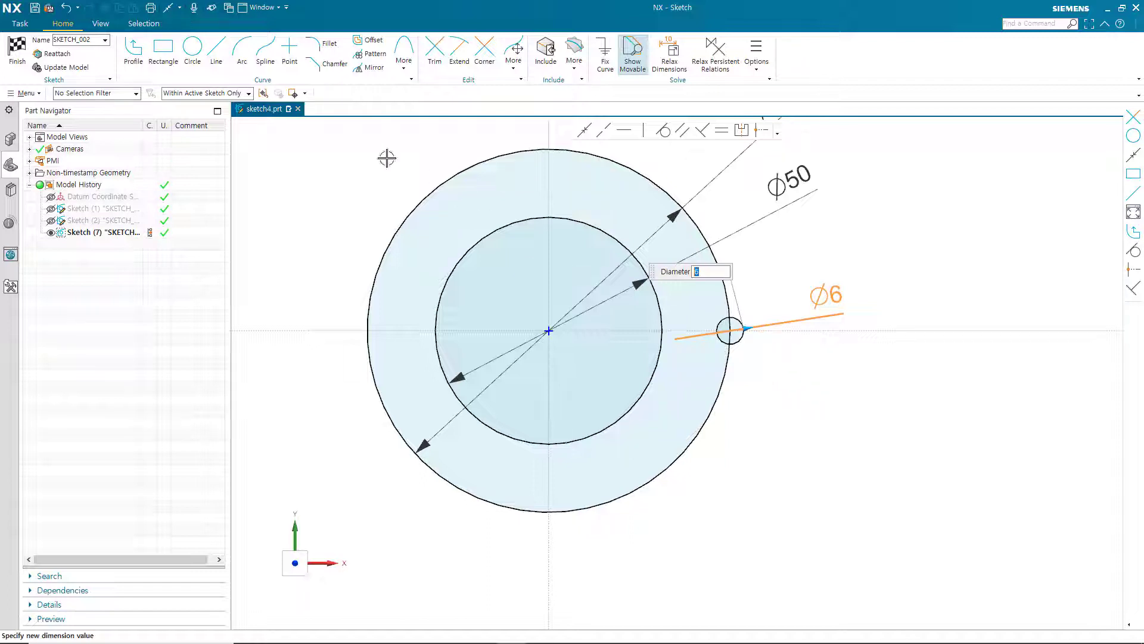
Draw a circle about 13.8 mm in diameter concentric with the 6 mm circle
{"action": "left_click", "coordinate": [193, 48]}
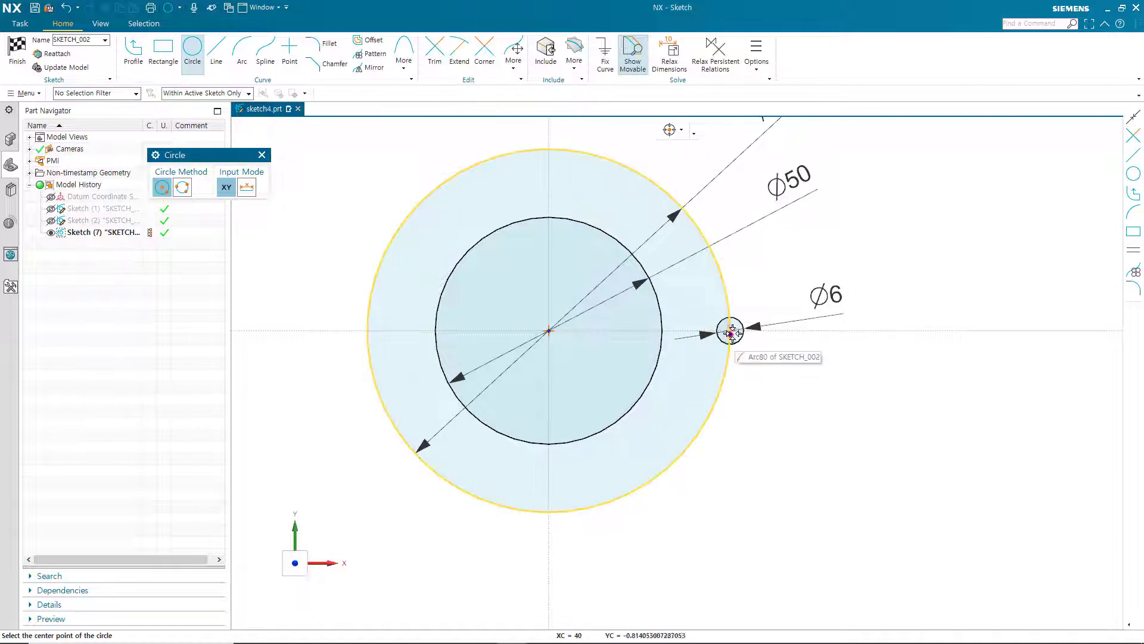
{"action": "left_click", "coordinate": [731, 332]}
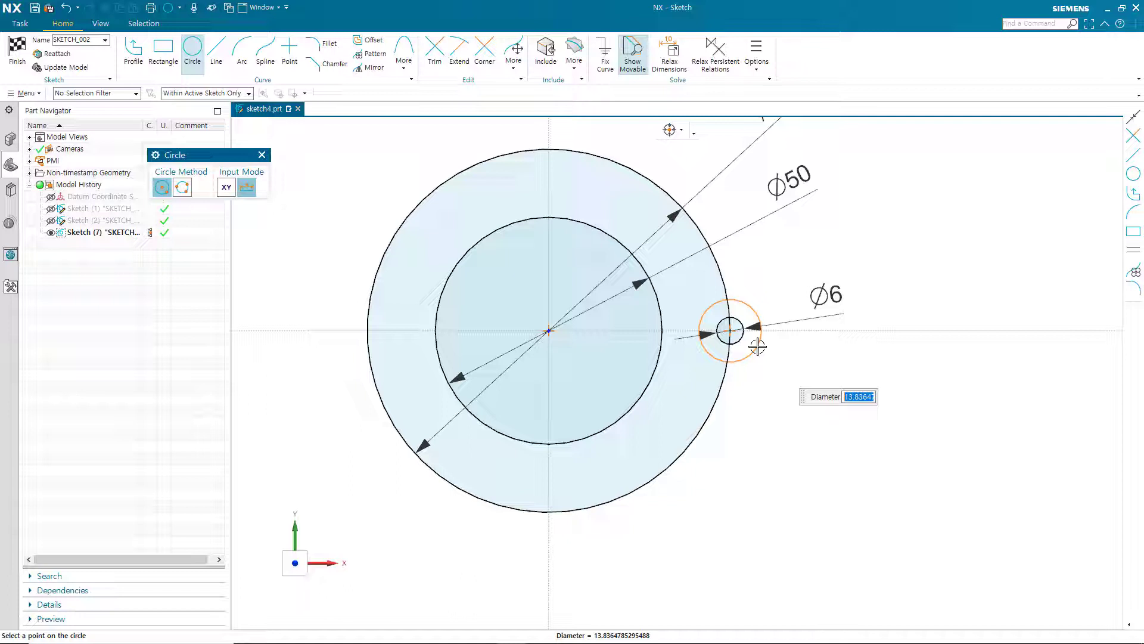
{"action": "left_click", "coordinate": [758, 347]}
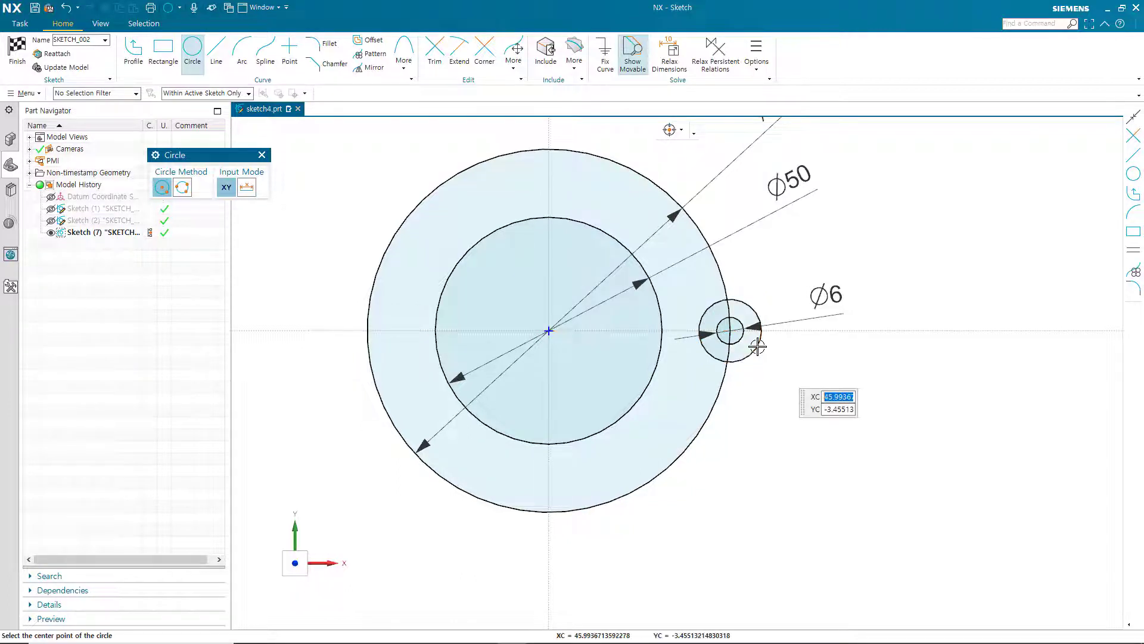
{"action": "key", "text": "Escape"}
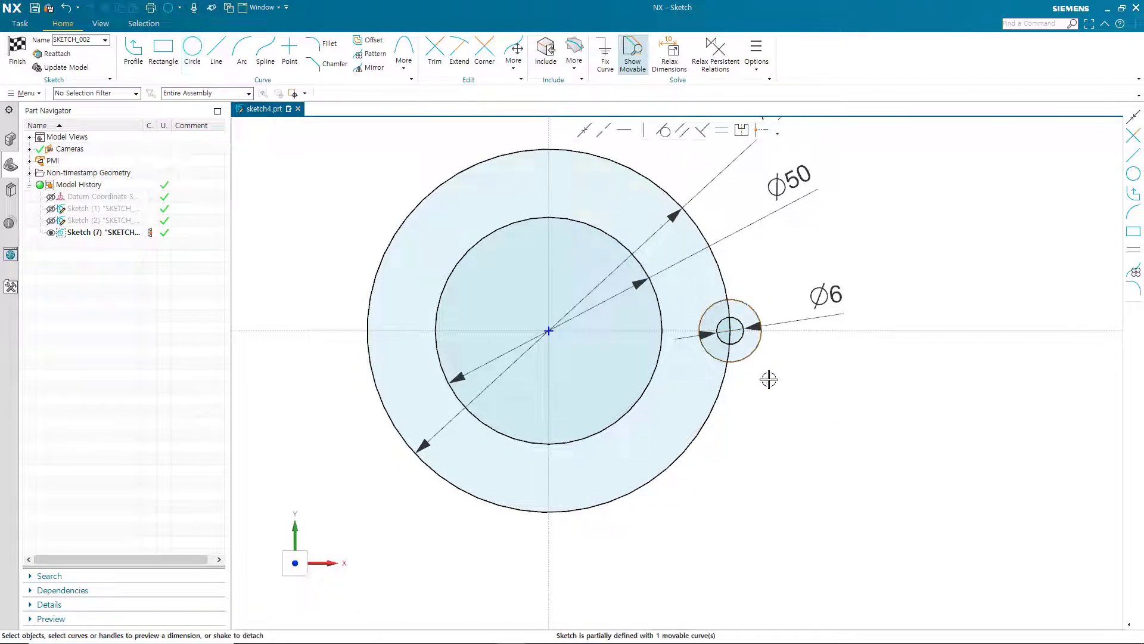
Set the new concentric circle's diameter to 10 mm and place its dimension above the 6 mm dimension
{"action": "left_click", "coordinate": [761, 346]}
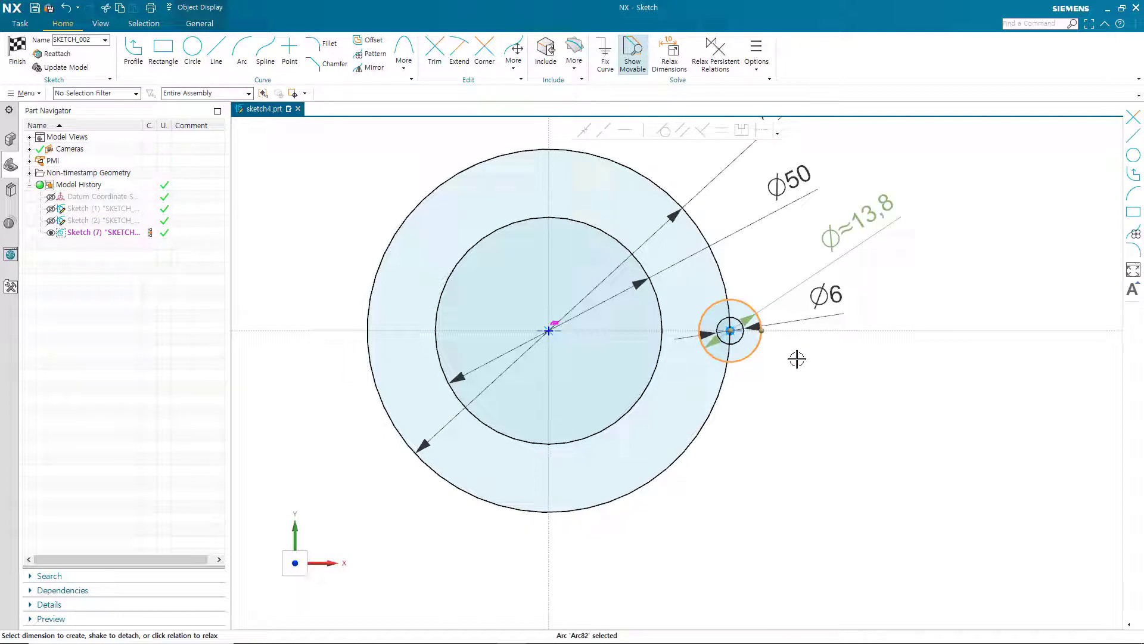
{"action": "left_click", "coordinate": [851, 222]}
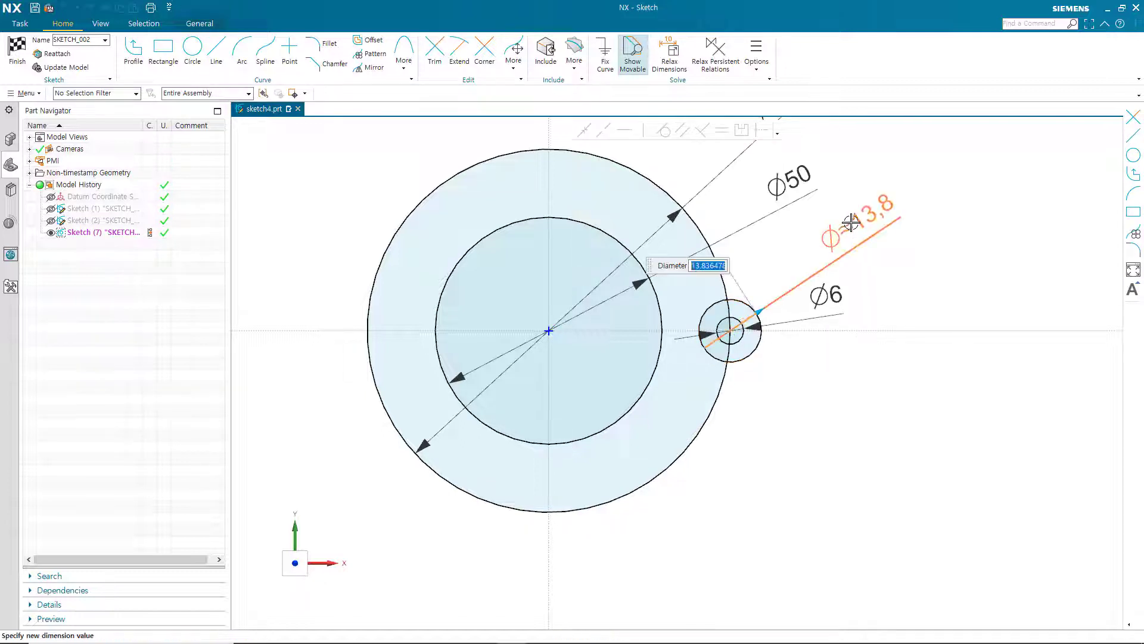
{"action": "key", "text": "Return"}
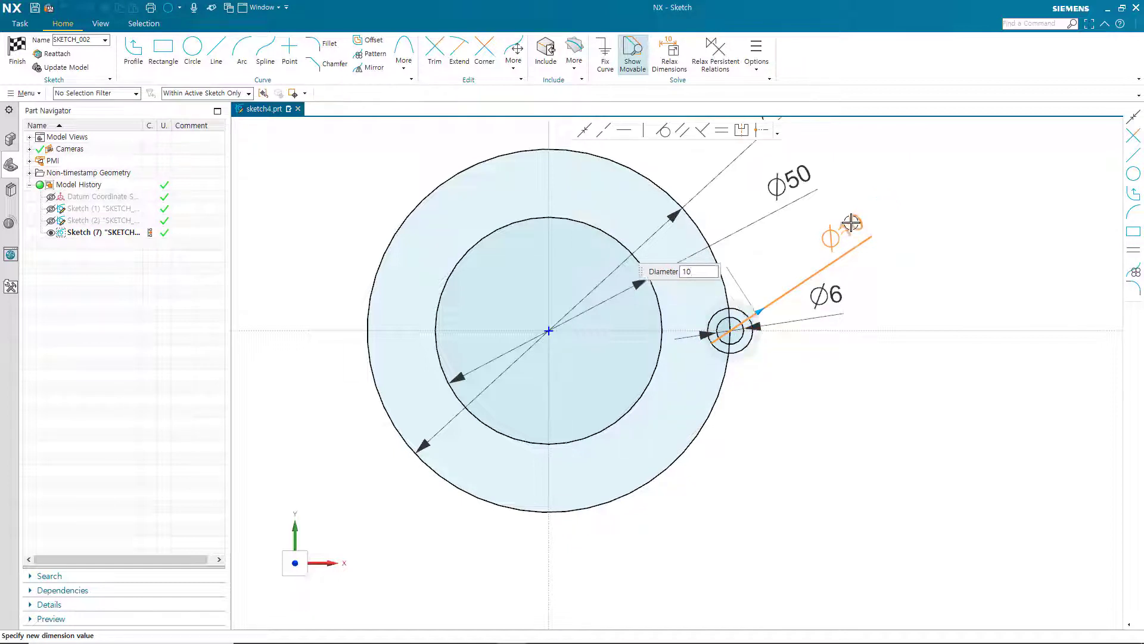
{"action": "left_click", "coordinate": [868, 346]}
{"action": "left_click_drag", "start_coordinate": [857, 289], "coordinate": [850, 226]}
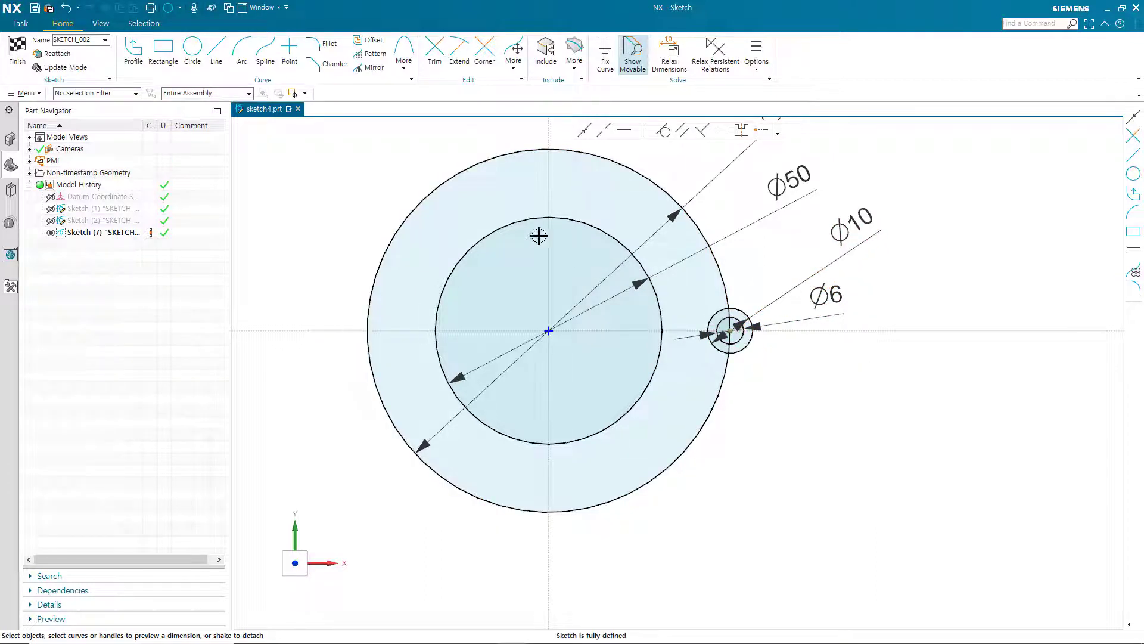
Trim away the part of the 10 mm circle that lies inside the 80 mm circle
{"action": "left_click", "coordinate": [434, 51]}
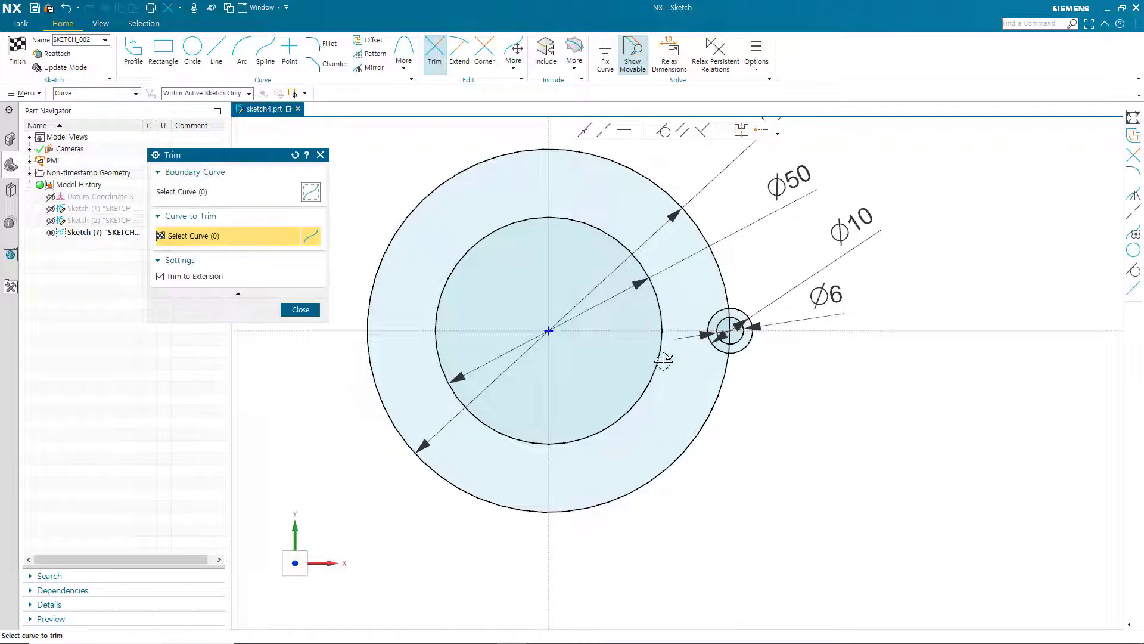
{"action": "left_click", "coordinate": [707, 322]}
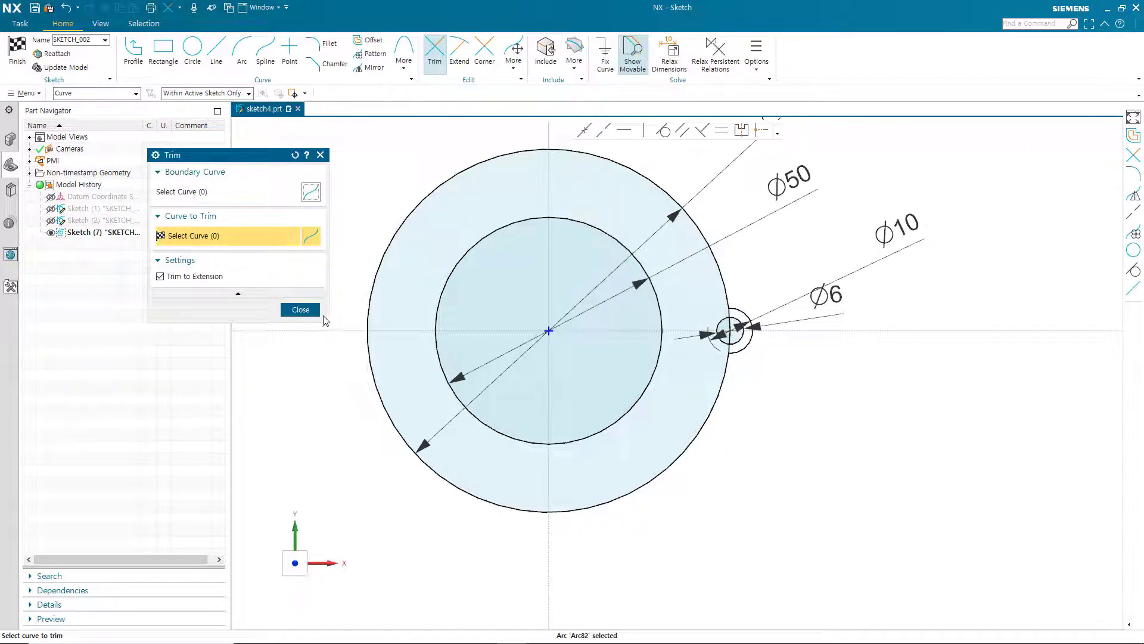
{"action": "left_click", "coordinate": [301, 309]}
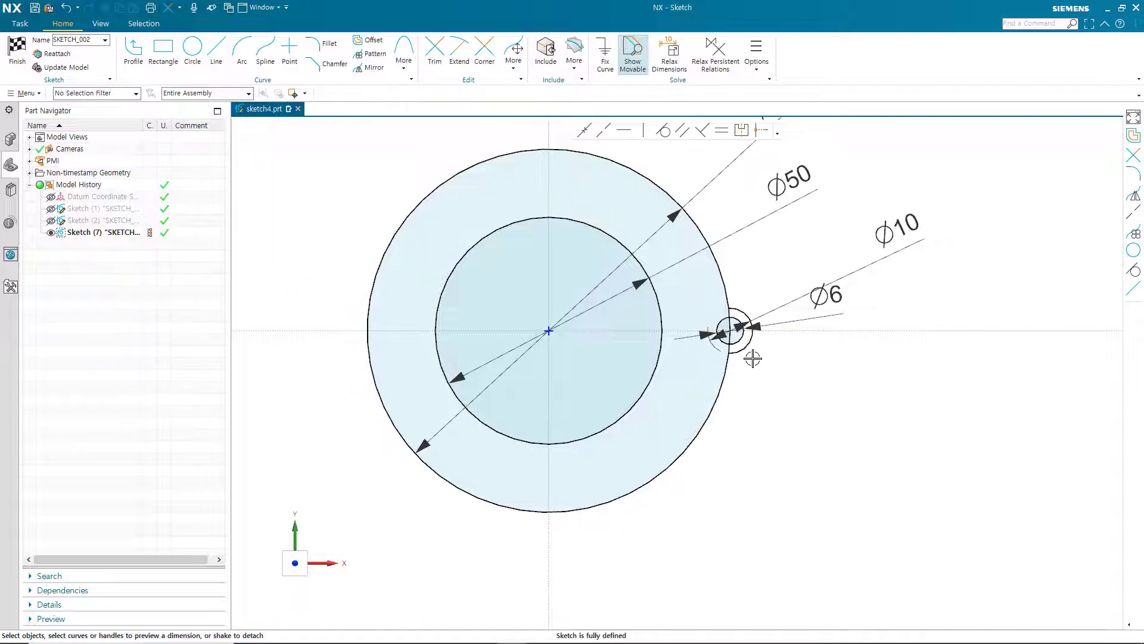
Move the 10 mm diameter dimension closer to the small circles, between the 50 mm and 6 mm dimensions
{"action": "scroll", "coordinate": [748, 355], "scroll_direction": "up", "scroll_amount": 3}
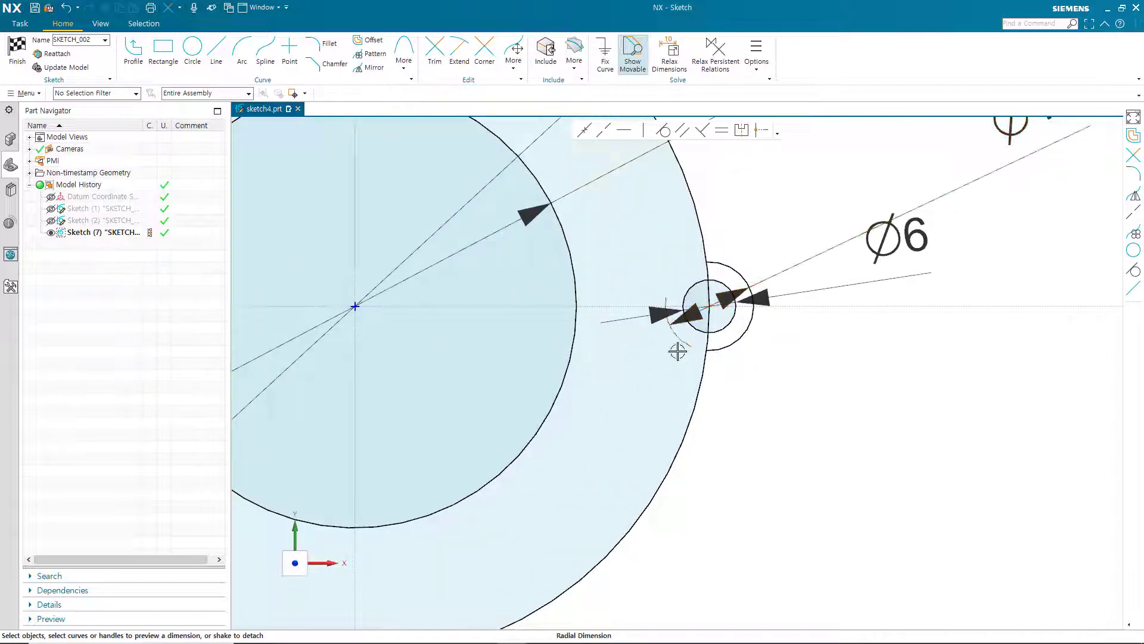
{"action": "scroll", "coordinate": [774, 385], "scroll_direction": "down", "scroll_amount": 2}
{"action": "scroll", "coordinate": [774, 385], "scroll_direction": "down", "scroll_amount": 1}
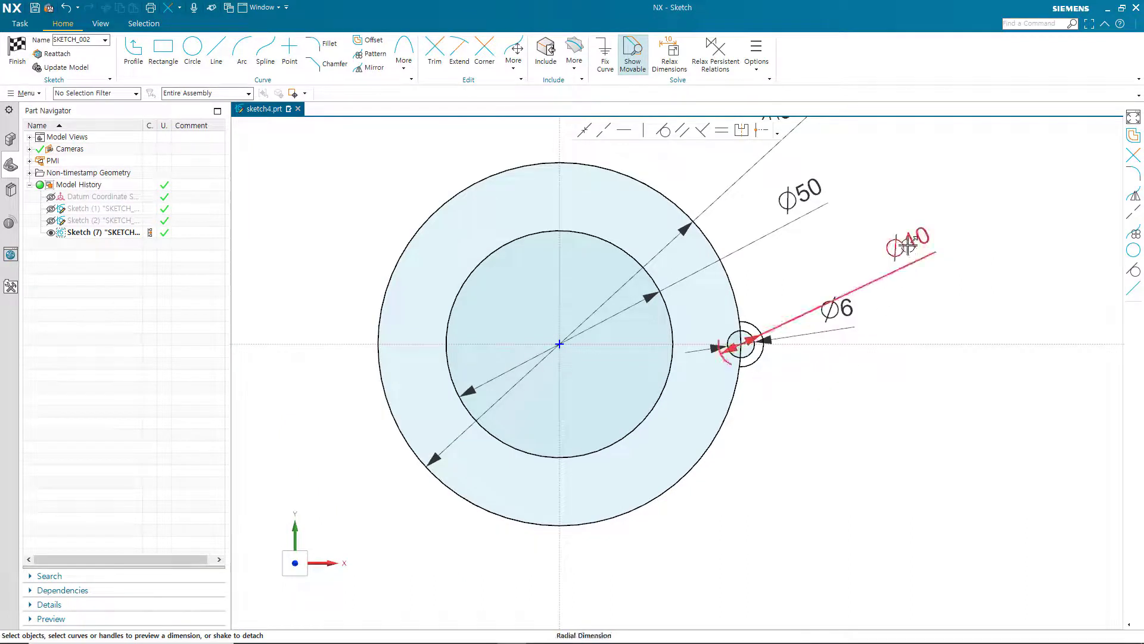
{"action": "mouse_move", "coordinate": [903, 251]}
{"action": "left_mouse_down"}
{"action": "mouse_move", "coordinate": [876, 212]}
{"action": "mouse_move", "coordinate": [829, 201]}
{"action": "mouse_move", "coordinate": [851, 214]}
{"action": "mouse_move", "coordinate": [860, 258]}
{"action": "mouse_move", "coordinate": [842, 235]}
{"action": "left_mouse_up"}
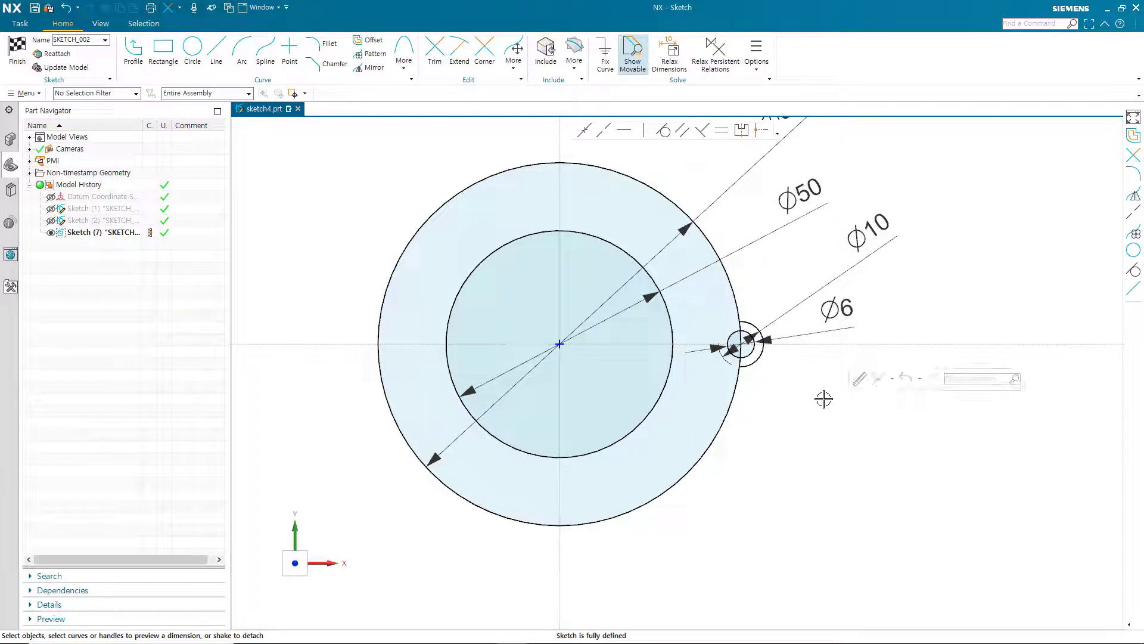
Start a Pattern Curve with a linear layout and select the trimmed 10 mm arc and the 6 mm circle as its curves
{"action": "scroll", "coordinate": [812, 401], "scroll_direction": "up", "scroll_amount": 1}
{"action": "scroll", "coordinate": [812, 401], "scroll_direction": "down", "scroll_amount": 3}
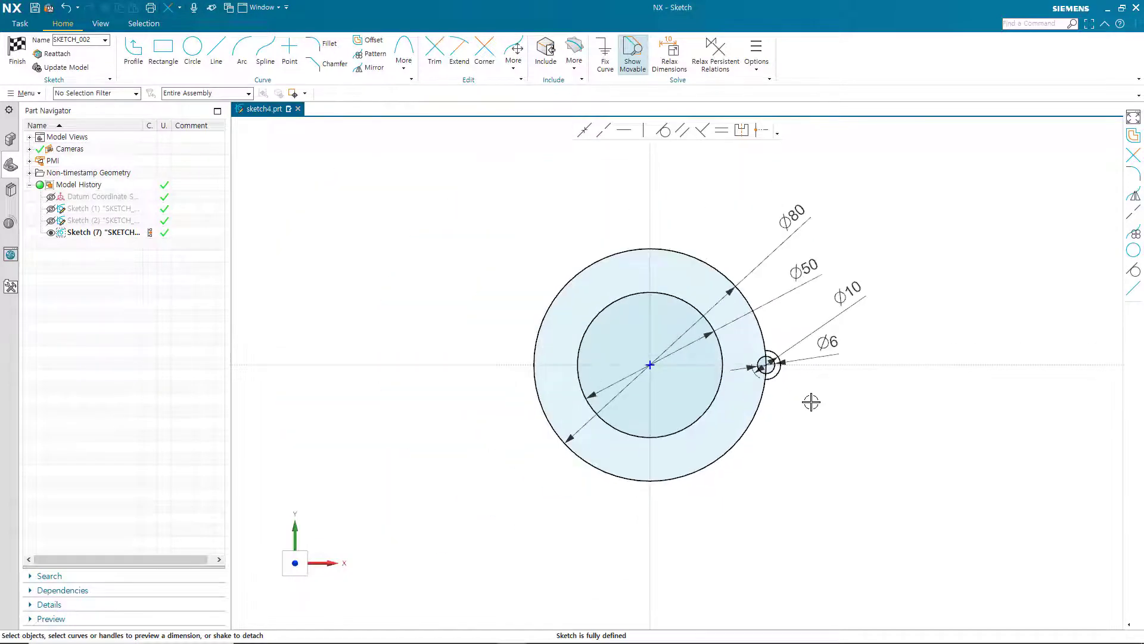
{"action": "scroll", "coordinate": [792, 394], "scroll_direction": "up", "scroll_amount": 3}
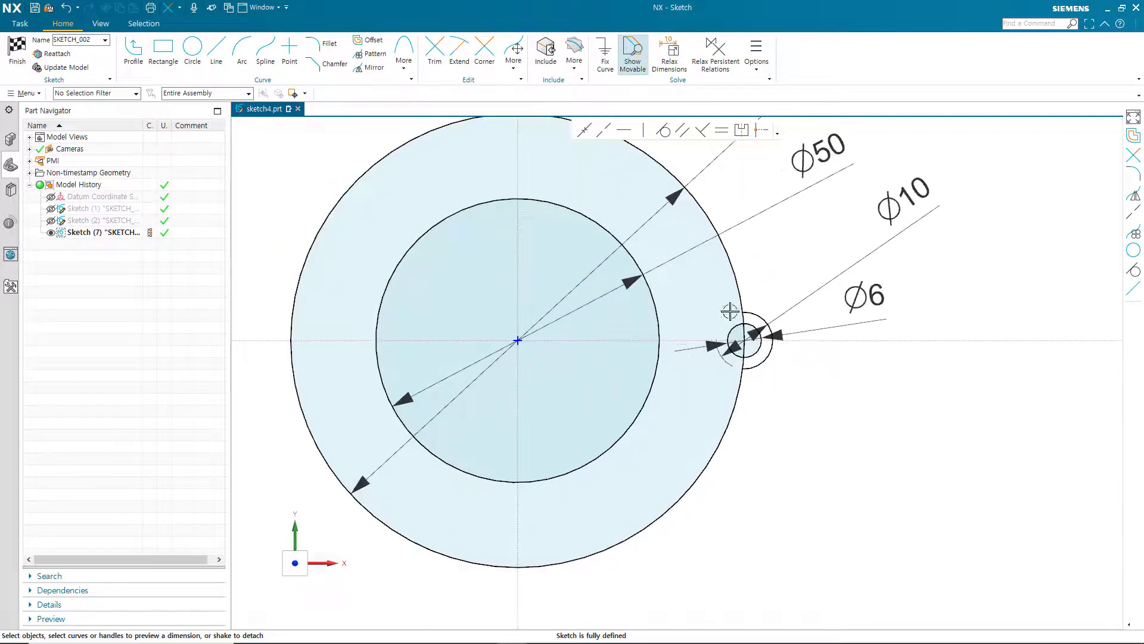
{"action": "mouse_move", "coordinate": [623, 409]}
{"action": "middle_mouse_down", "text": "shift"}
{"action": "mouse_move", "coordinate": [656, 456]}
{"action": "mouse_move", "coordinate": [700, 463]}
{"action": "middle_mouse_up", "text": "shift"}
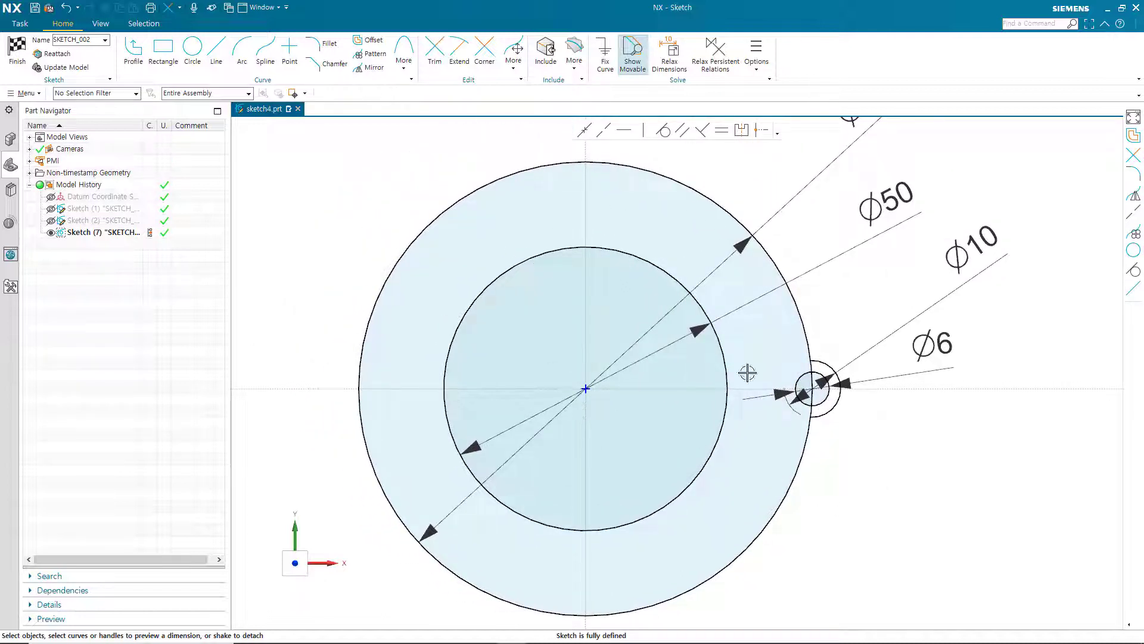
{"action": "left_click", "coordinate": [369, 53]}
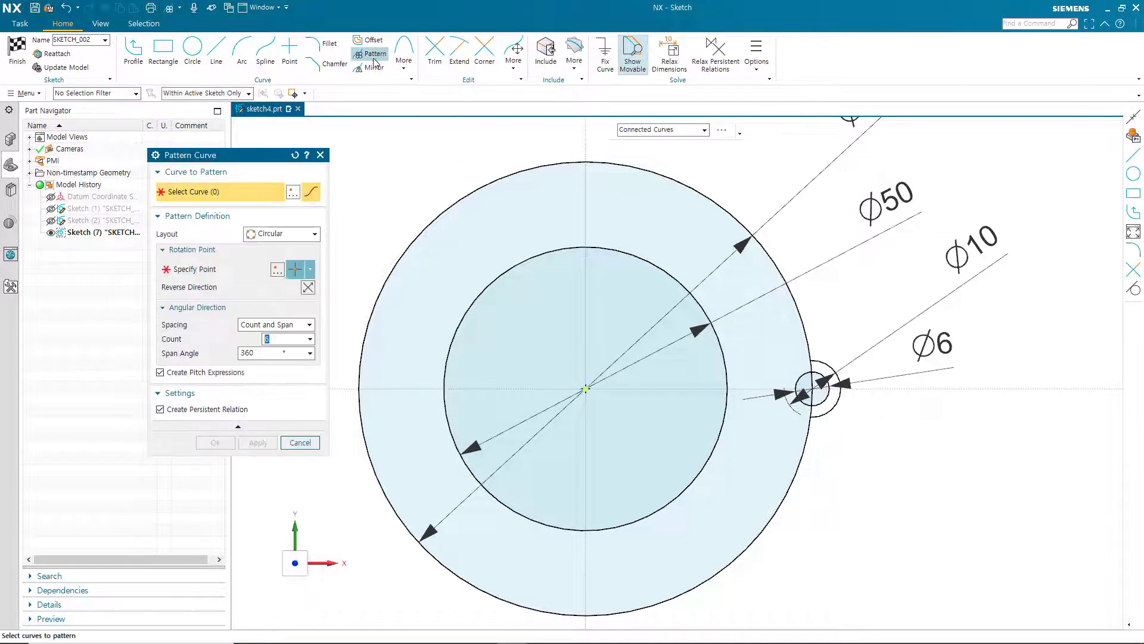
{"action": "left_click", "coordinate": [295, 156]}
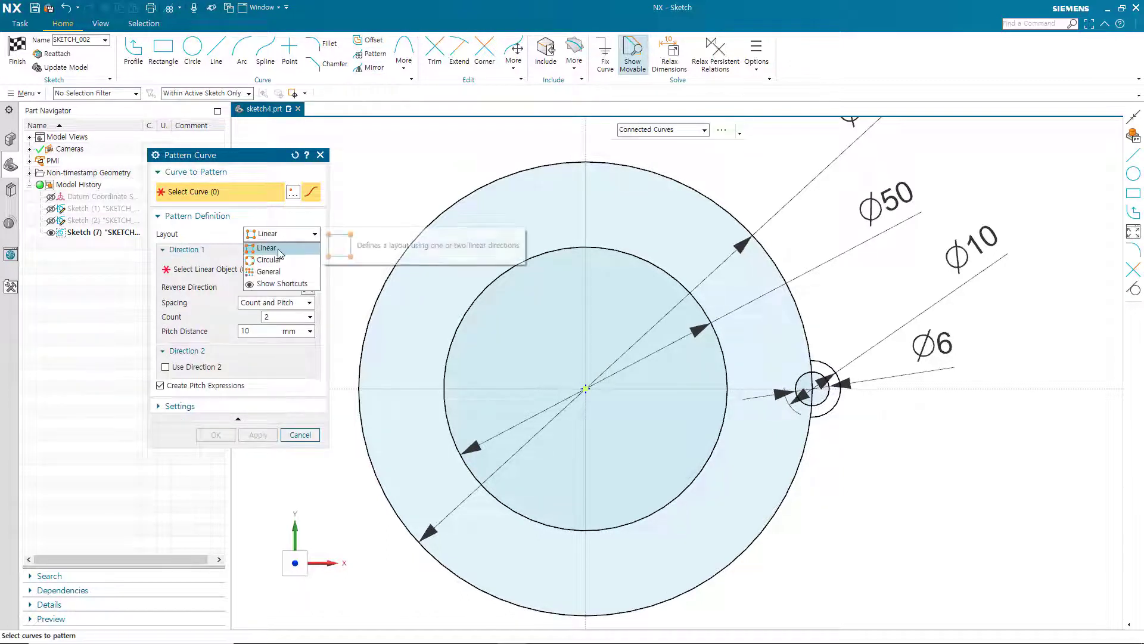
{"action": "left_click", "coordinate": [290, 237]}
{"action": "left_click", "coordinate": [244, 159]}
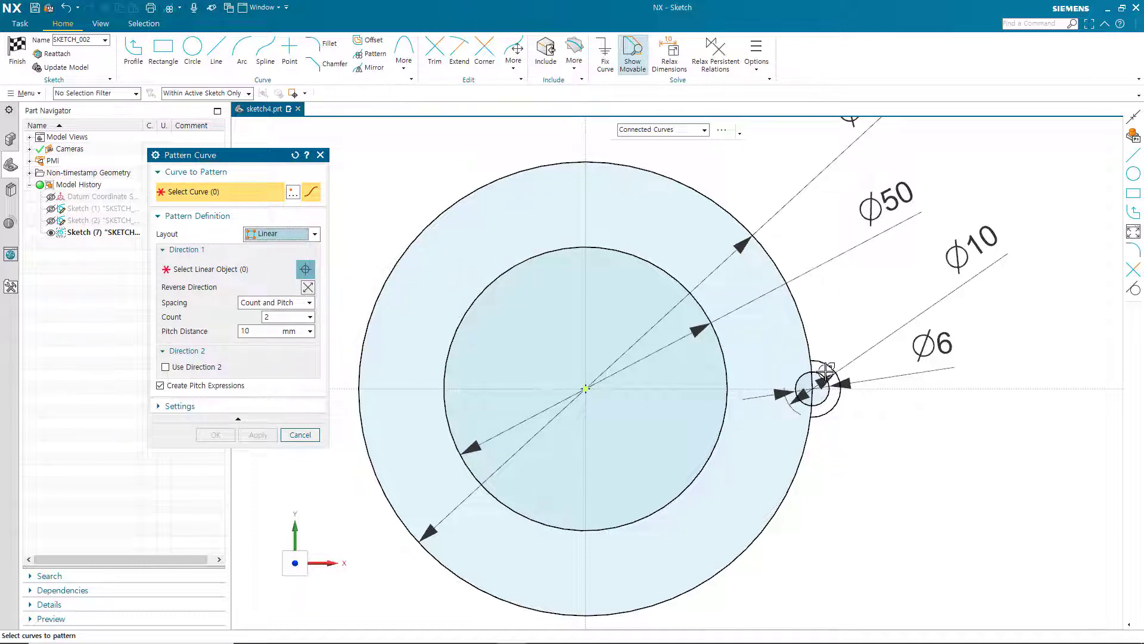
{"action": "left_click", "coordinate": [818, 391]}
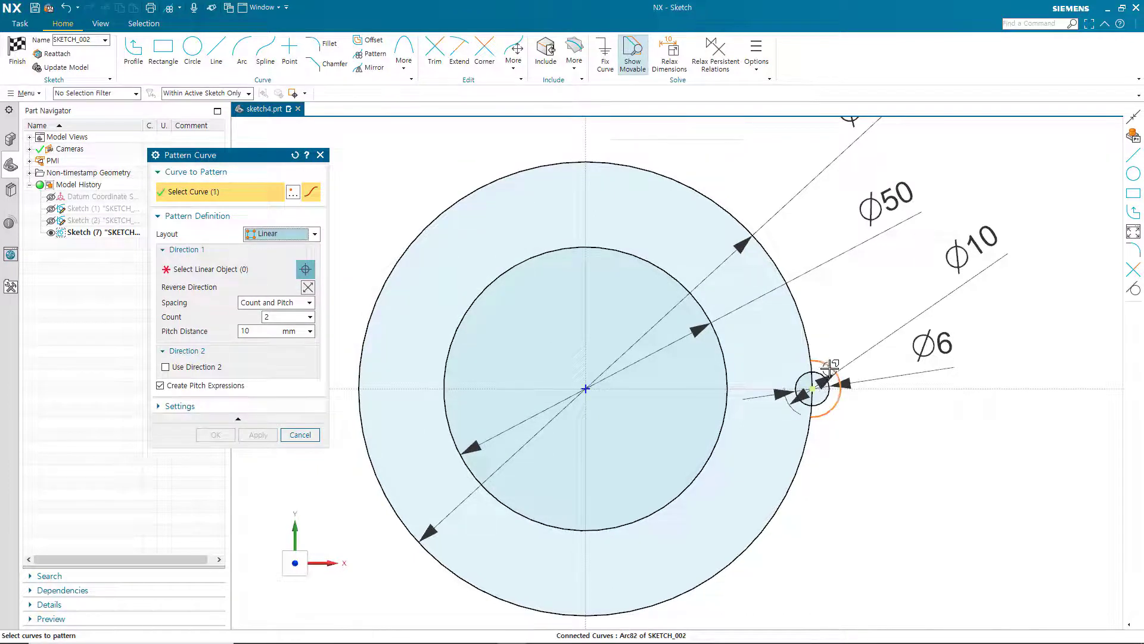
{"action": "left_click", "coordinate": [834, 406]}
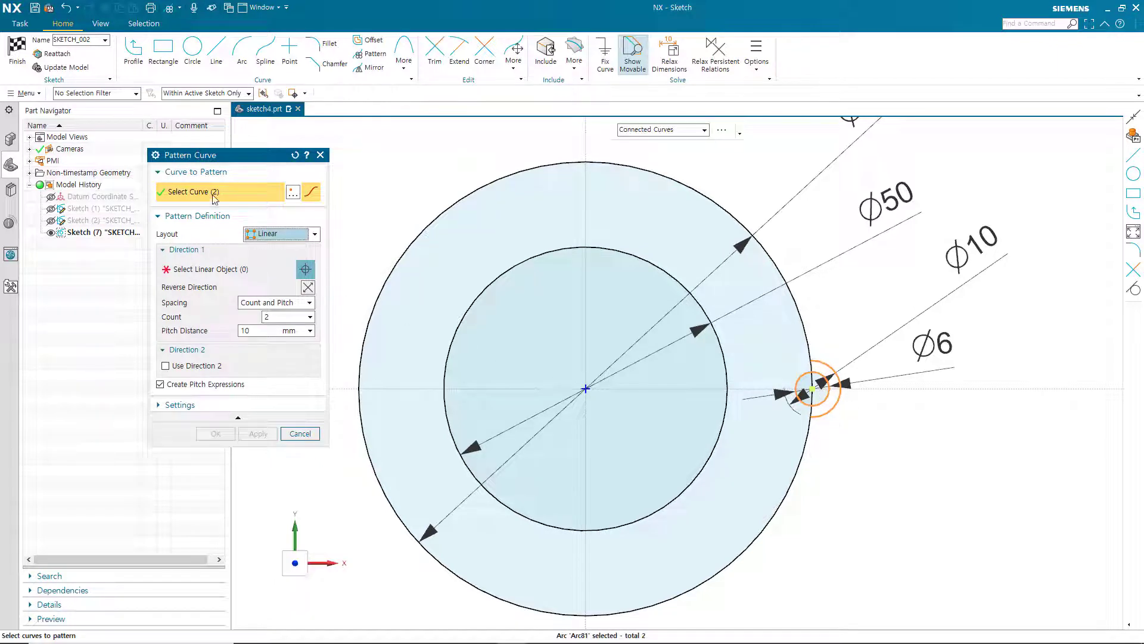
Change the pattern layout to Circular and use the sketch origin as the rotation point
{"action": "left_click", "coordinate": [289, 236]}
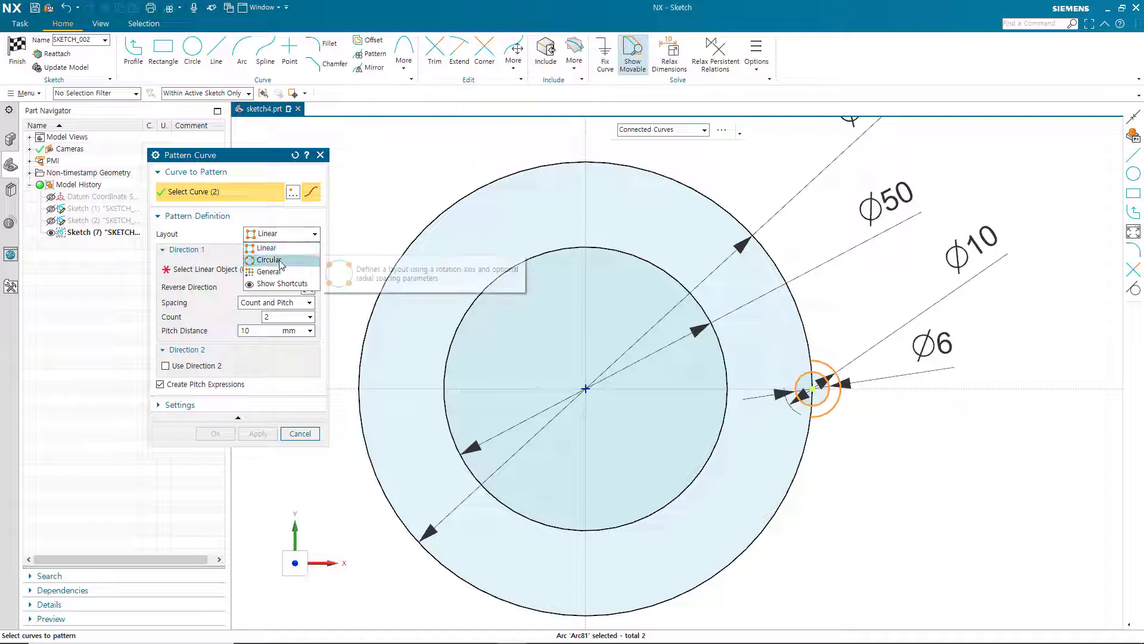
{"action": "left_click", "coordinate": [268, 259]}
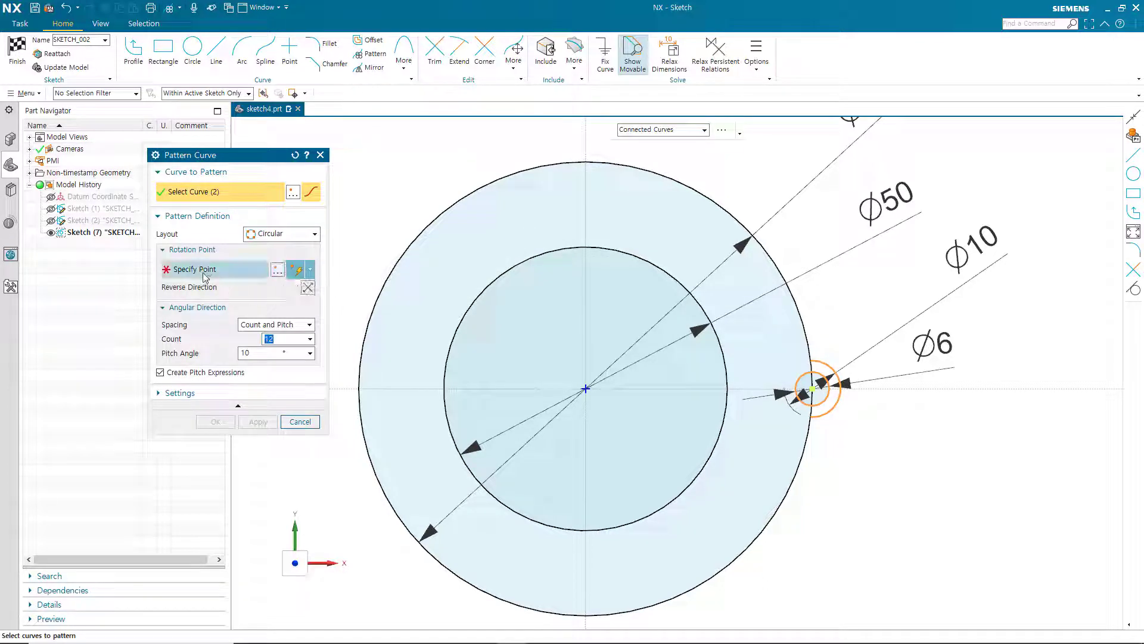
{"action": "left_click", "coordinate": [242, 270]}
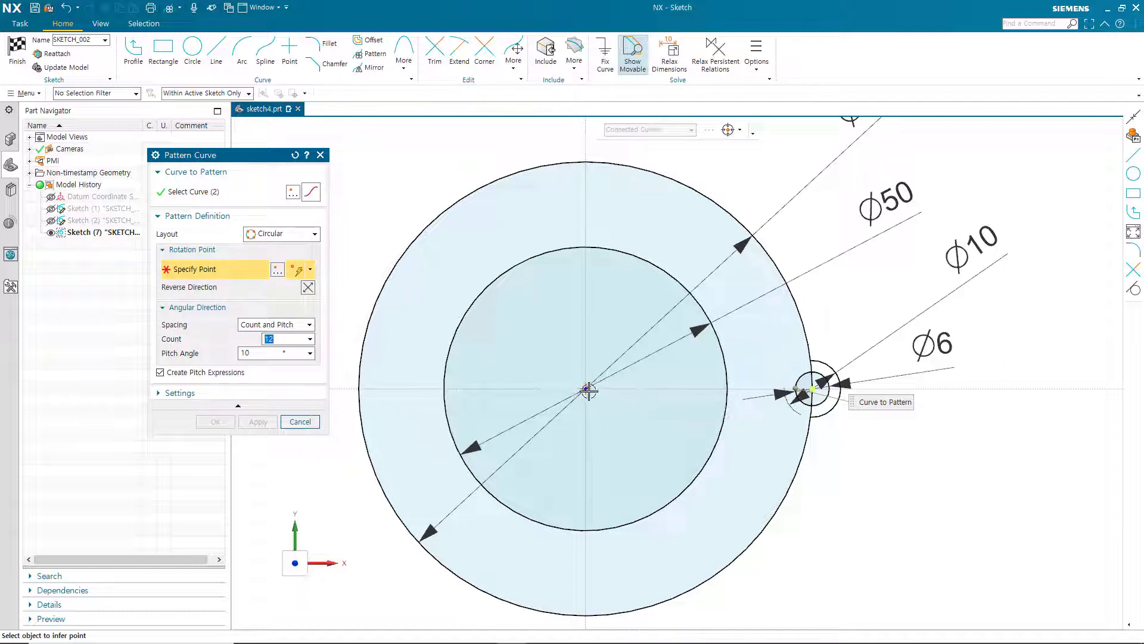
{"action": "left_click", "coordinate": [588, 390]}
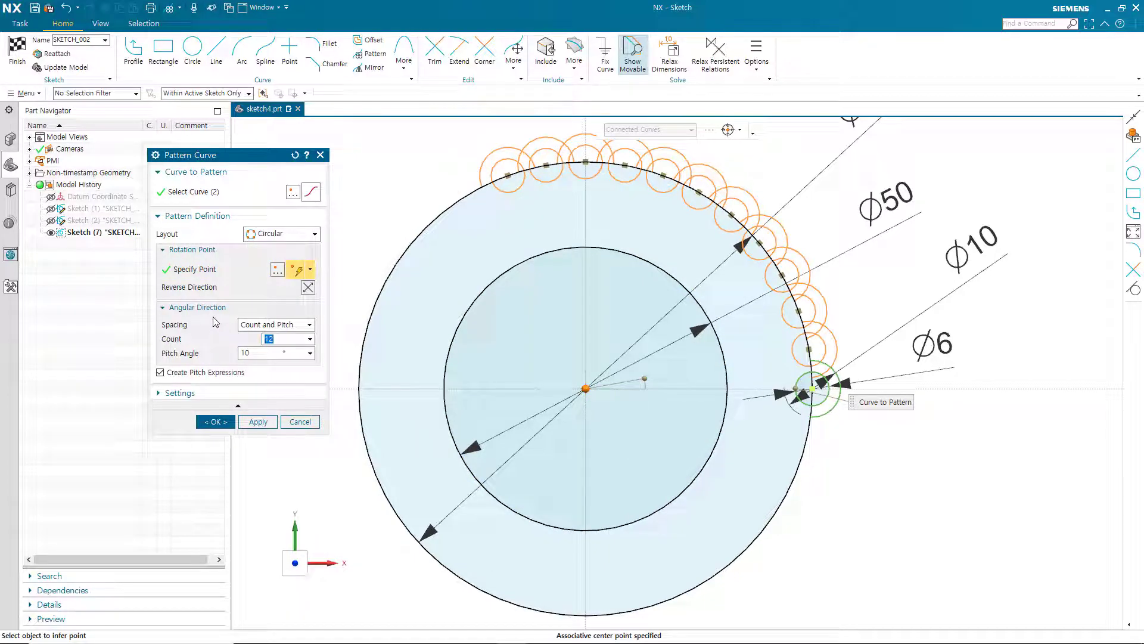
Set the pattern spacing to Count and Span with a count of 6 and a 360° span angle, and create the pattern
{"action": "left_click", "coordinate": [308, 326]}
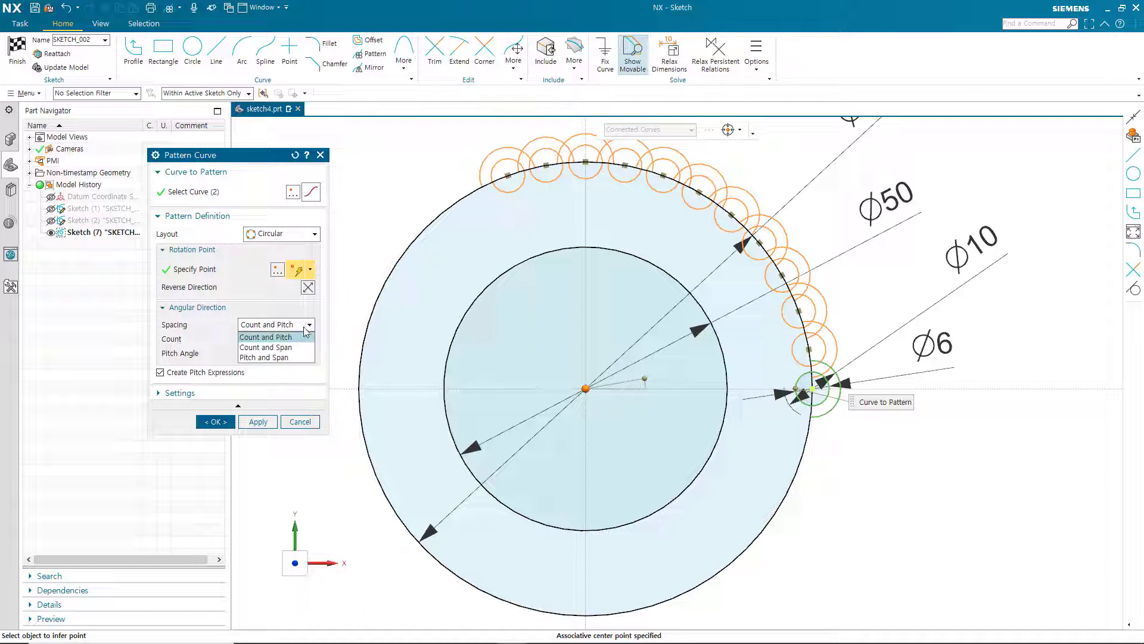
{"action": "left_click", "coordinate": [292, 347]}
{"action": "left_click", "coordinate": [255, 339]}
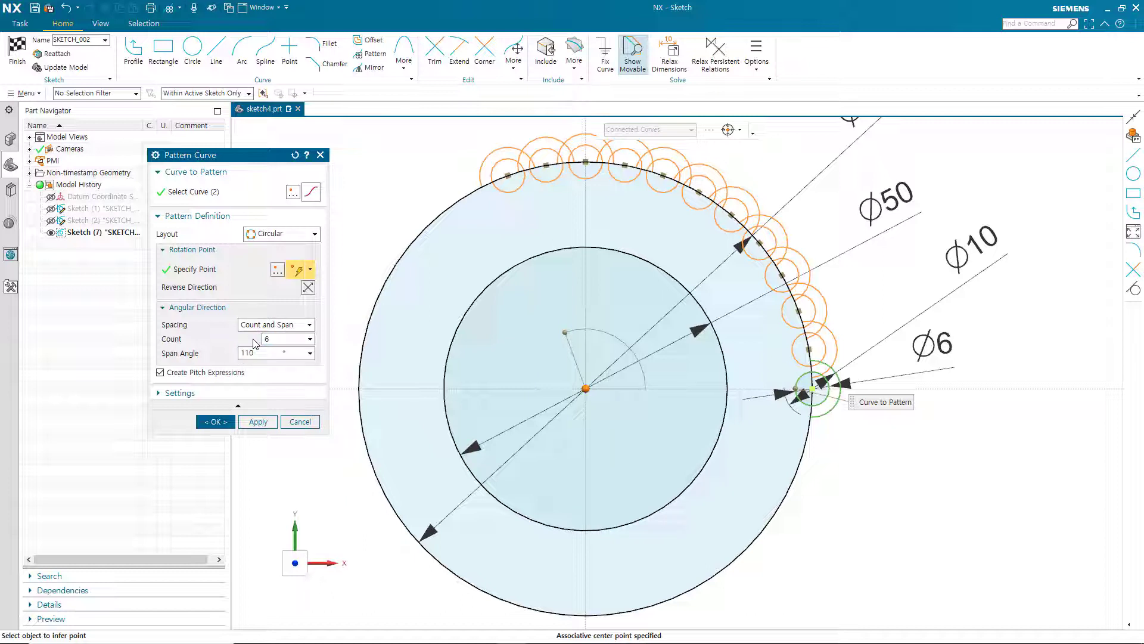
{"action": "type", "text": "6"}
{"action": "key", "text": "Tab"}
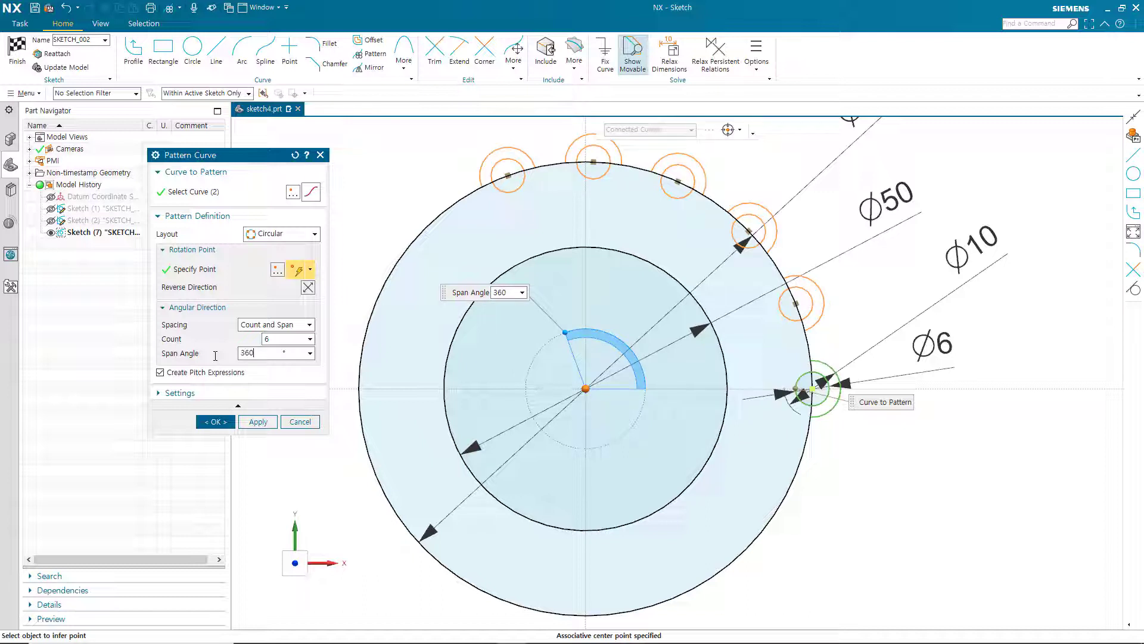
{"action": "key", "text": "Tab"}
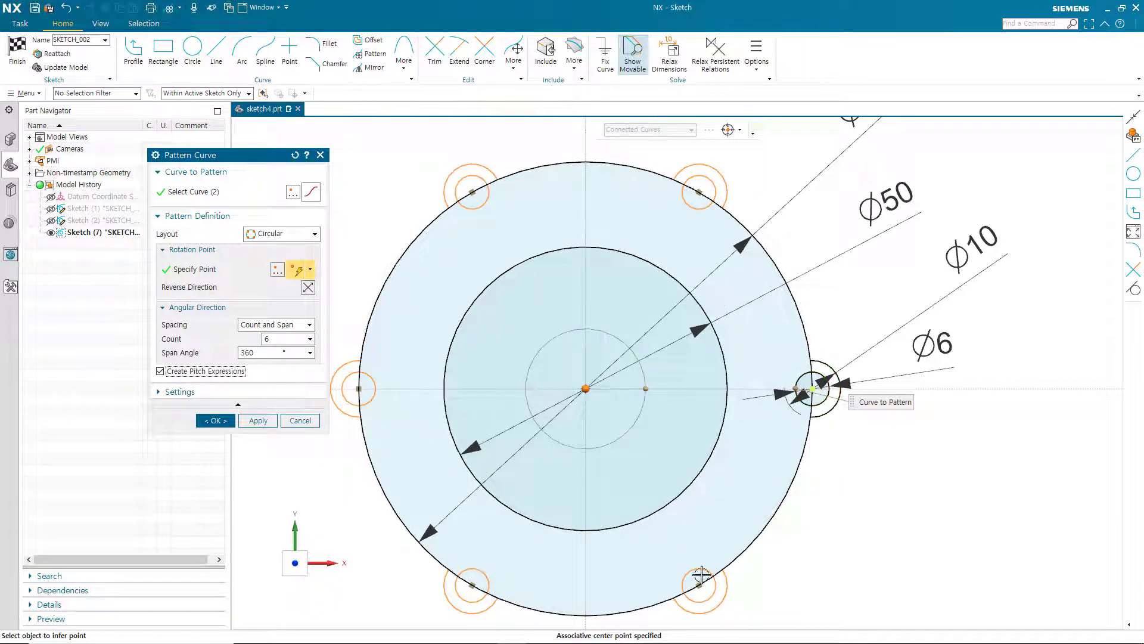
{"action": "left_click", "coordinate": [216, 420]}
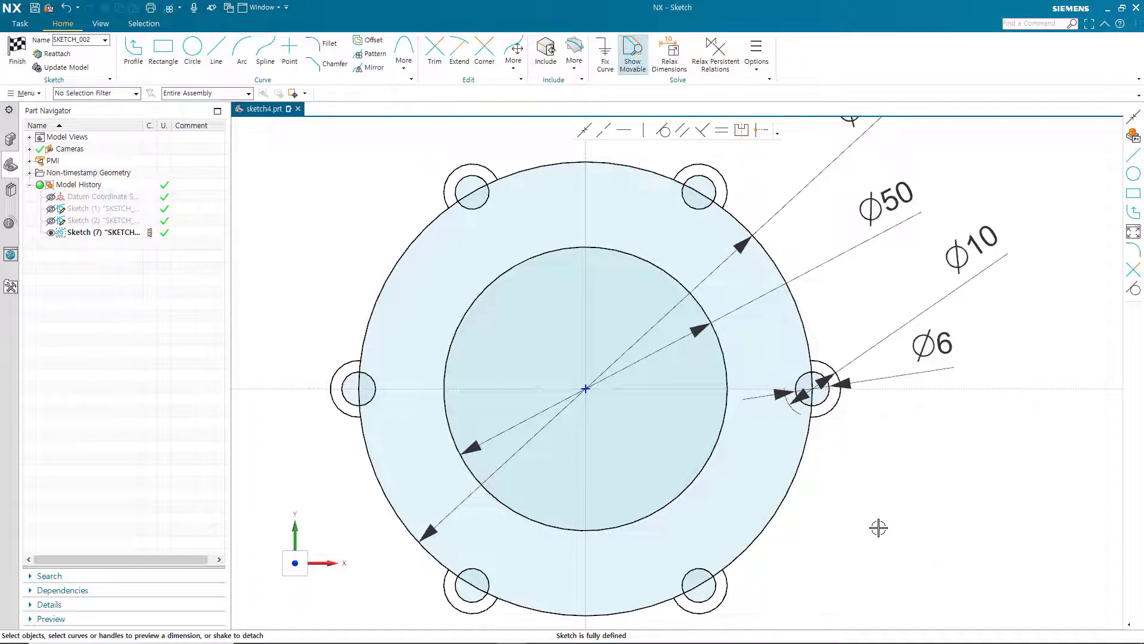
Sketch two concentric circles below and to the left of the six-hole flange, the inner one about 60 mm in diameter
{"action": "scroll", "coordinate": [879, 528], "scroll_direction": "down", "scroll_amount": 5}
{"action": "scroll", "coordinate": [878, 528], "scroll_direction": "down", "scroll_amount": 3}
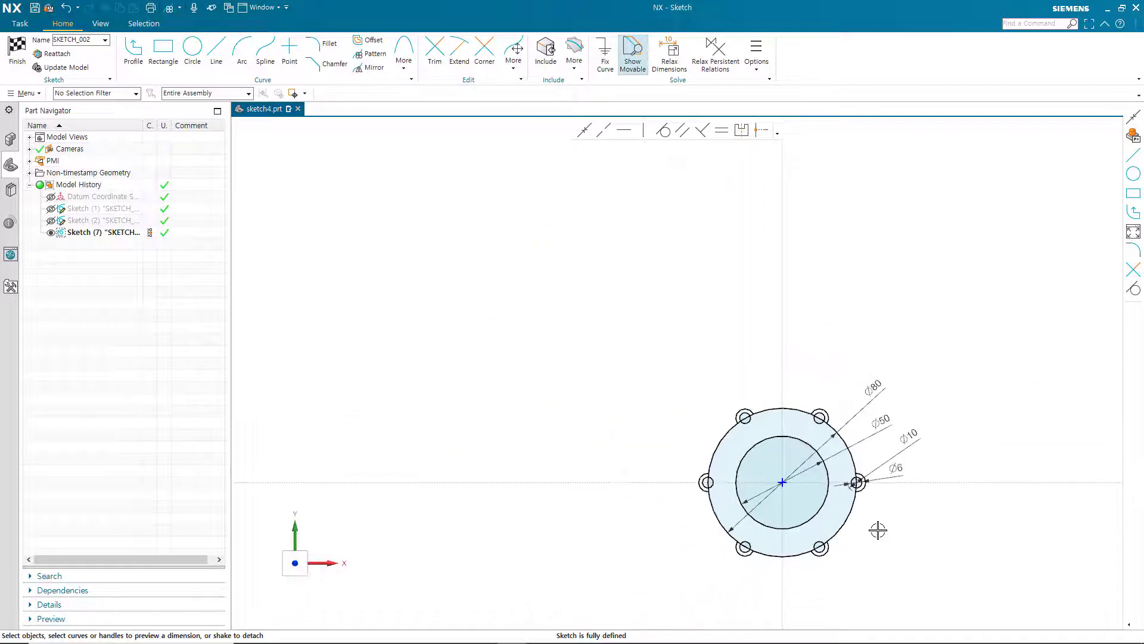
{"action": "mouse_move", "coordinate": [892, 534]}
{"action": "middle_mouse_down", "text": "shift"}
{"action": "mouse_move", "coordinate": [772, 377]}
{"action": "mouse_move", "coordinate": [741, 355]}
{"action": "mouse_move", "coordinate": [749, 335]}
{"action": "mouse_move", "coordinate": [689, 376]}
{"action": "middle_mouse_up", "text": "shift"}
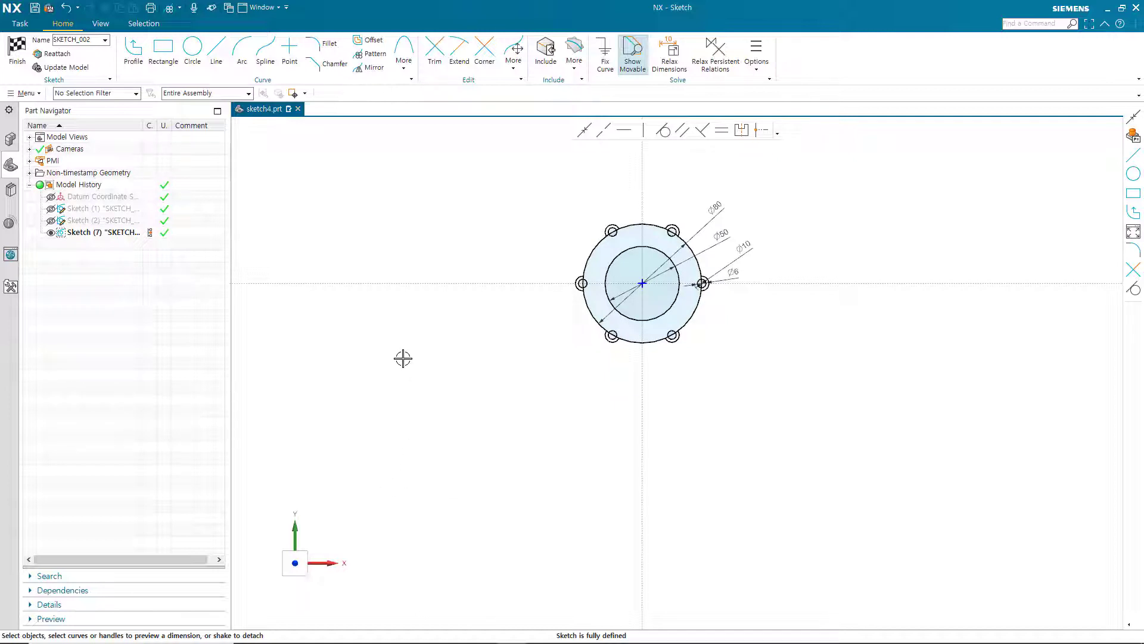
{"action": "key", "text": "o"}
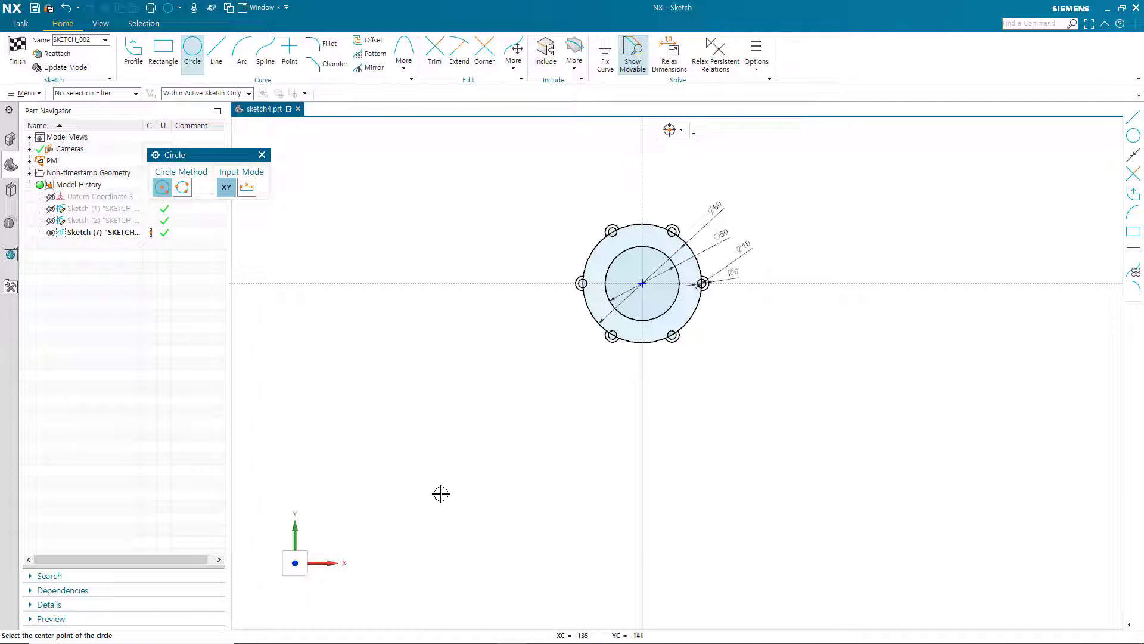
{"action": "left_click", "coordinate": [454, 470]}
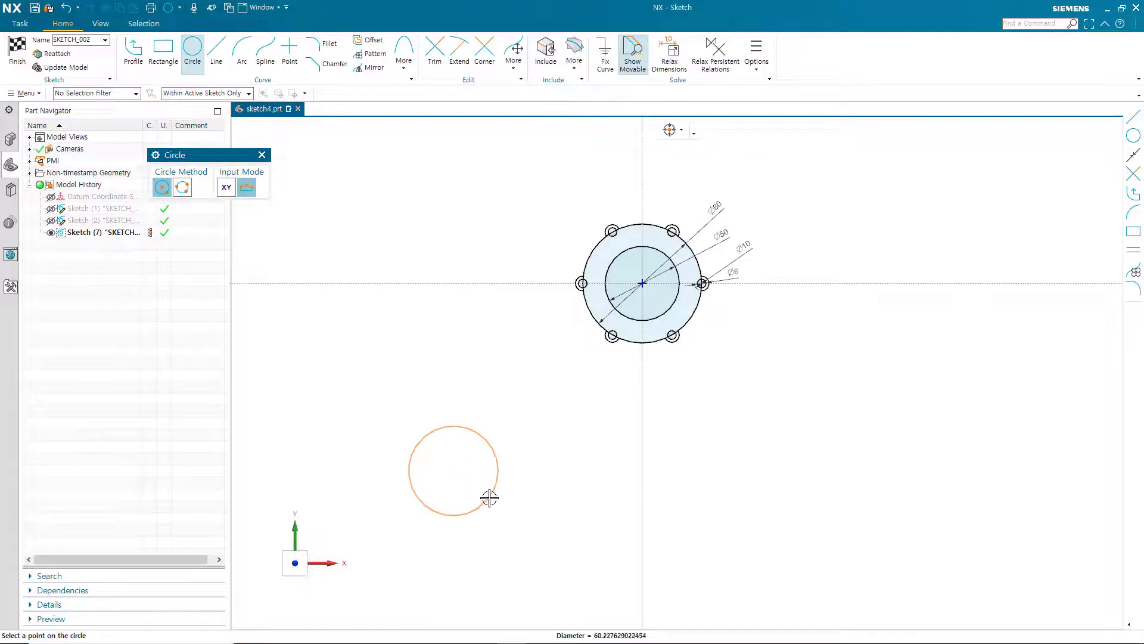
{"action": "left_click", "coordinate": [489, 496]}
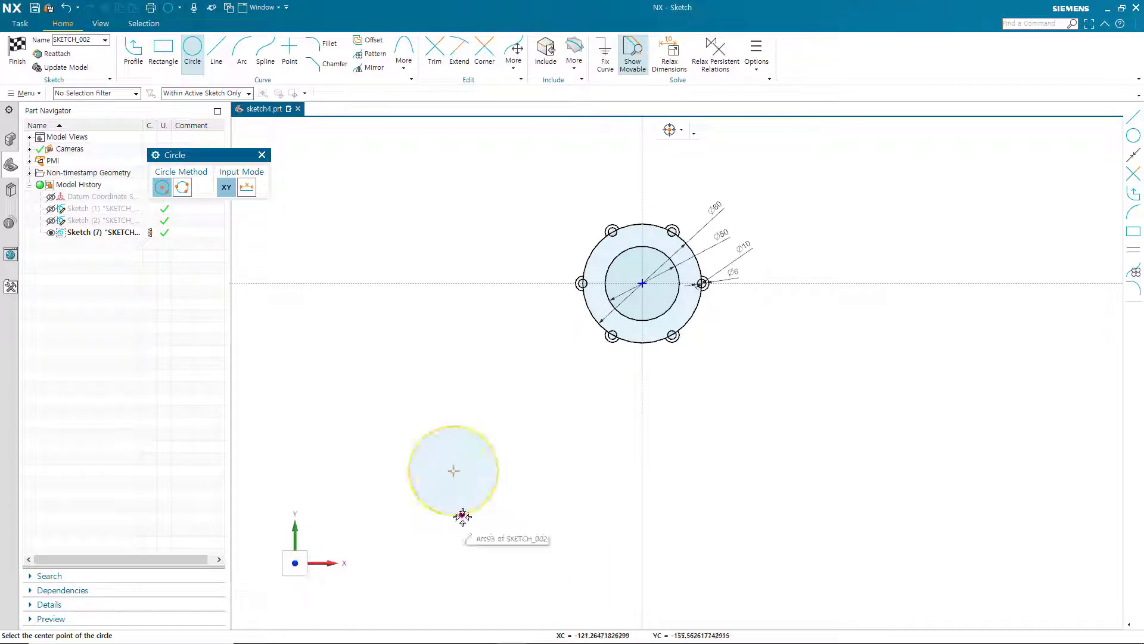
{"action": "left_click", "coordinate": [454, 470]}
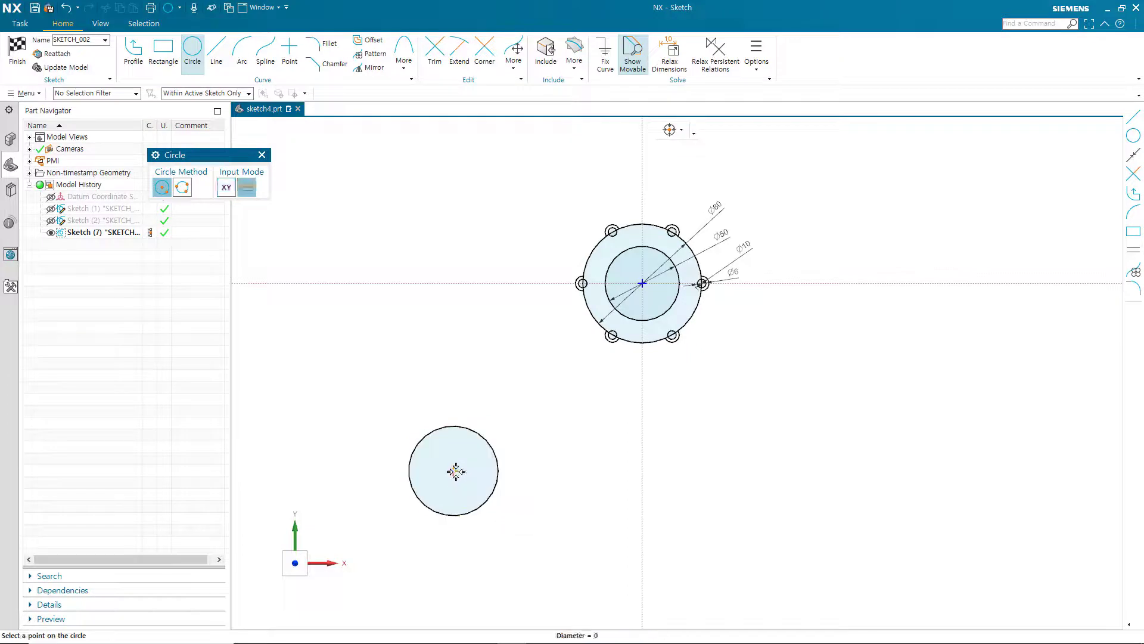
{"action": "left_click", "coordinate": [512, 504]}
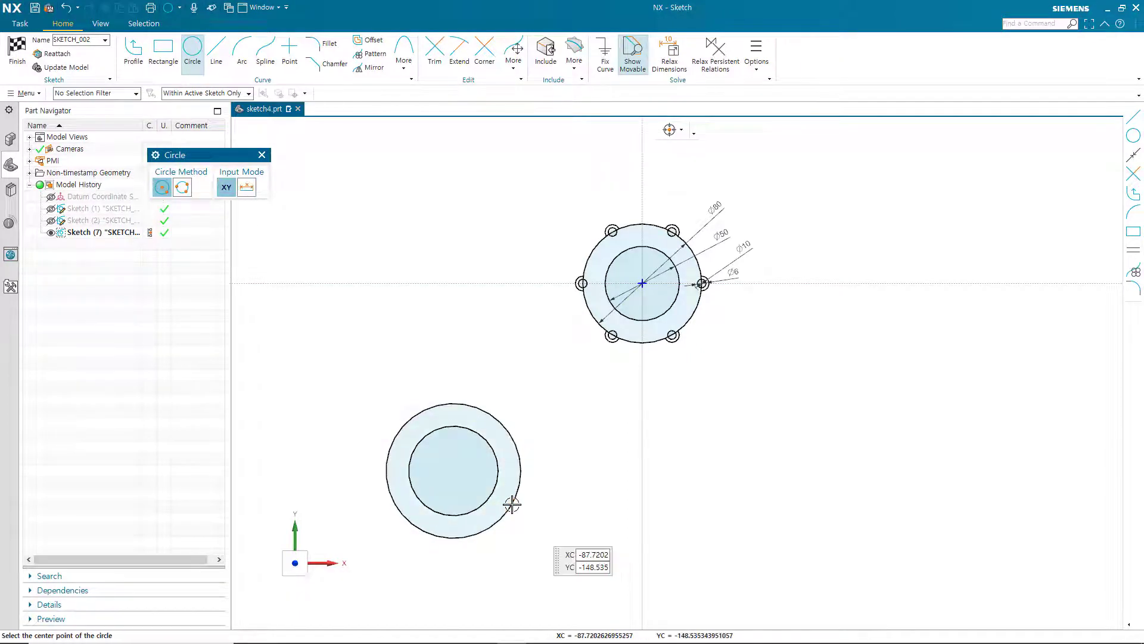
{"action": "mouse_move", "coordinate": [545, 523]}
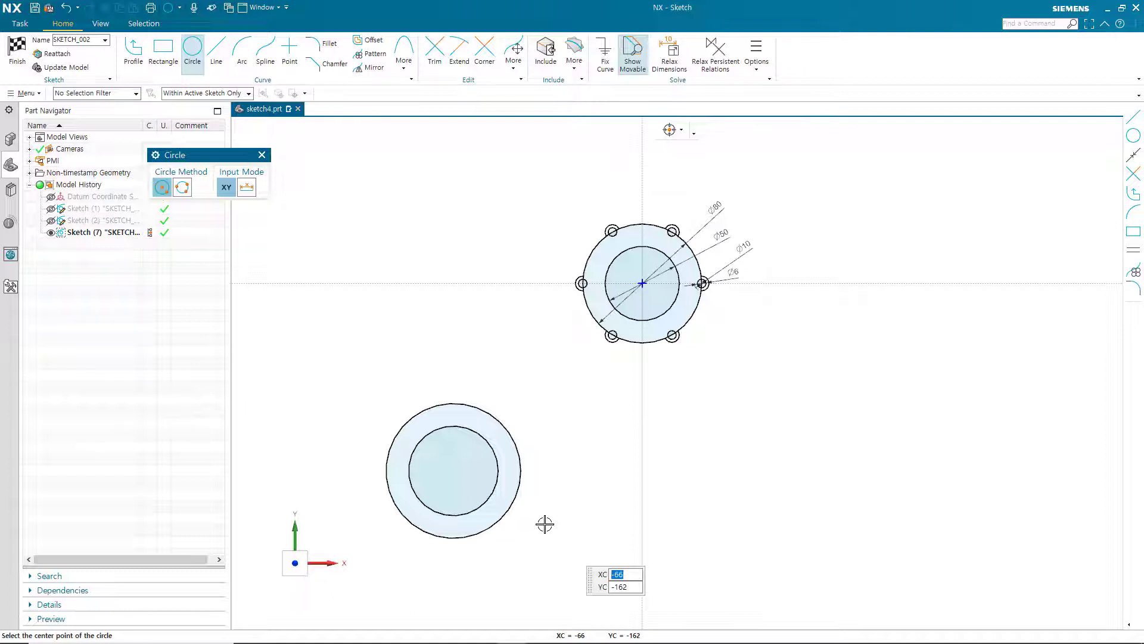
{"action": "key", "text": "Escape"}
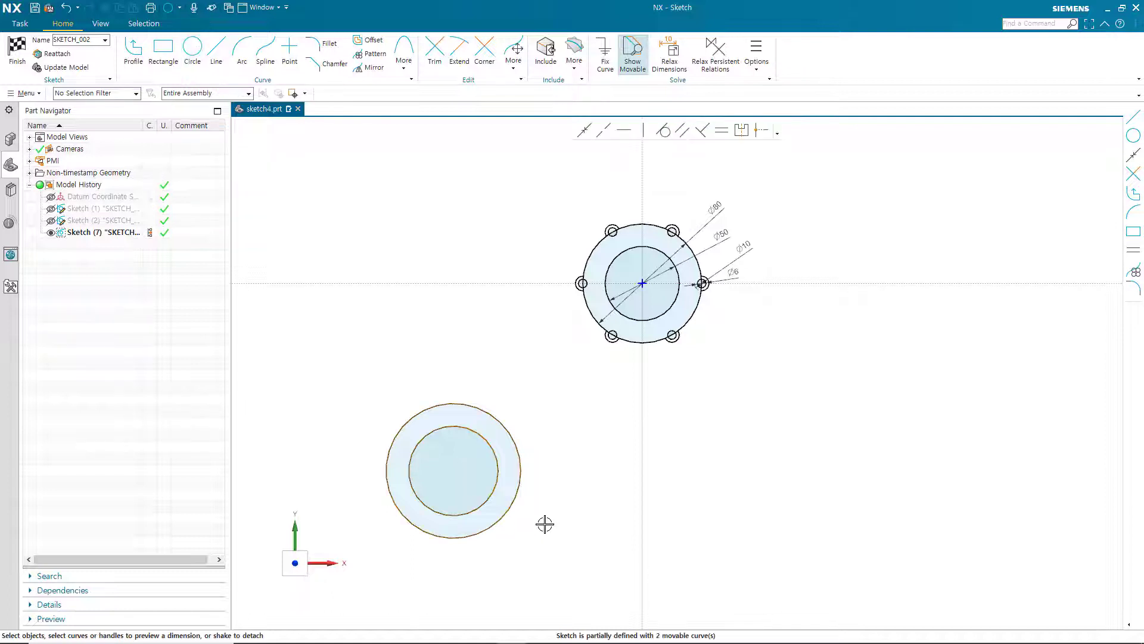
Dimension the inner of the two lower-left circles with a diameter of 40 mm
{"action": "left_click", "coordinate": [496, 474]}
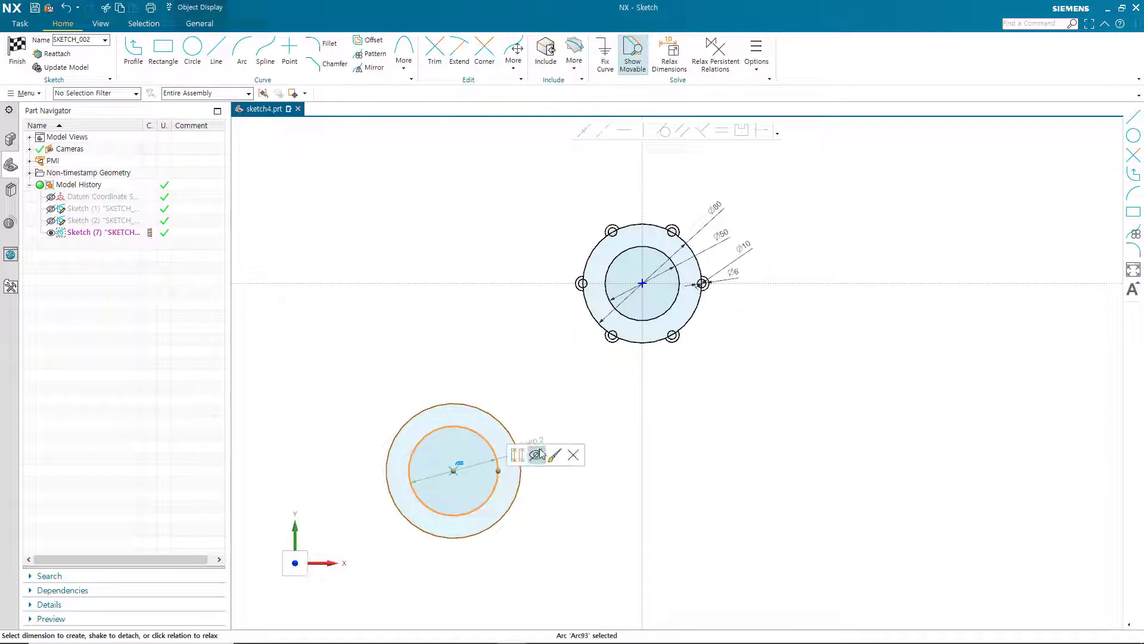
{"action": "left_click", "coordinate": [535, 442]}
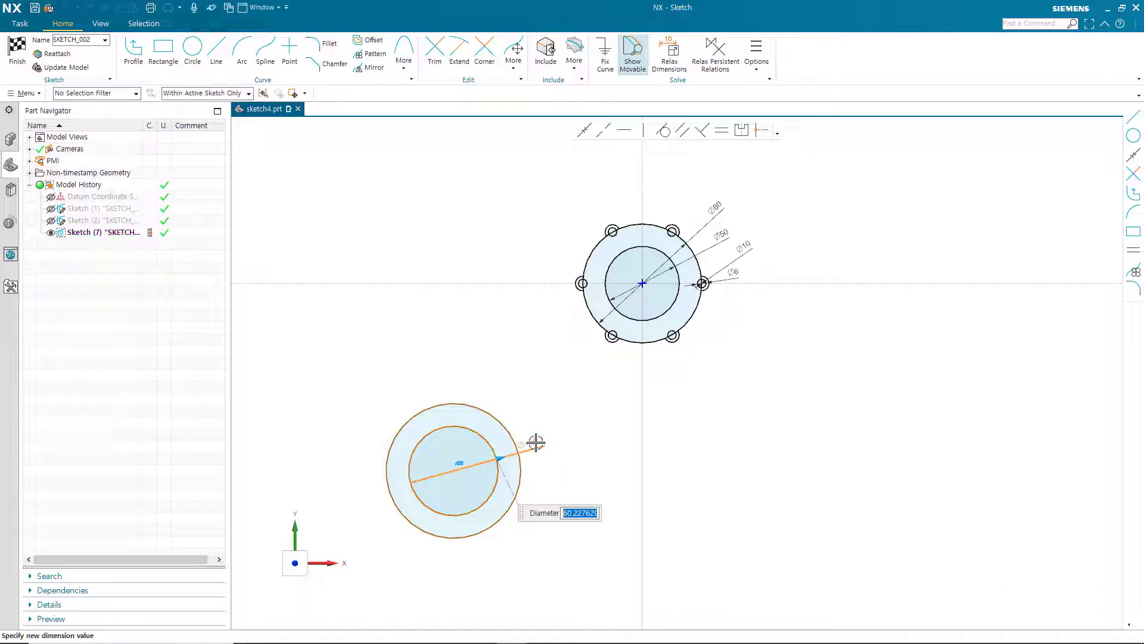
{"action": "type", "text": "40"}
{"action": "key", "text": "Return"}
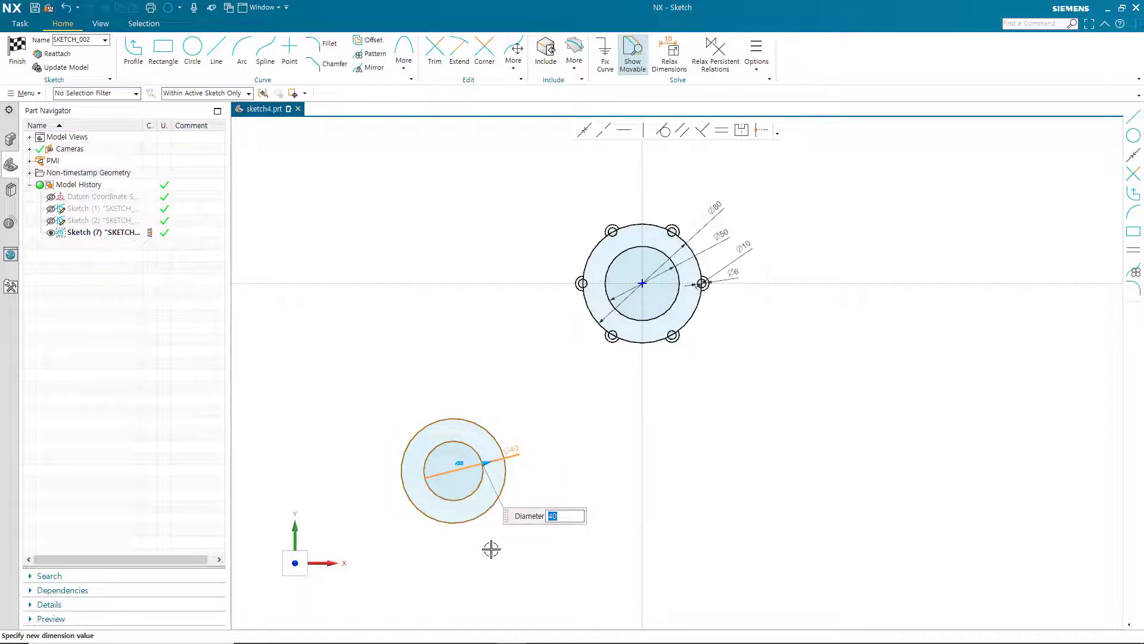
{"action": "key", "text": "Escape"}
Dimension the outer lower-left circle with a diameter of 60 mm and place its label above the 40 mm dimension
{"action": "left_click", "coordinate": [502, 491]}
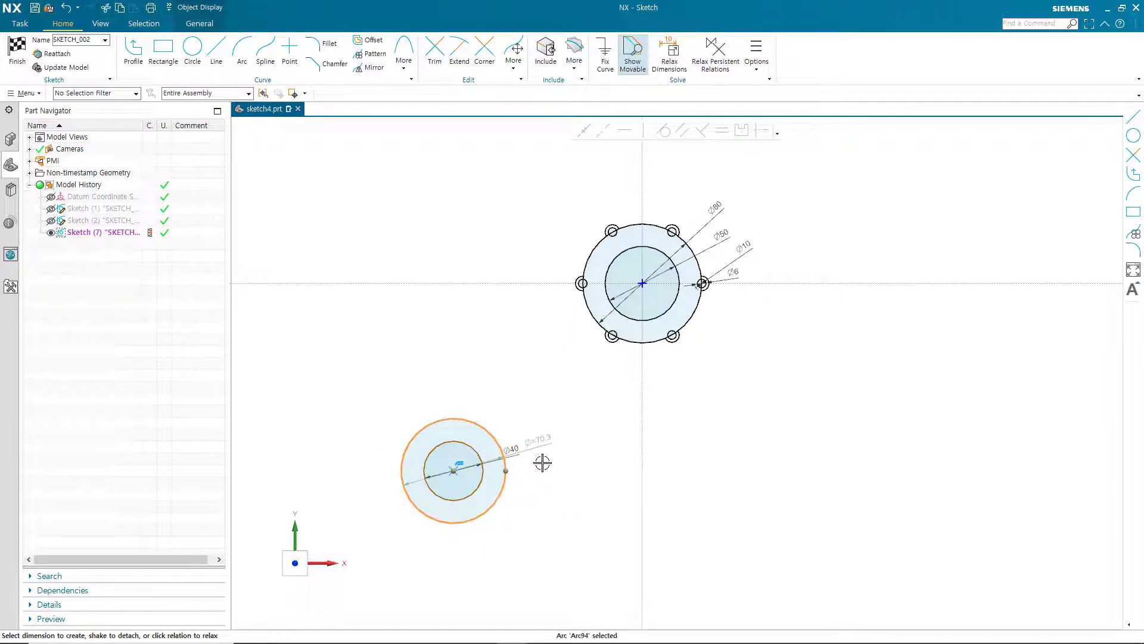
{"action": "key", "text": "Escape"}
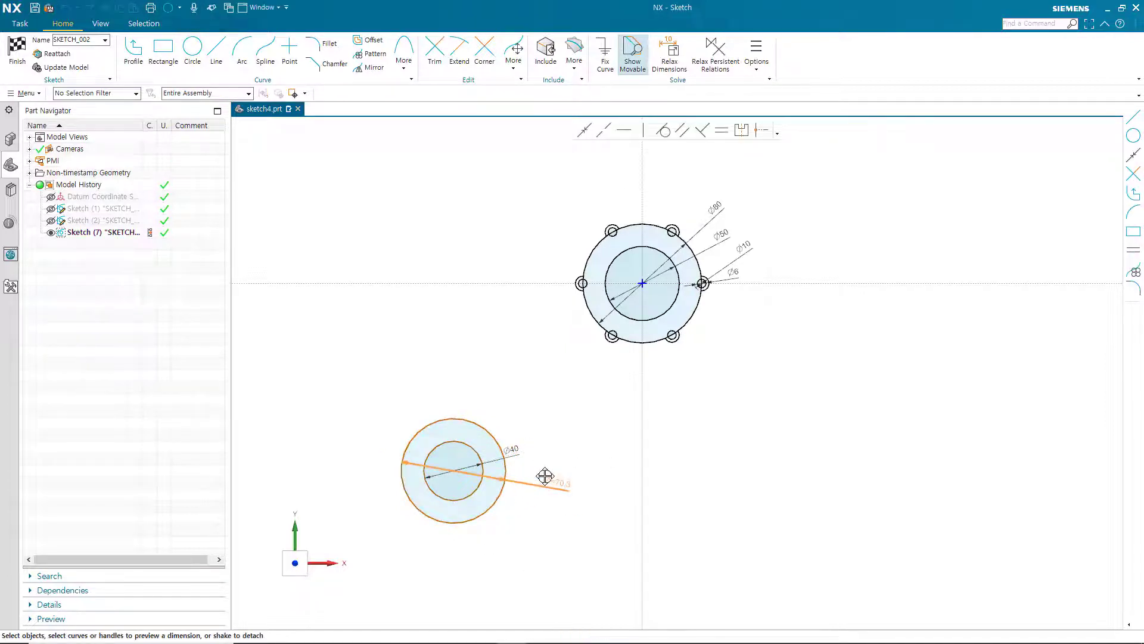
{"action": "double_click", "coordinate": [548, 474]}
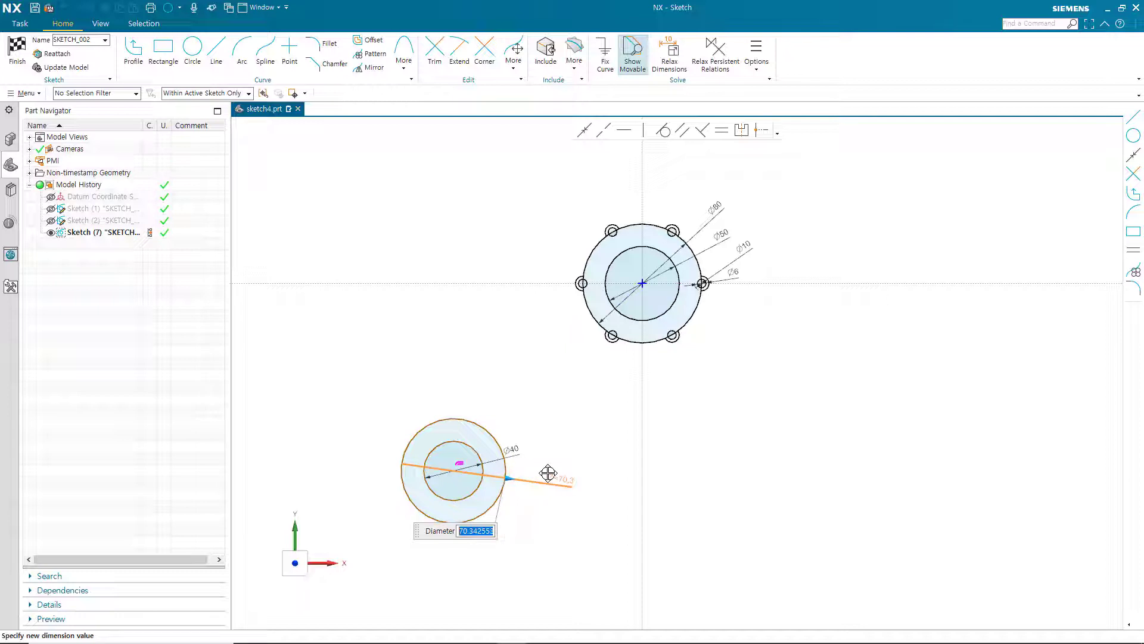
{"action": "type", "text": "60"}
{"action": "key", "text": "Return"}
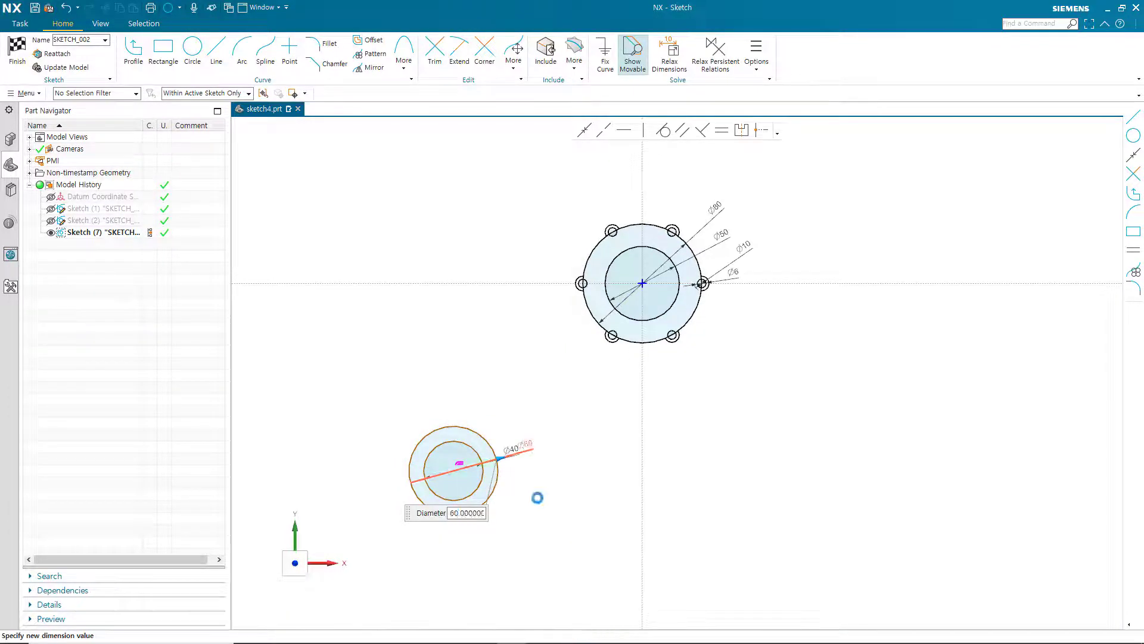
{"action": "left_click", "coordinate": [536, 495]}
{"action": "left_click_drag", "start_coordinate": [522, 431], "coordinate": [513, 420]}
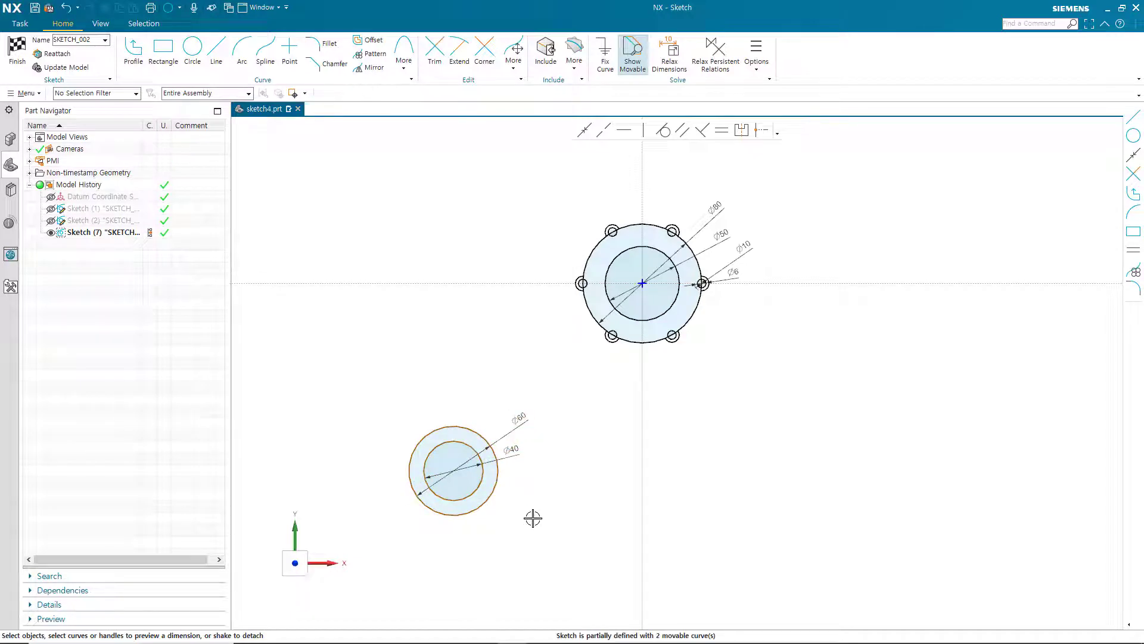
Dimension the vertical distance between the lower-left circles' centre and the flange centre as 105 mm, placed to the left of the circles
{"action": "left_click", "coordinate": [459, 471]}
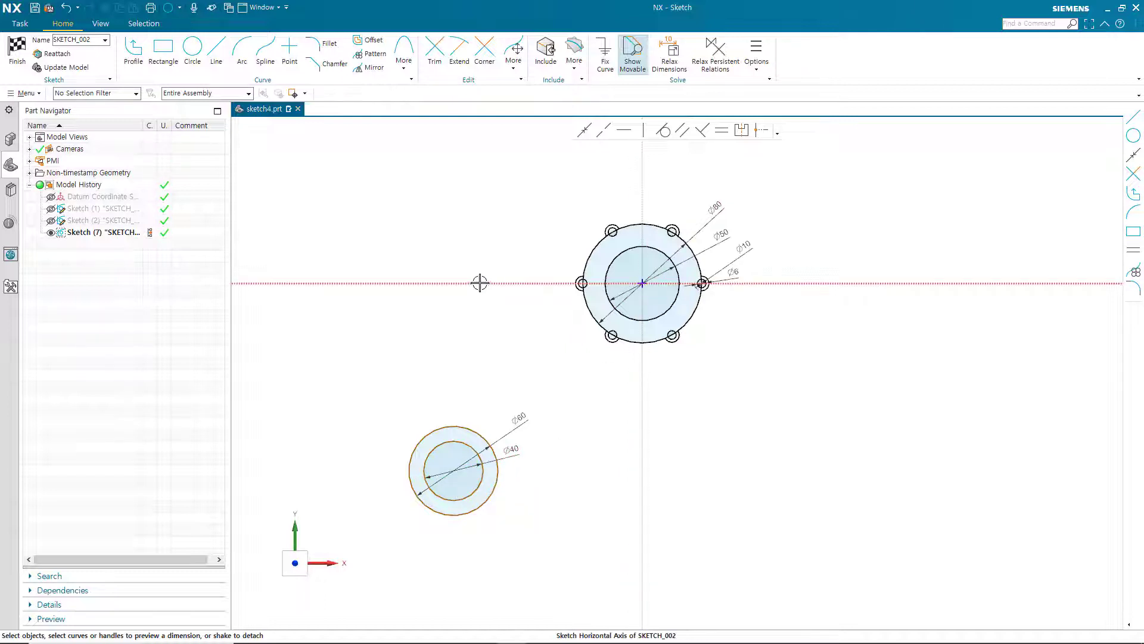
{"action": "key", "text": "Escape"}
{"action": "left_click", "coordinate": [477, 424]}
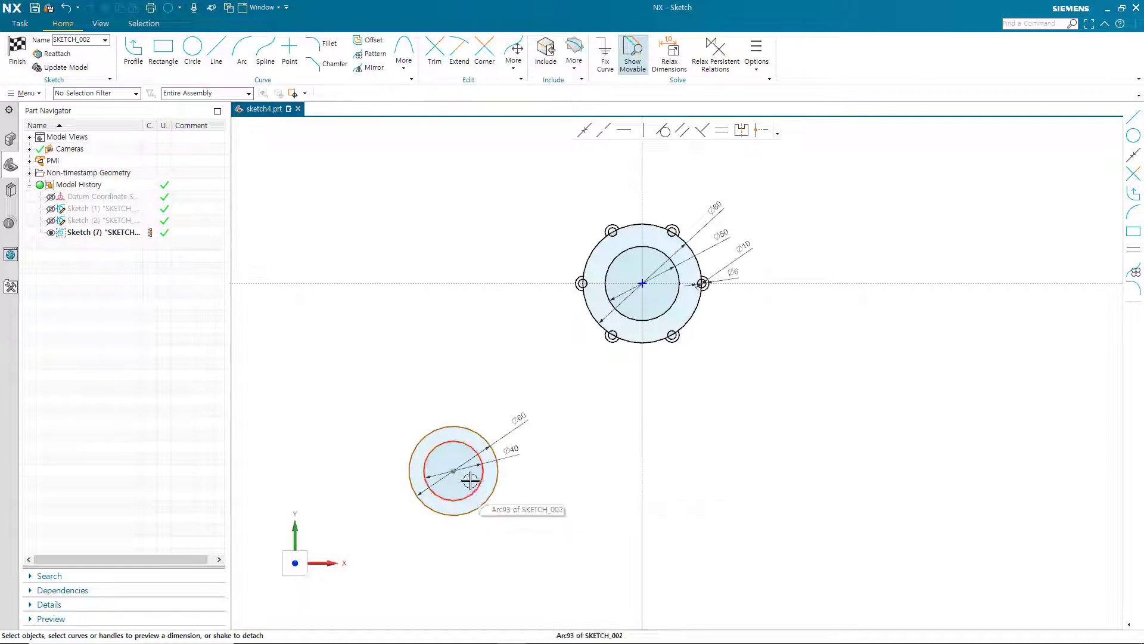
{"action": "left_click", "coordinate": [455, 471]}
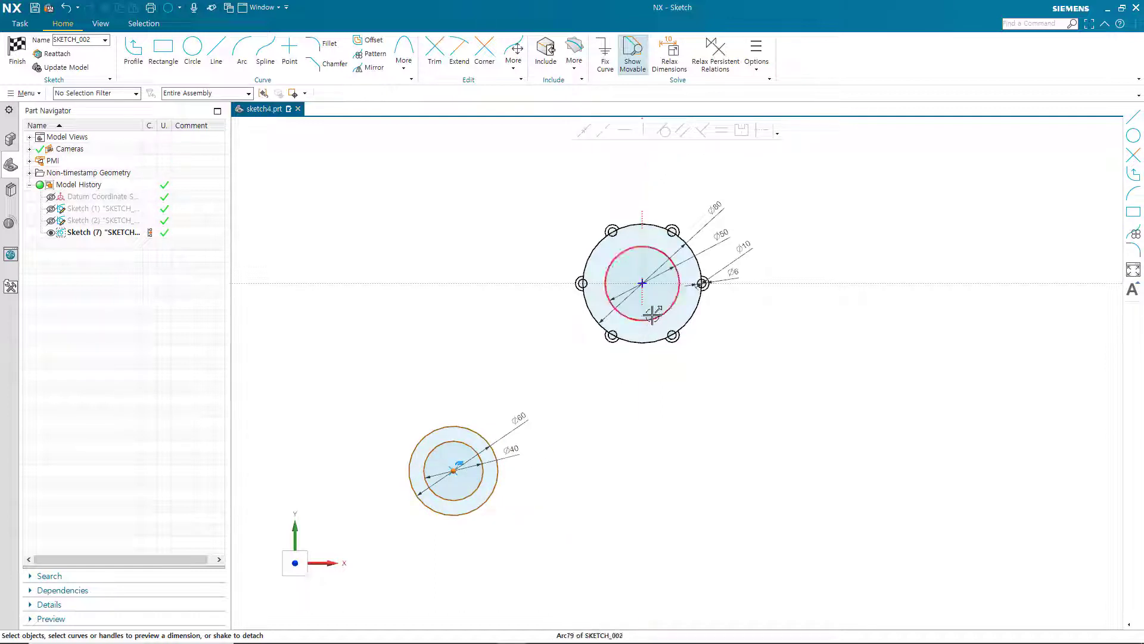
{"action": "left_click", "coordinate": [642, 282]}
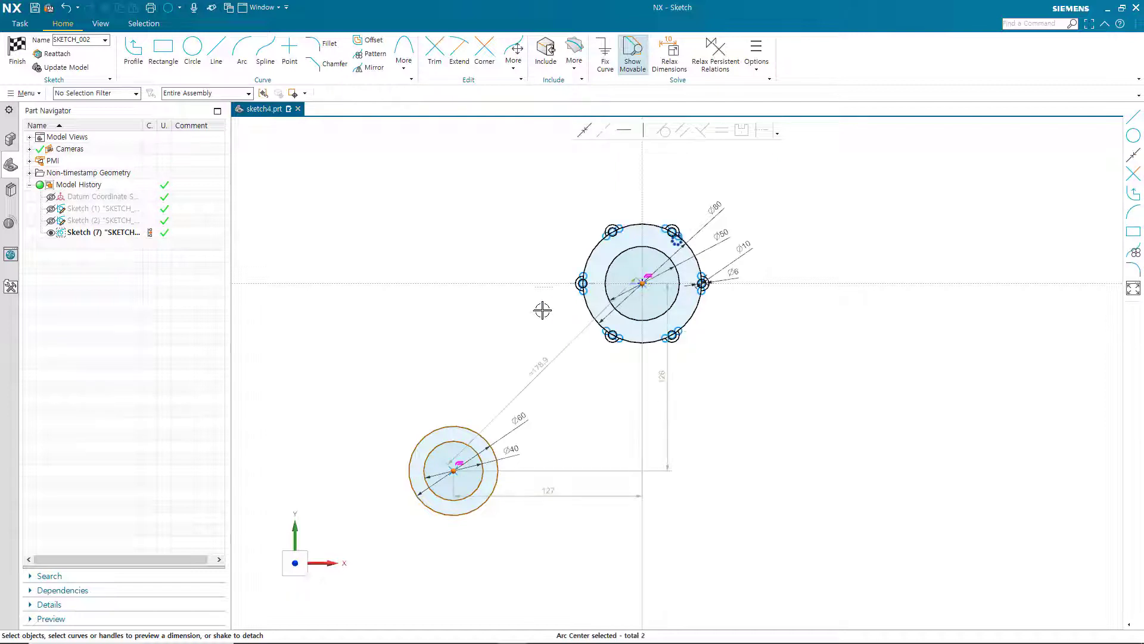
{"action": "left_click_drag", "start_coordinate": [659, 375], "coordinate": [358, 363]}
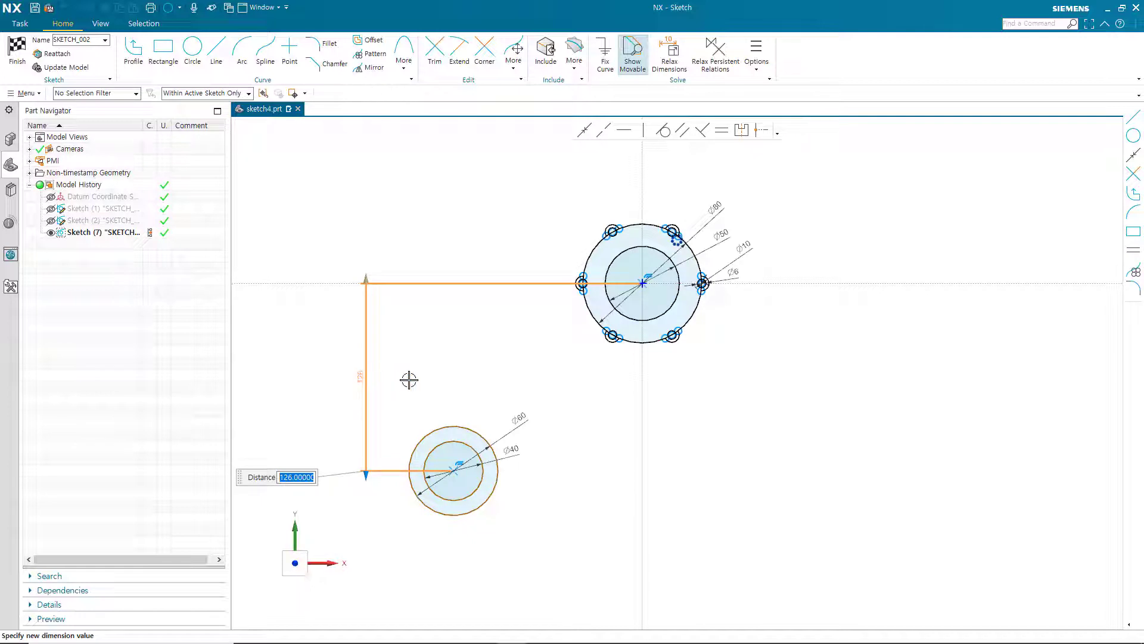
{"action": "type", "text": "105"}
{"action": "key", "text": "Return"}
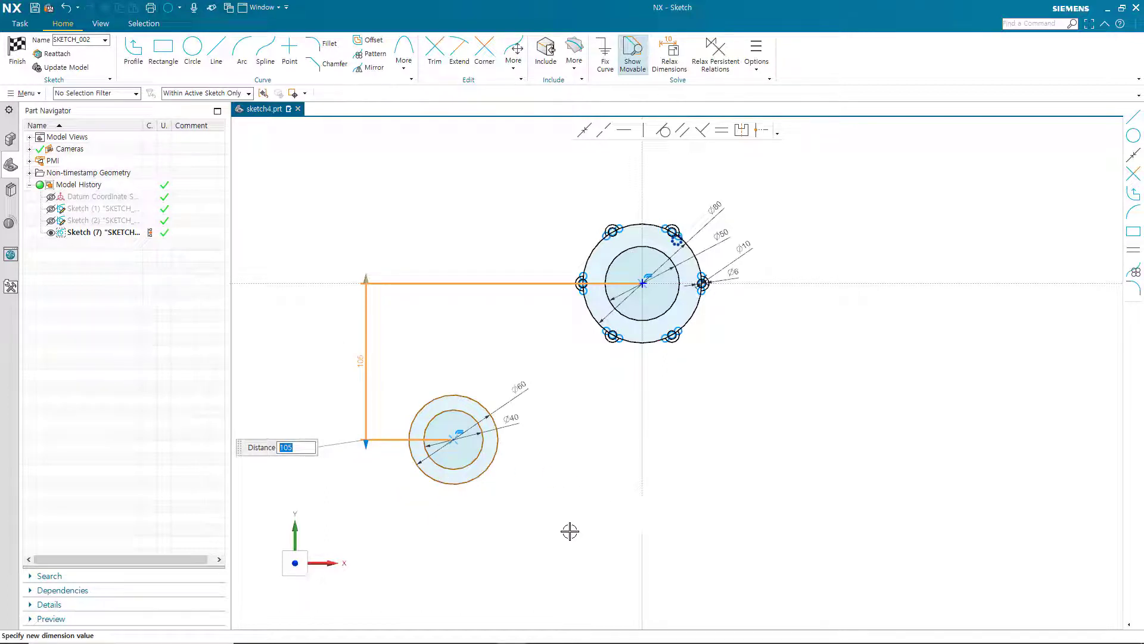
{"action": "left_click", "coordinate": [570, 531]}
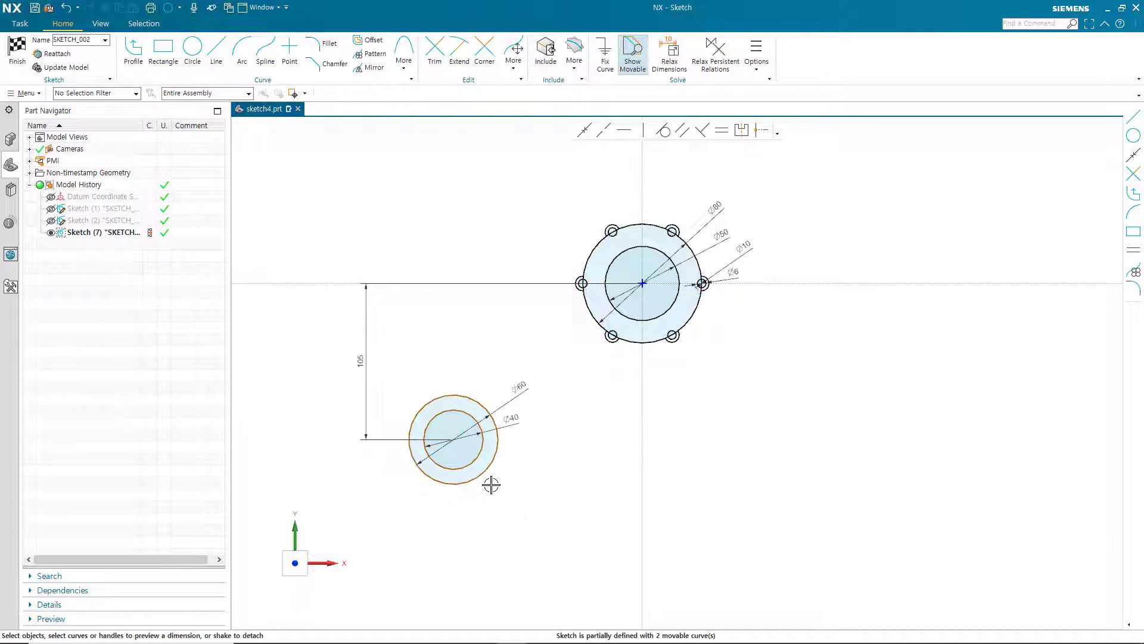
Dimension the horizontal distance from the lower-left circles' centre to the sketch's vertical axis as 100 mm
{"action": "left_click", "coordinate": [453, 439]}
{"action": "left_click", "coordinate": [642, 438]}
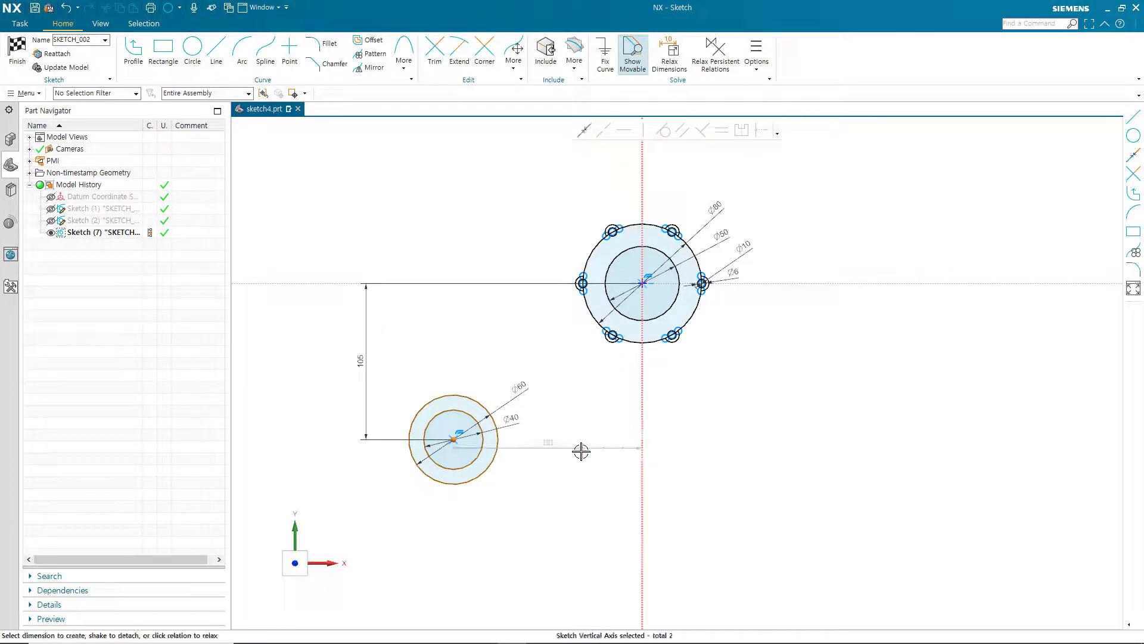
{"action": "left_click", "coordinate": [545, 453]}
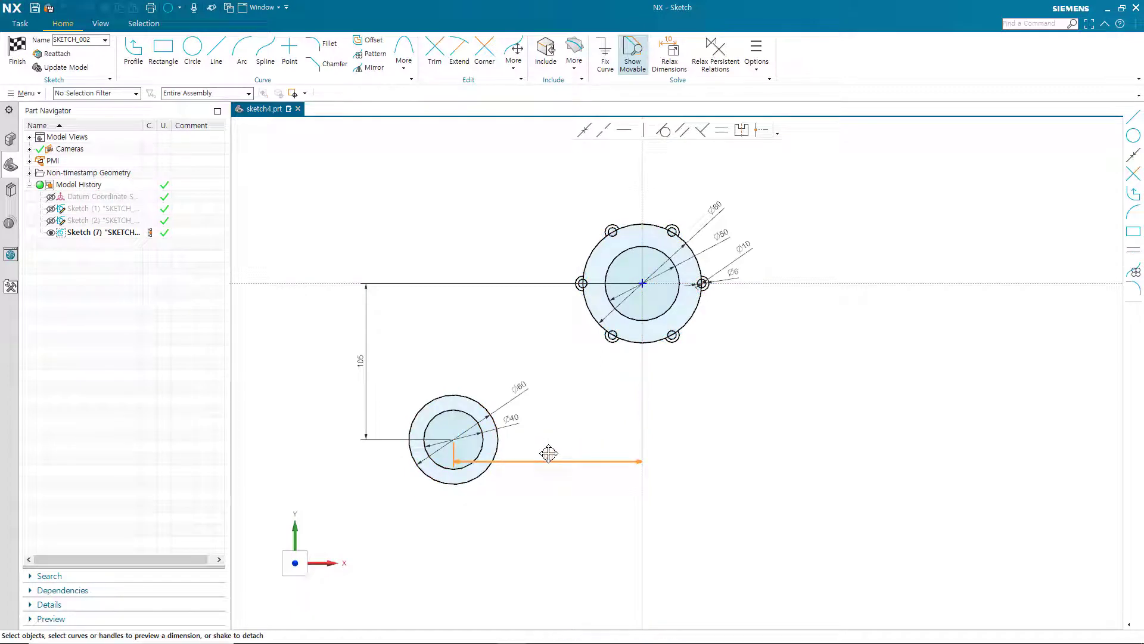
{"action": "double_click", "coordinate": [548, 458]}
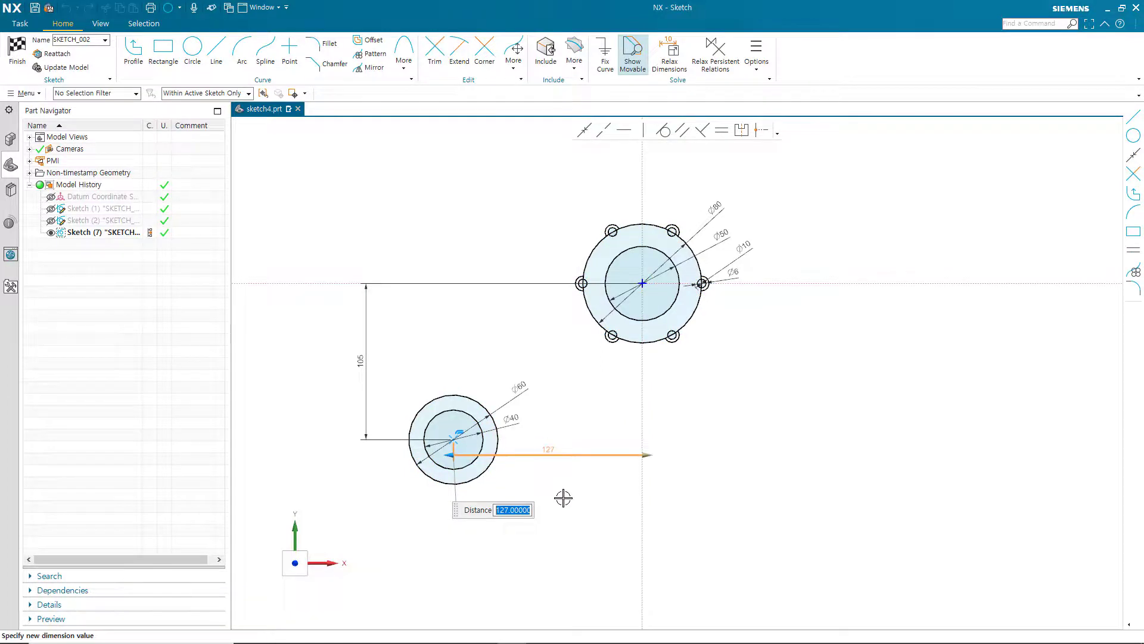
{"action": "type", "text": "100"}
{"action": "key", "text": "Return"}
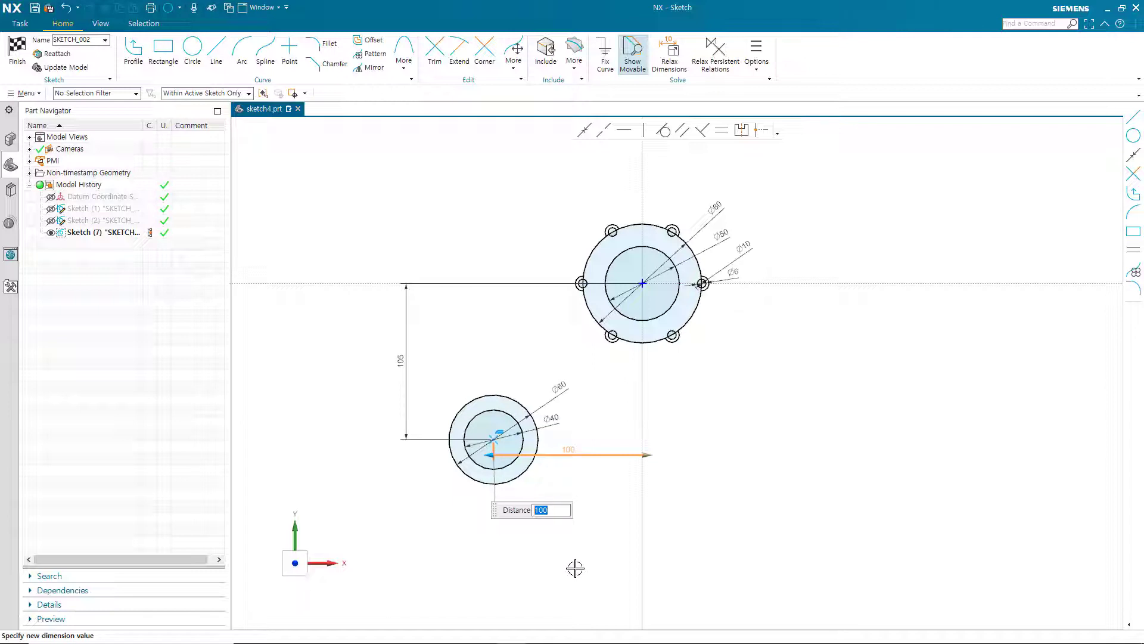
{"action": "key", "text": "Escape"}
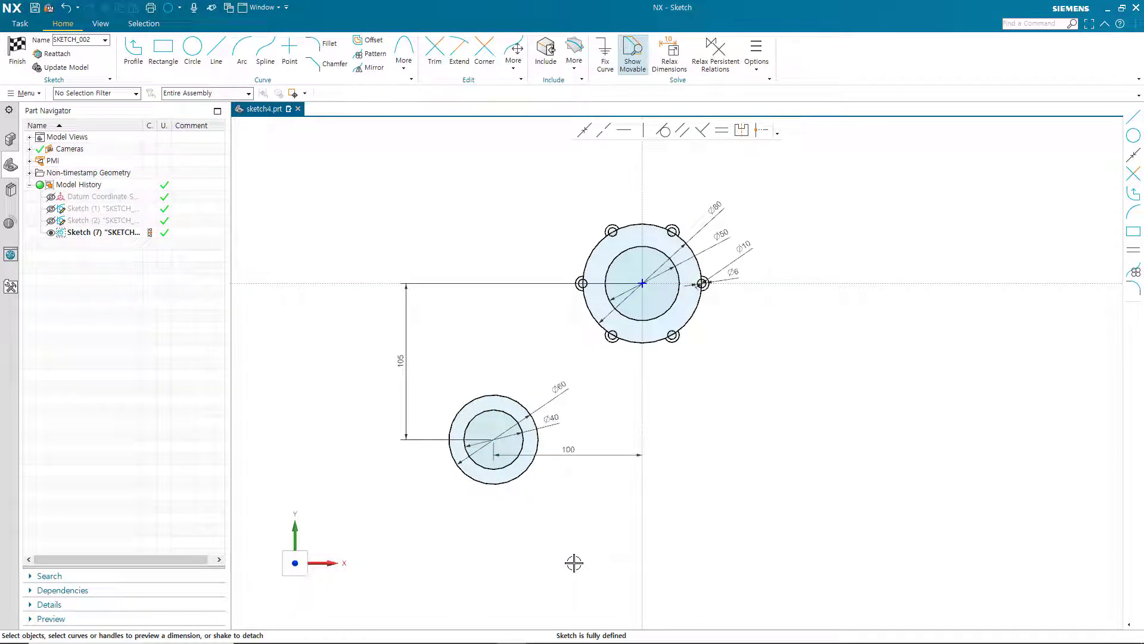
Mirror the 40 mm and 60 mm circles about the sketch's vertical axis
{"action": "left_click", "coordinate": [552, 456]}
{"action": "left_click_drag", "start_coordinate": [427, 374], "coordinate": [556, 504]}
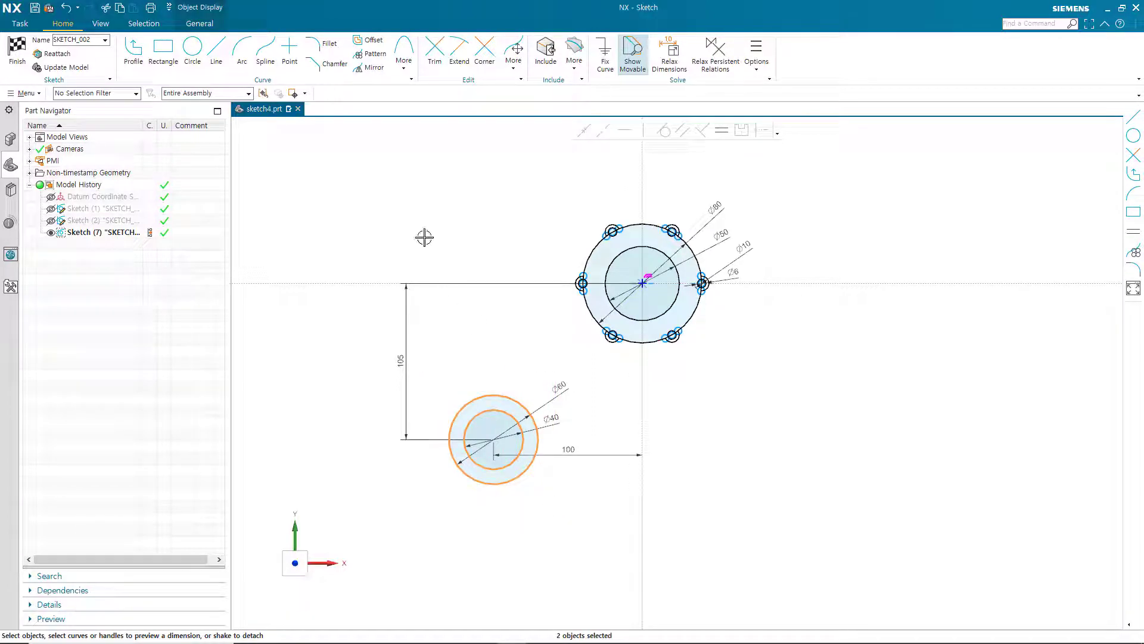
{"action": "left_click", "coordinate": [371, 67]}
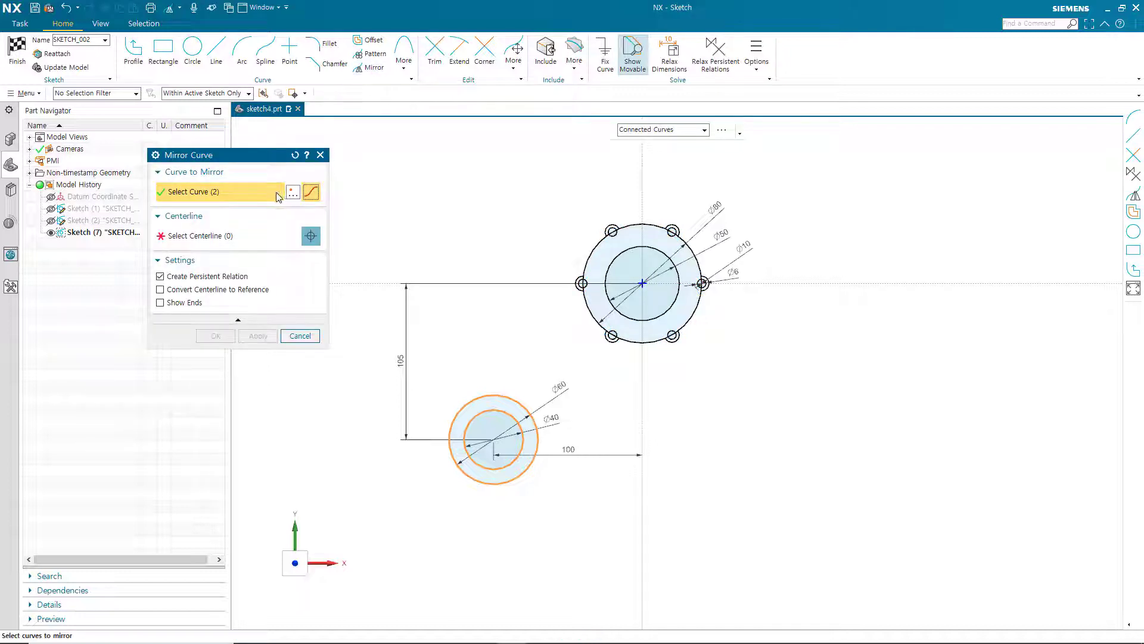
{"action": "left_click", "coordinate": [245, 234]}
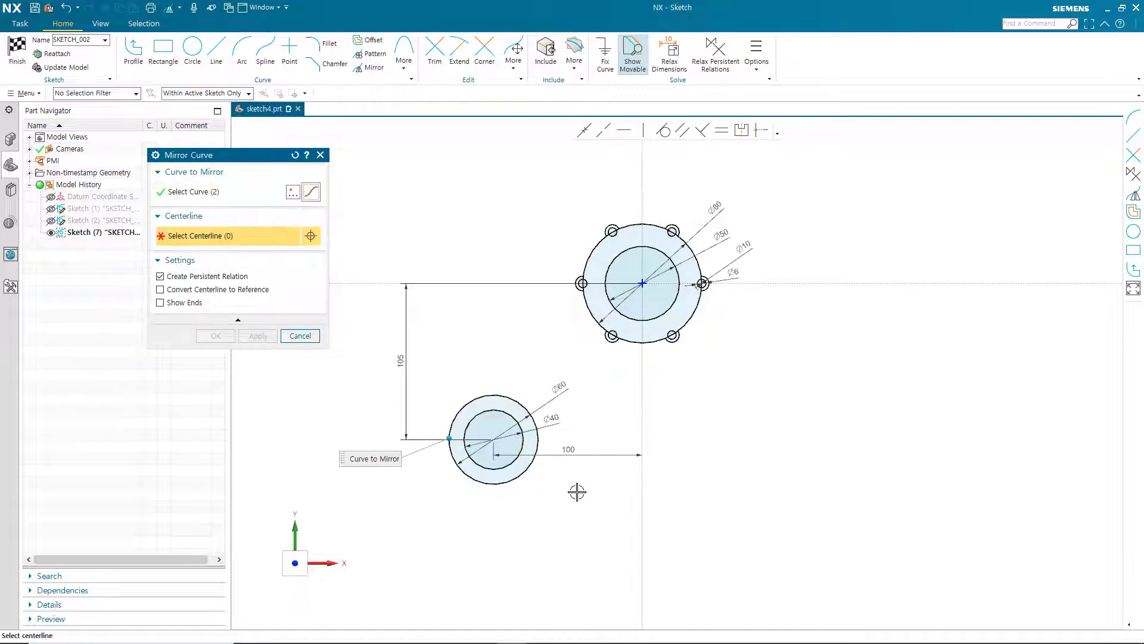
{"action": "left_click", "coordinate": [641, 488]}
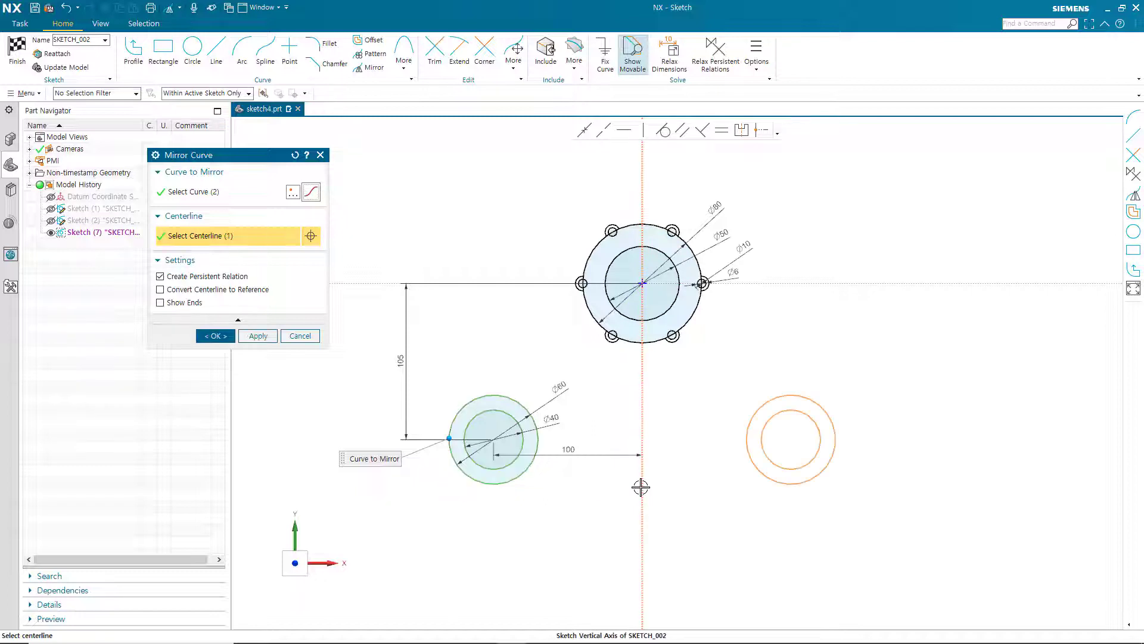
{"action": "middle_click", "coordinate": [775, 541]}
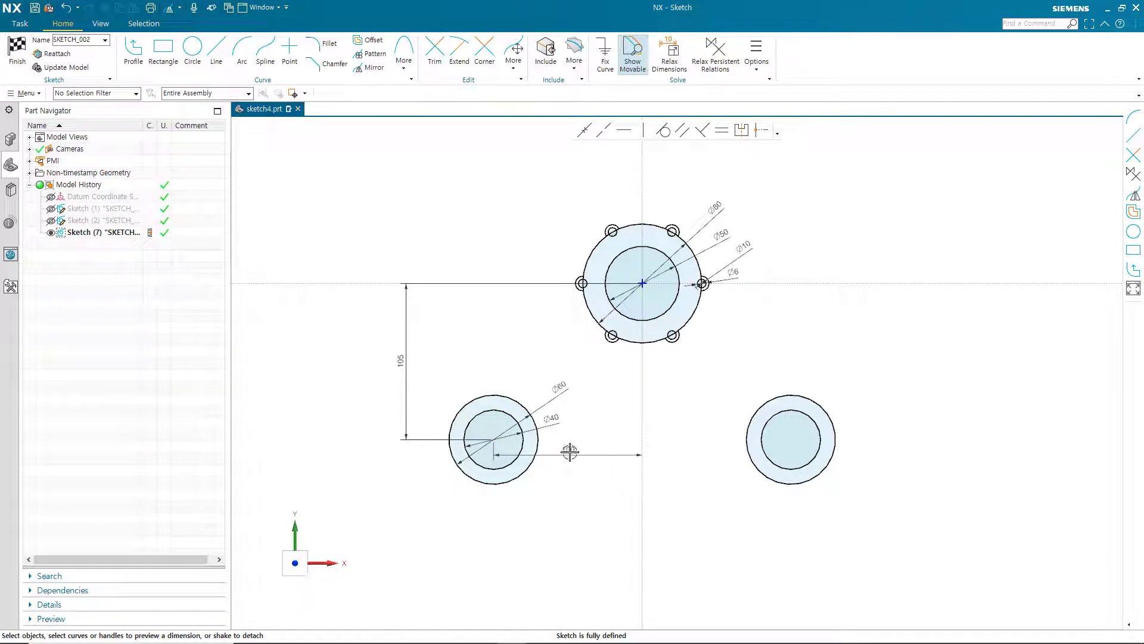
Draw a lower arc of about 174 mm radius, centred on the flange centre, from the lower-left 60 mm circle to the lower-right one
{"action": "left_click", "coordinate": [245, 52]}
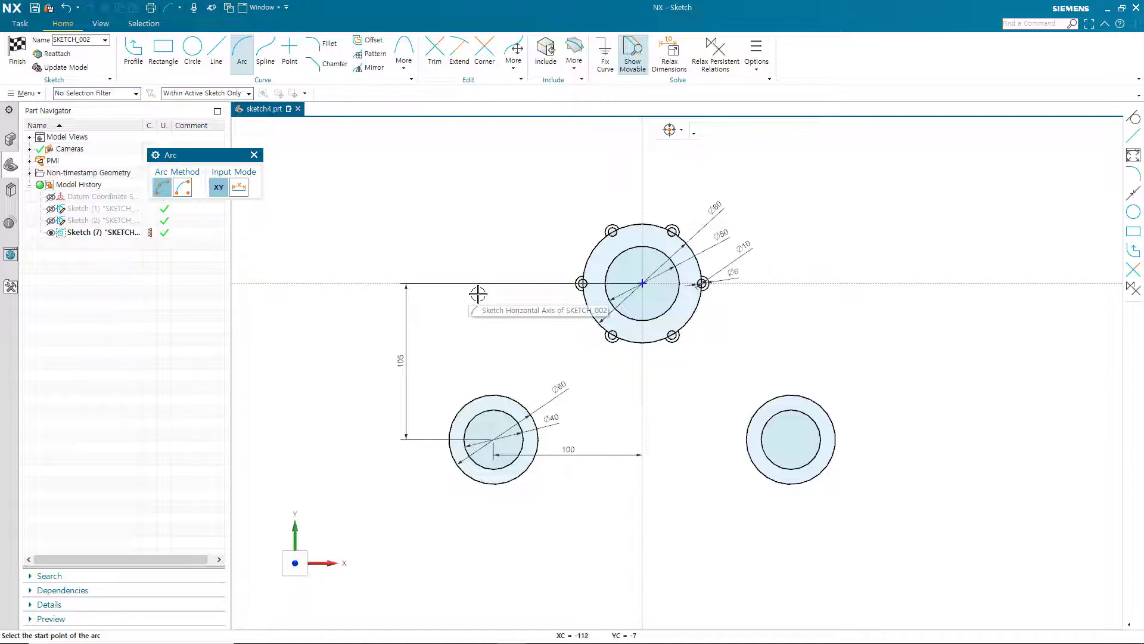
{"action": "left_click", "coordinate": [643, 282]}
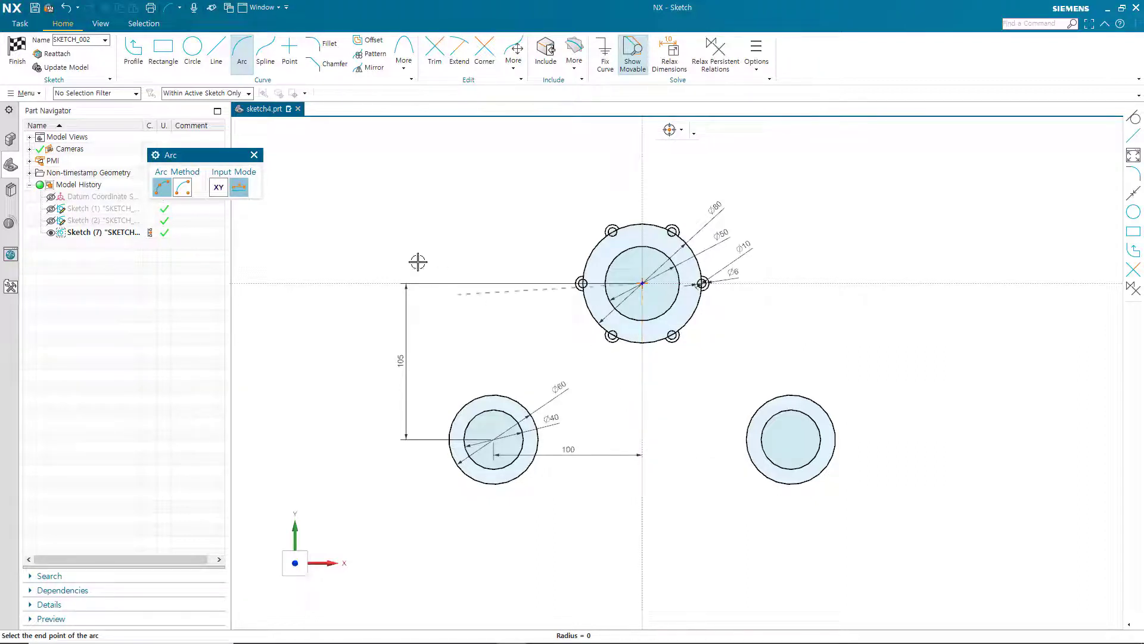
{"action": "mouse_move", "coordinate": [413, 229]}
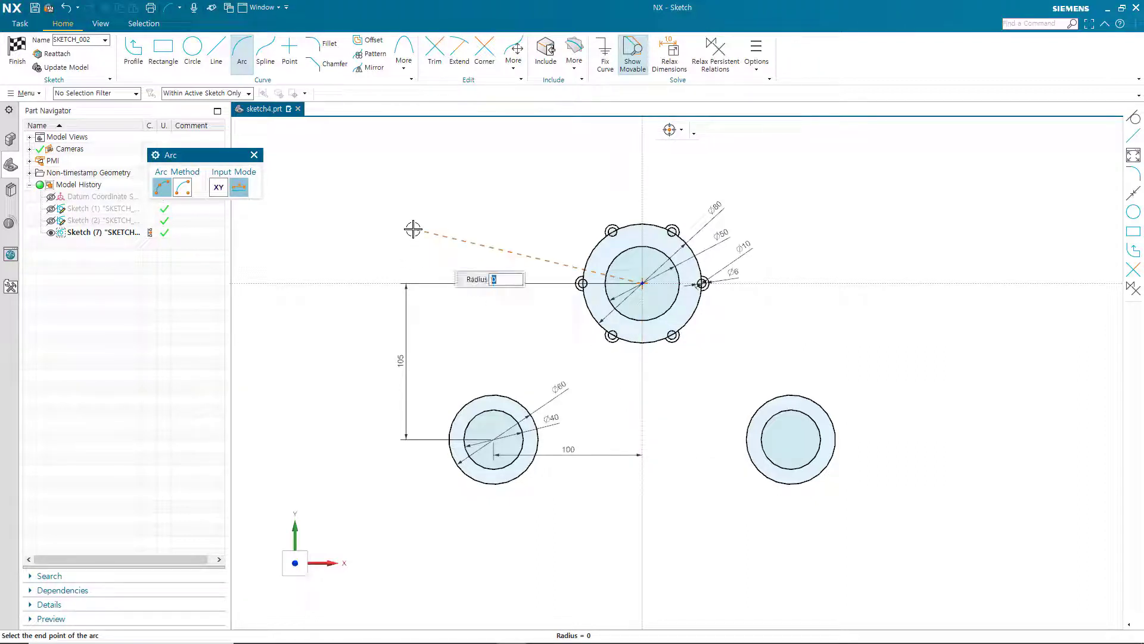
{"action": "left_click", "coordinate": [182, 187]}
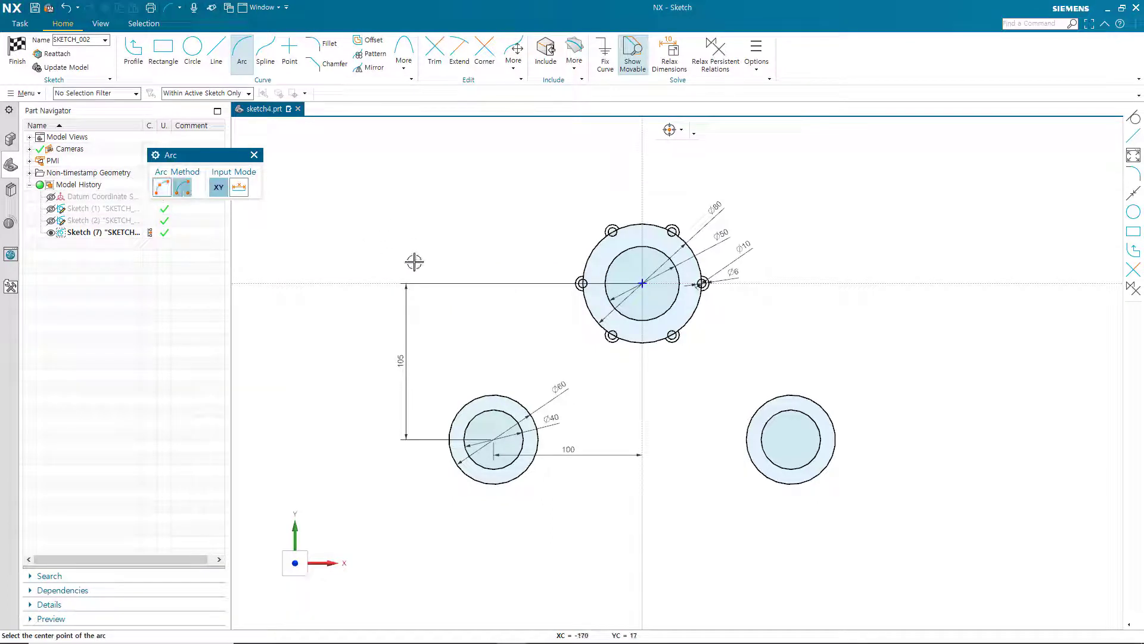
{"action": "left_click", "coordinate": [643, 283]}
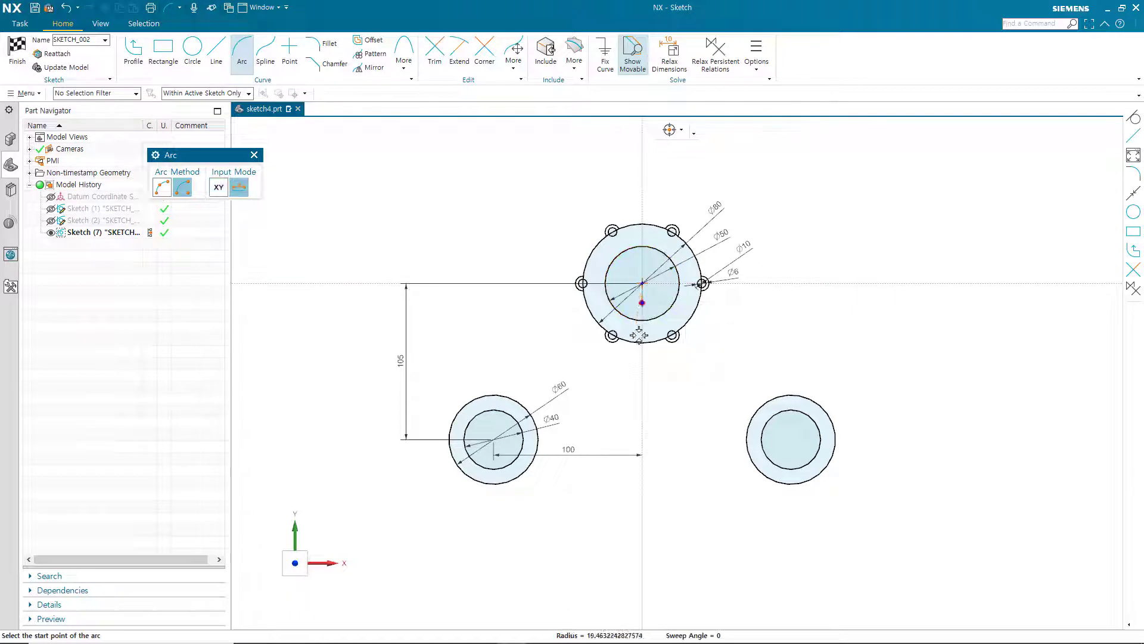
{"action": "left_click", "coordinate": [475, 477]}
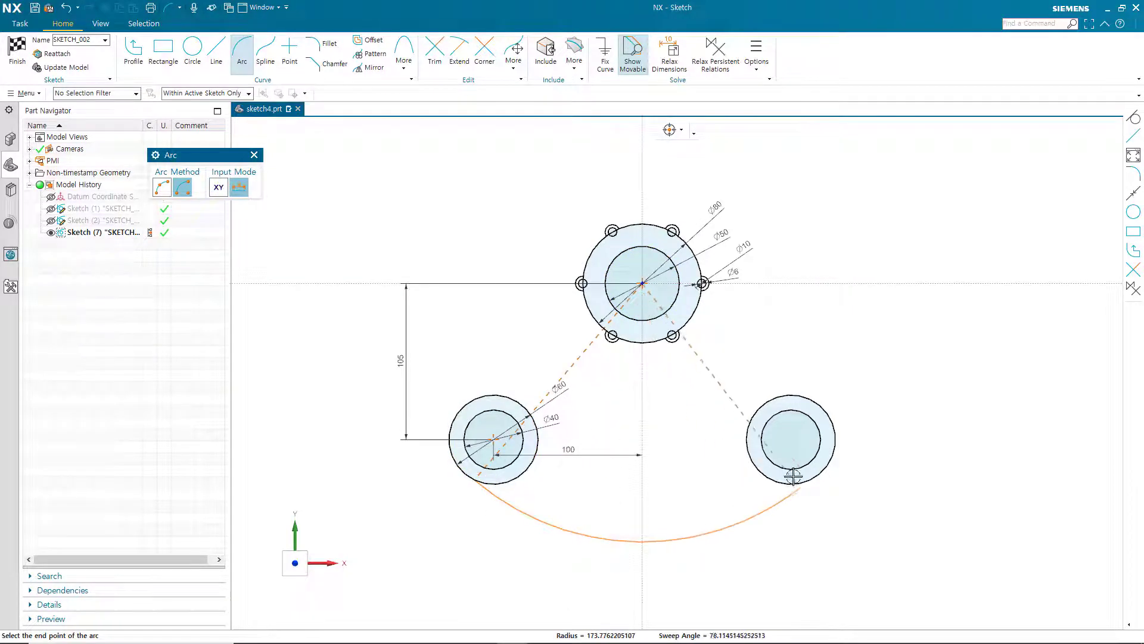
{"action": "left_click", "coordinate": [808, 482]}
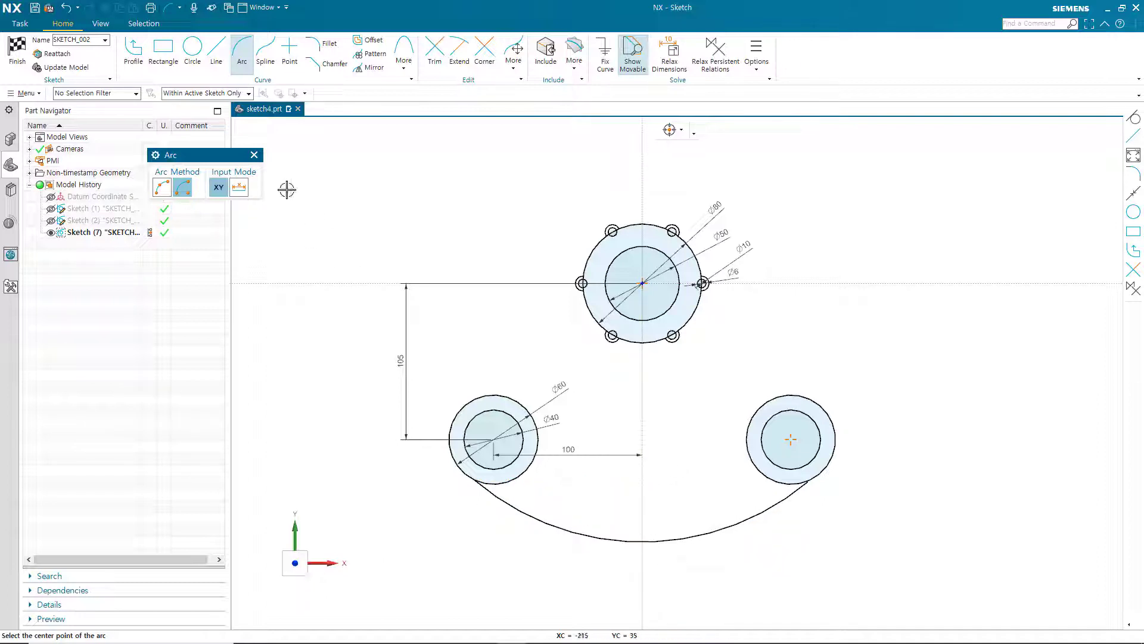
{"action": "left_click", "coordinate": [254, 155]}
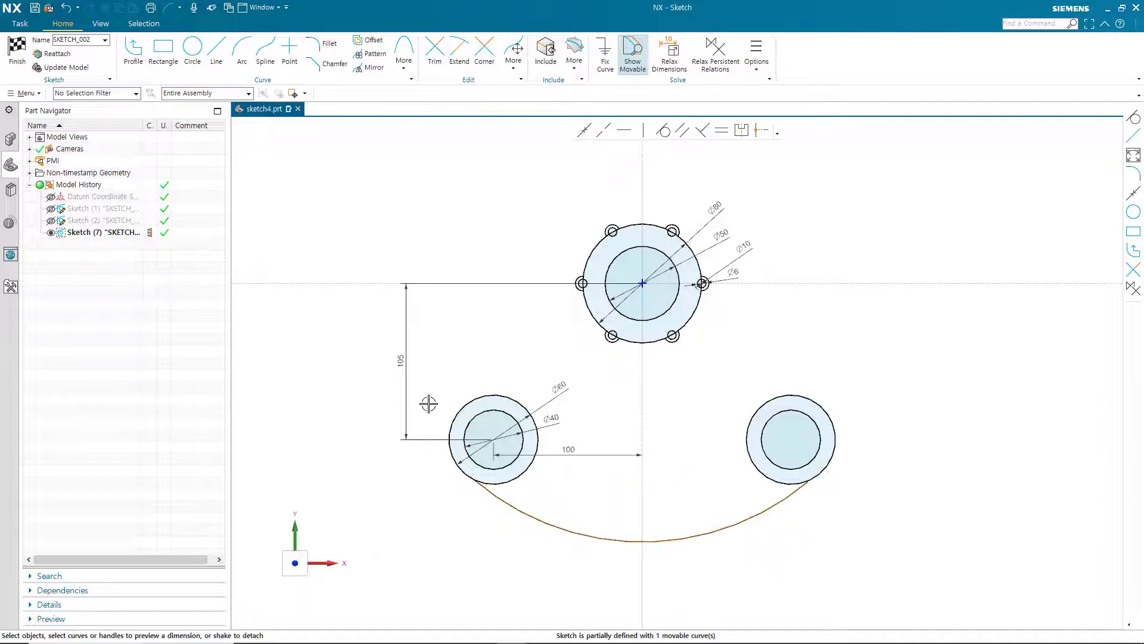
Dimension the lower arc with a radius of 175 mm, placing the label above the arc near the vertical axis
{"action": "left_click", "coordinate": [662, 539]}
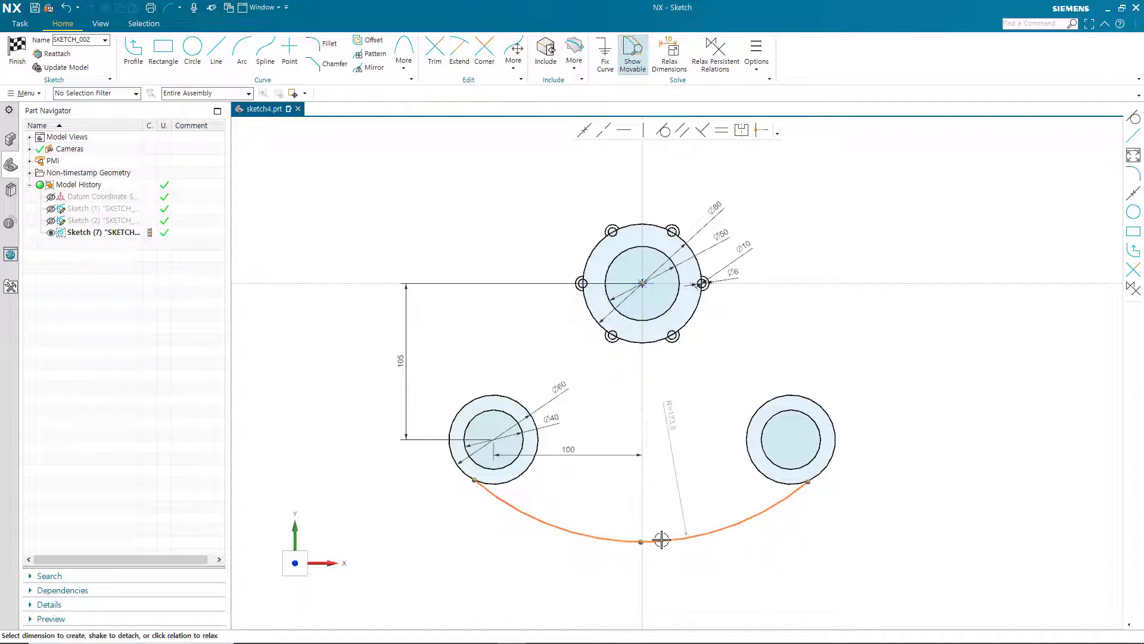
{"action": "left_click", "coordinate": [674, 420]}
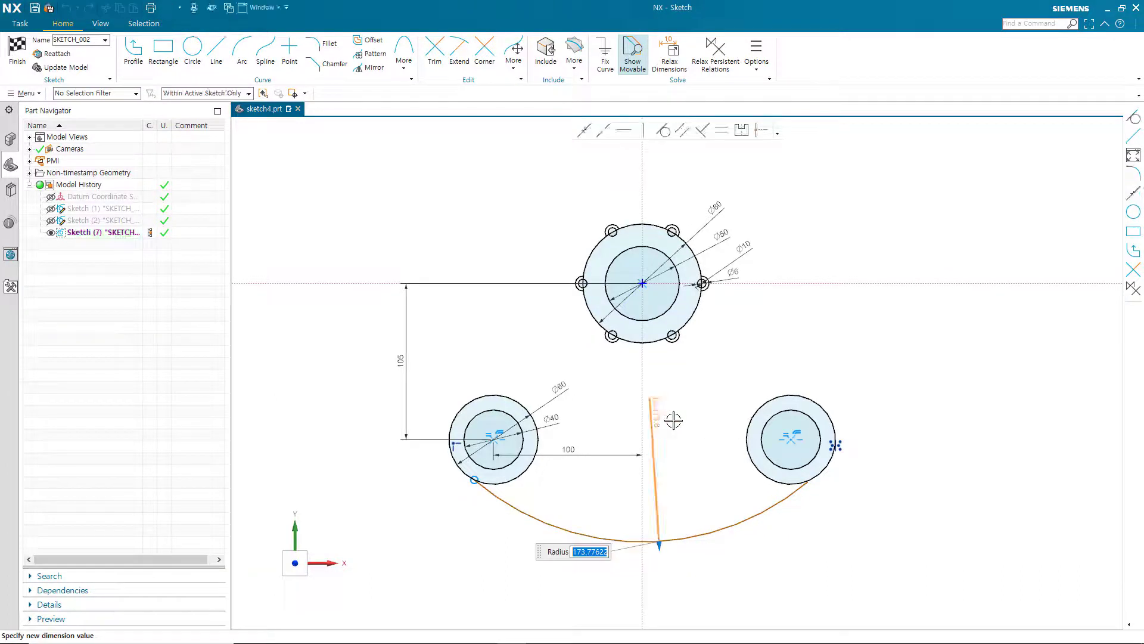
{"action": "type", "text": "175"}
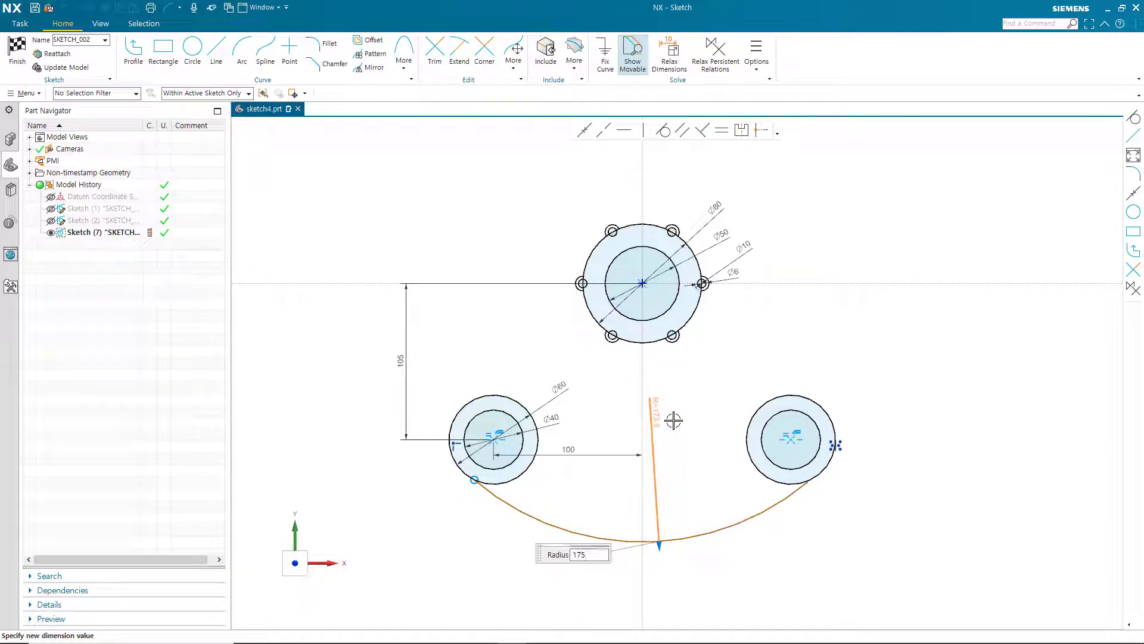
{"action": "key", "text": "Return"}
{"action": "key", "text": "Escape"}
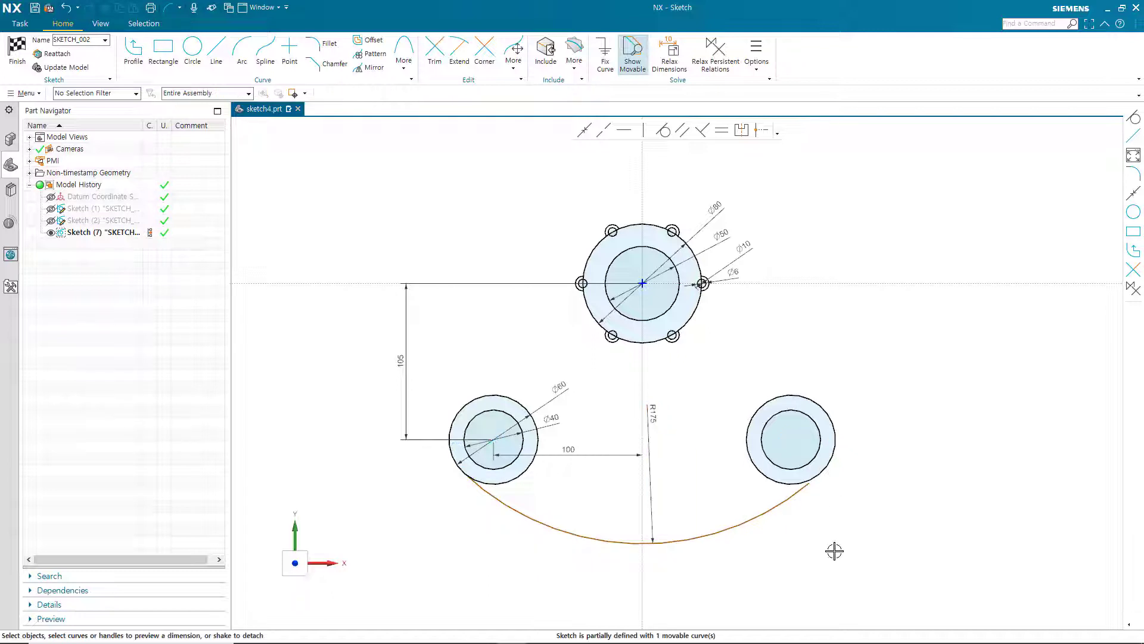
{"action": "left_click", "coordinate": [467, 476]}
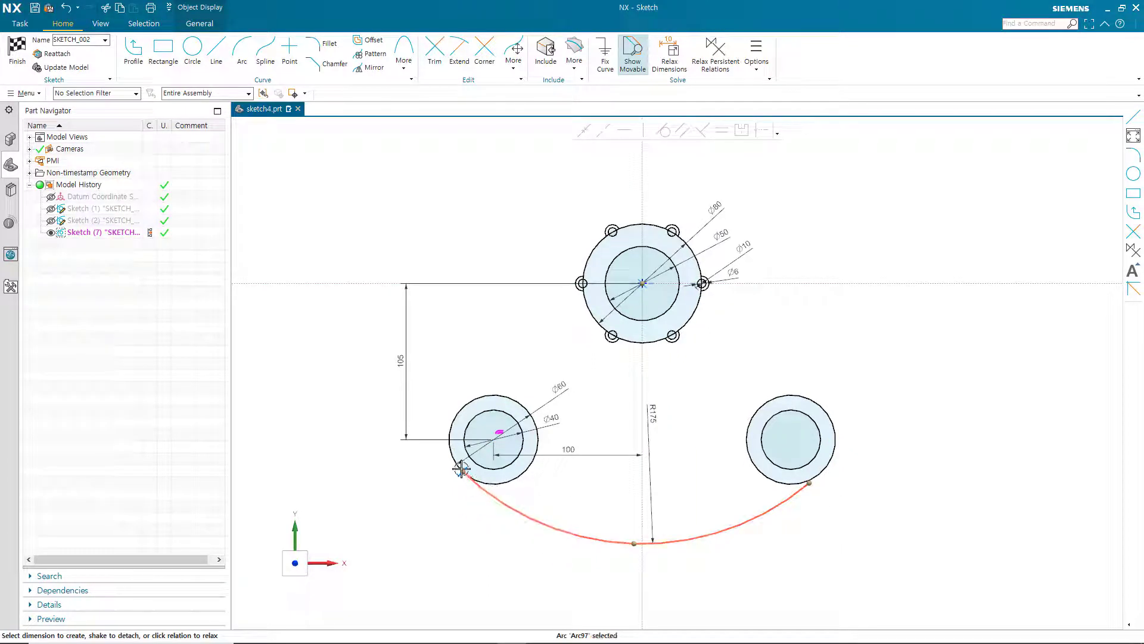
{"action": "left_click", "coordinate": [503, 482]}
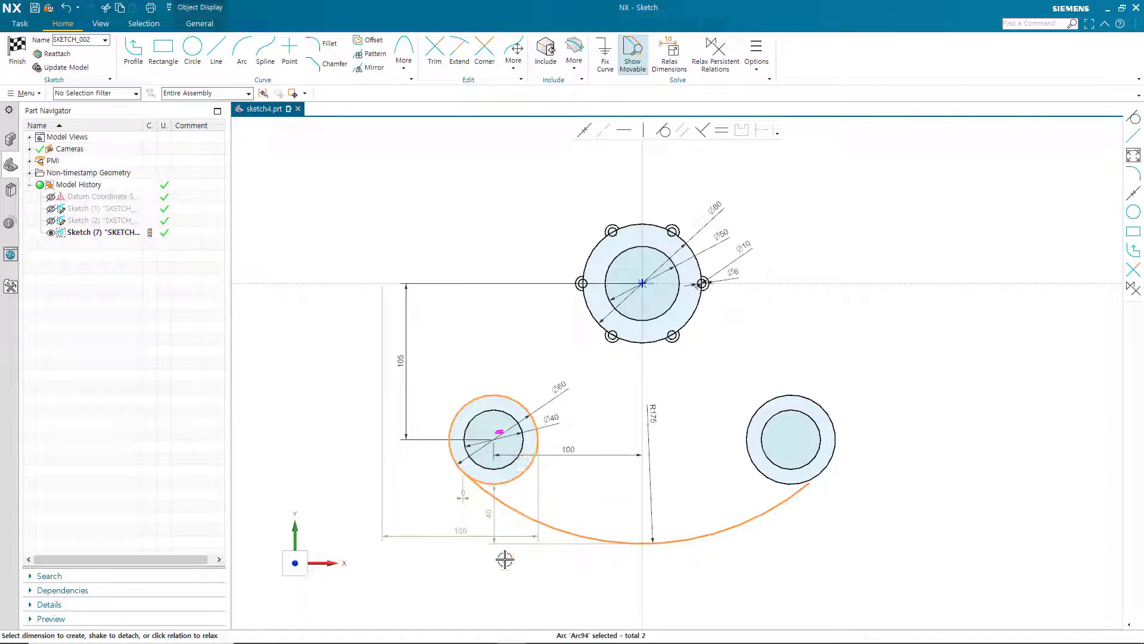
{"action": "left_click", "coordinate": [464, 581]}
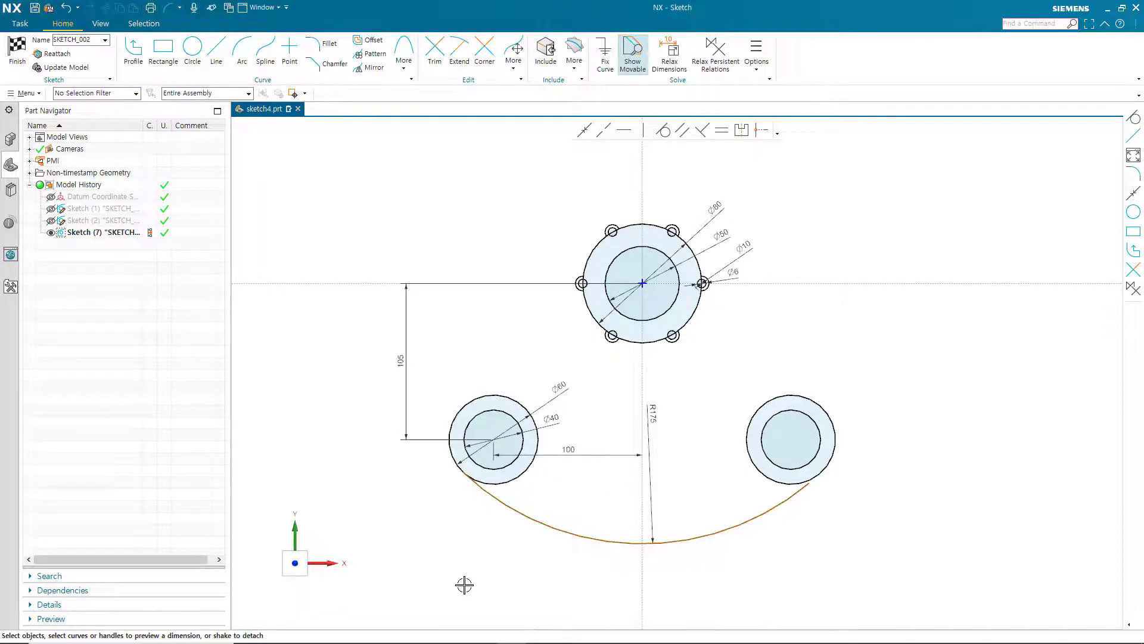
{"action": "left_click", "coordinate": [505, 481]}
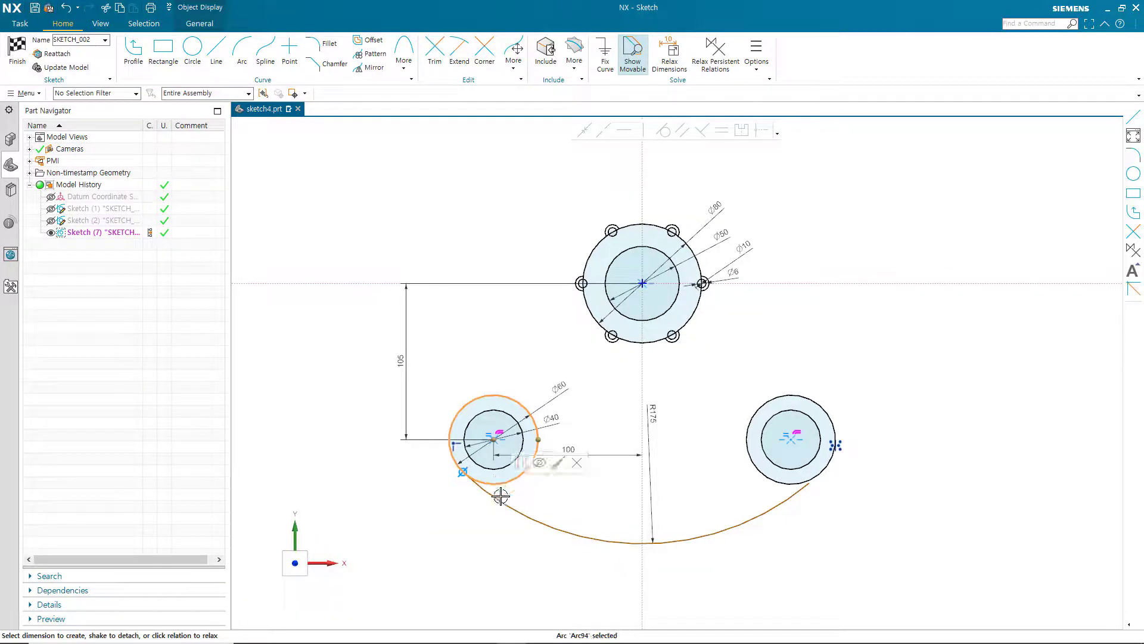
{"action": "left_click", "coordinate": [843, 527]}
Try to make the lower arc coincident with the lower-right 60 mm circle, and undo the relation
{"action": "left_click", "coordinate": [796, 492]}
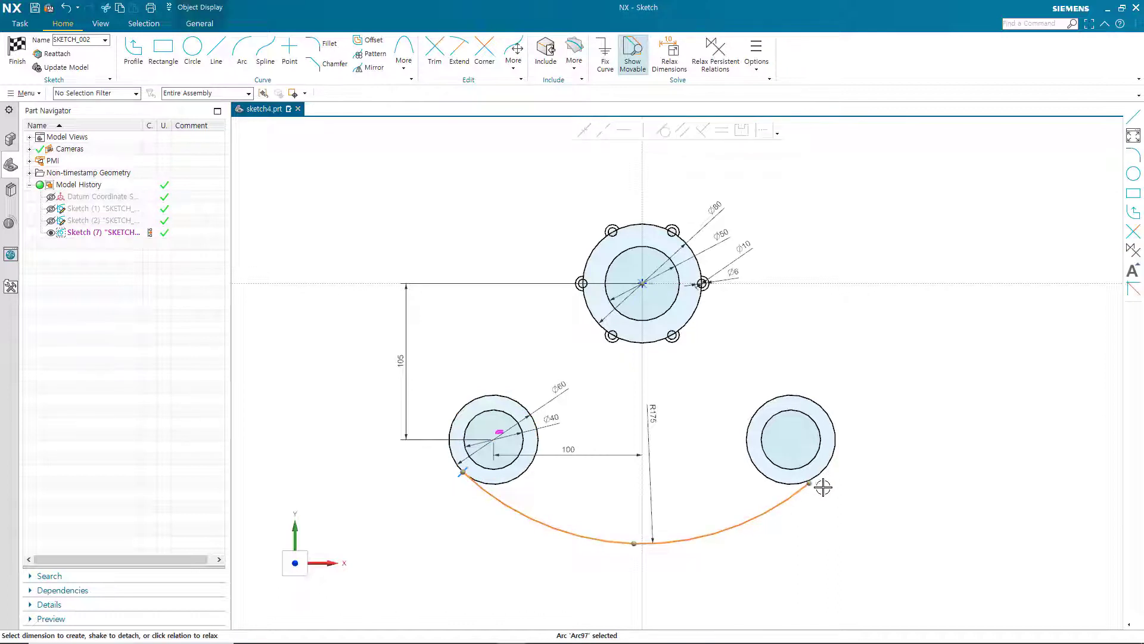
{"action": "left_click", "coordinate": [823, 467]}
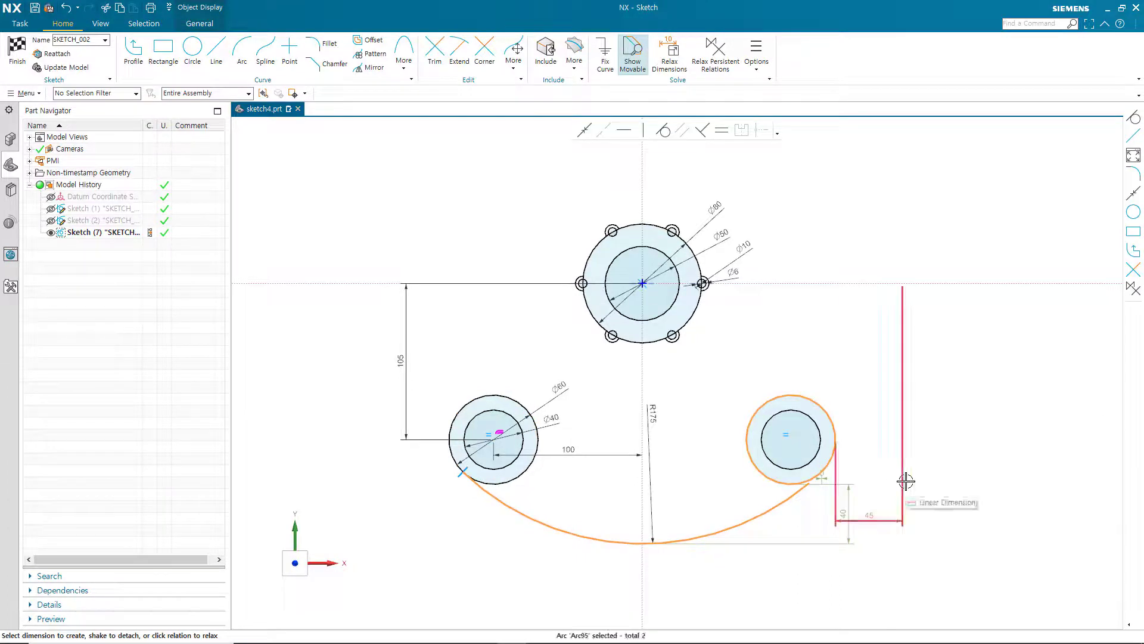
{"action": "left_click", "coordinate": [583, 129]}
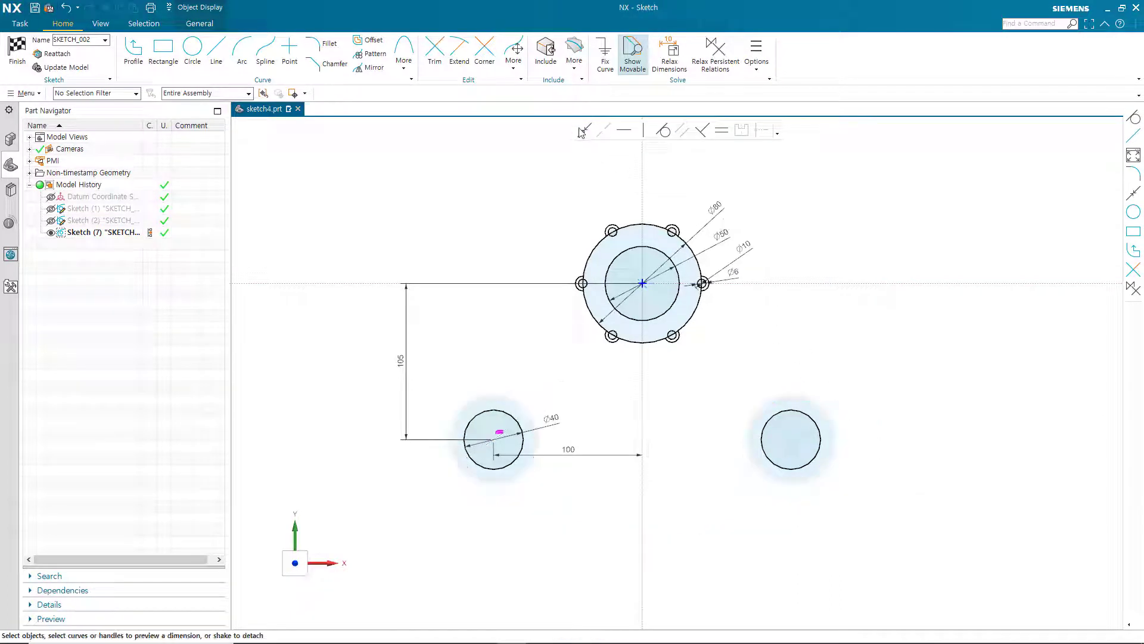
{"action": "left_click", "coordinate": [462, 356]}
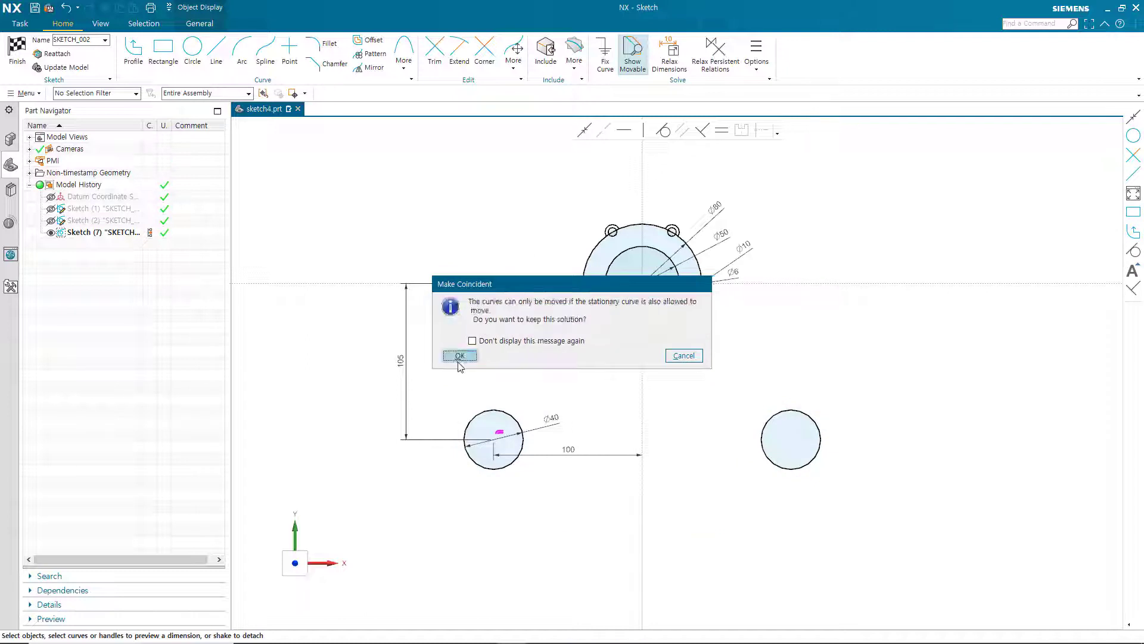
{"action": "left_click", "coordinate": [461, 354]}
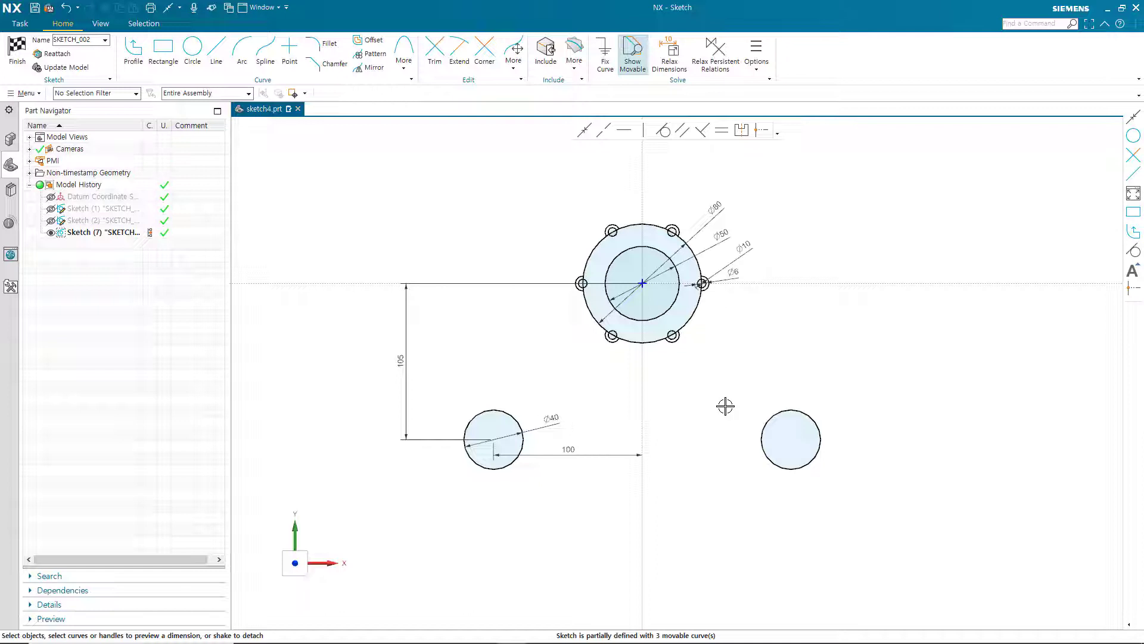
{"action": "key", "text": "ctrl+z"}
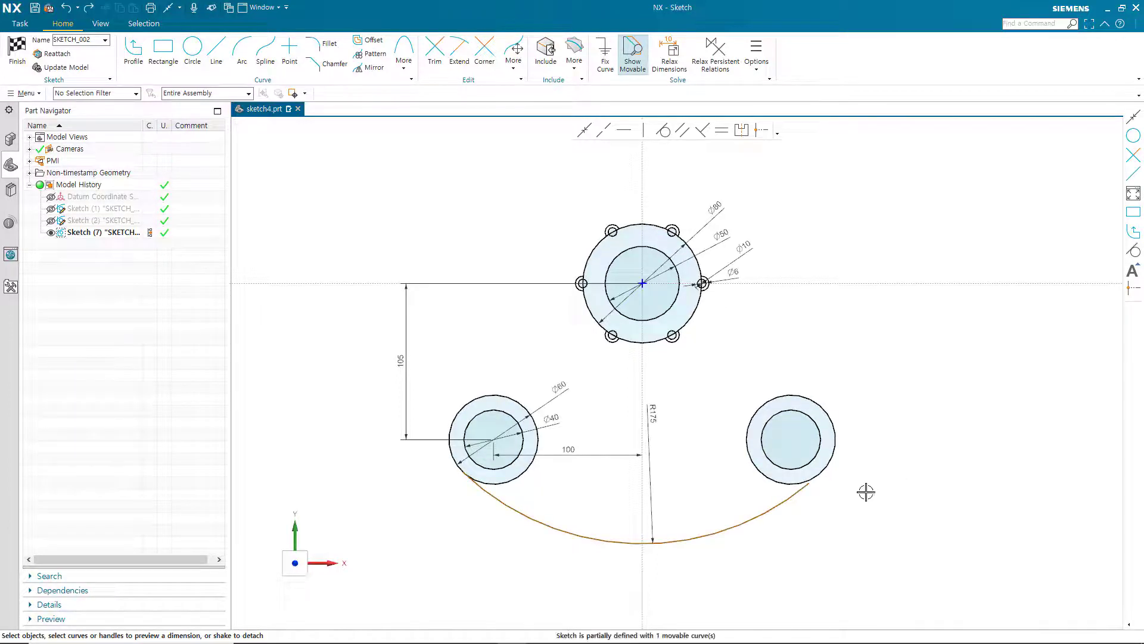
Make the lower arc's right end point coincident with the lower-right 60 mm circle
{"action": "scroll", "coordinate": [817, 498], "scroll_direction": "up", "scroll_amount": 4}
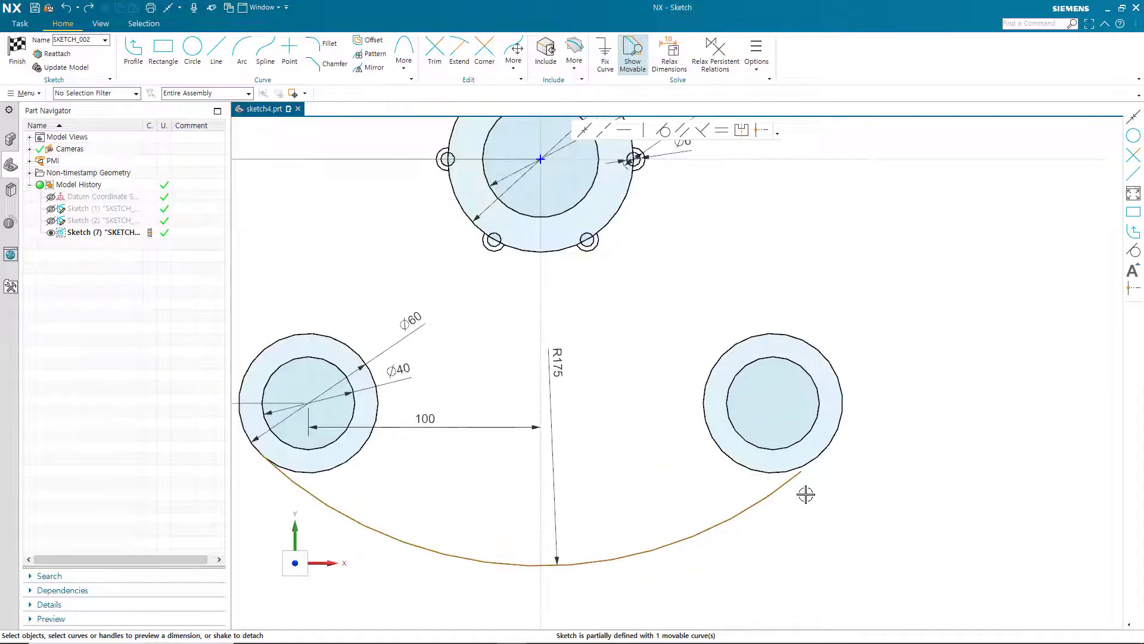
{"action": "left_click", "coordinate": [800, 474]}
{"action": "left_click", "coordinate": [806, 476]}
{"action": "left_click", "coordinate": [804, 473]}
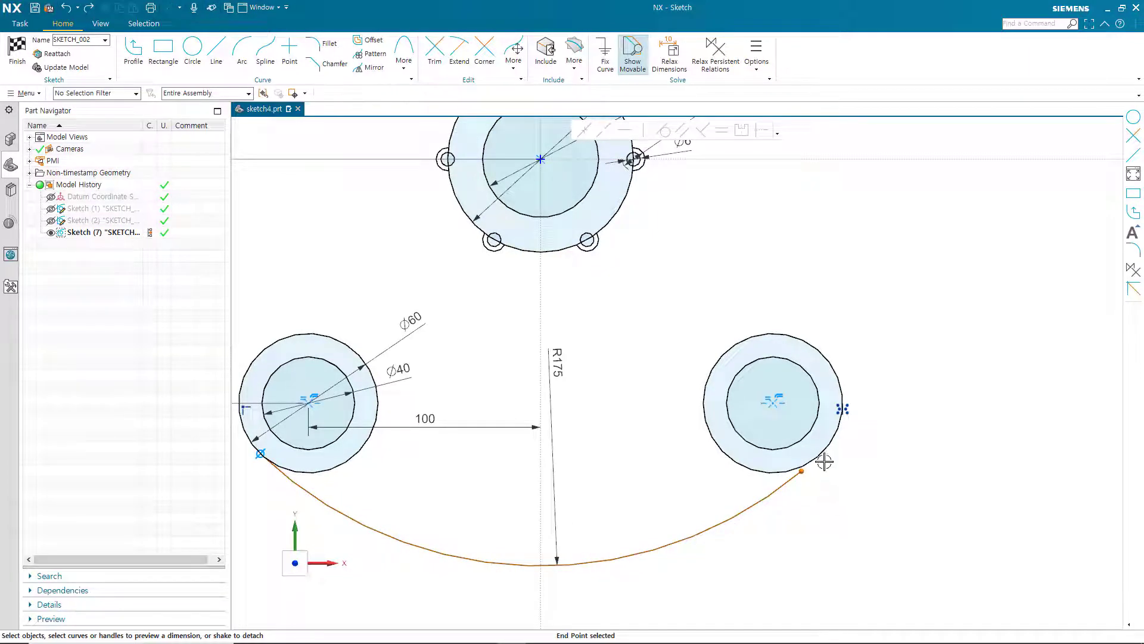
{"action": "left_click", "coordinate": [823, 450]}
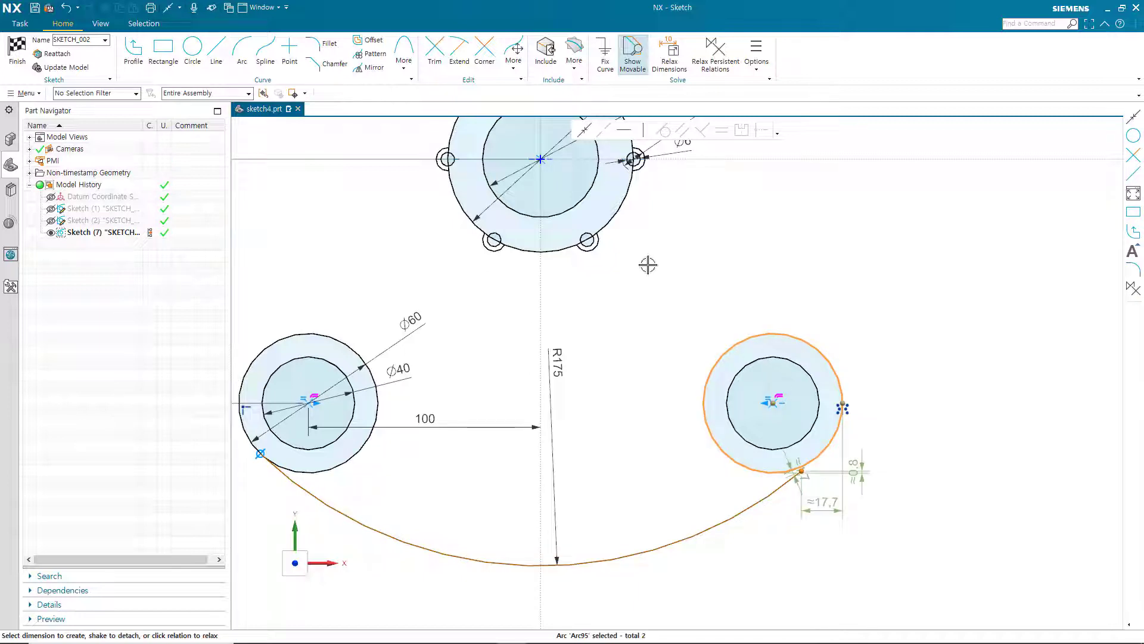
{"action": "left_click", "coordinate": [586, 131]}
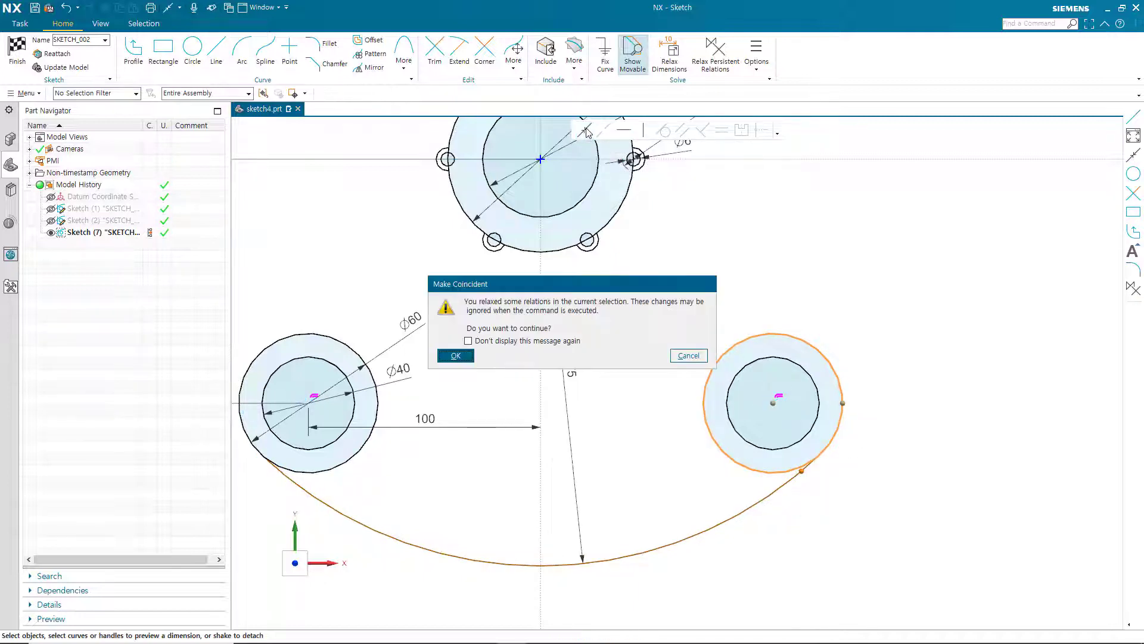
{"action": "left_click", "coordinate": [456, 356]}
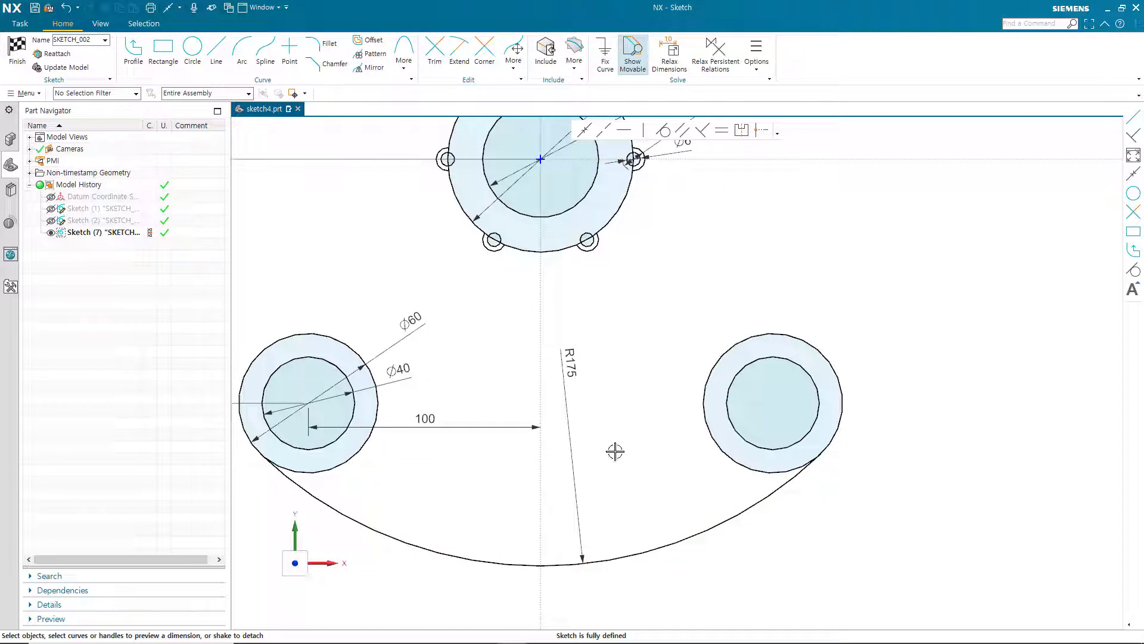
Make the 175 mm radius lower arc tangent to the lower-right 60 mm circle
{"action": "left_click", "coordinate": [772, 495]}
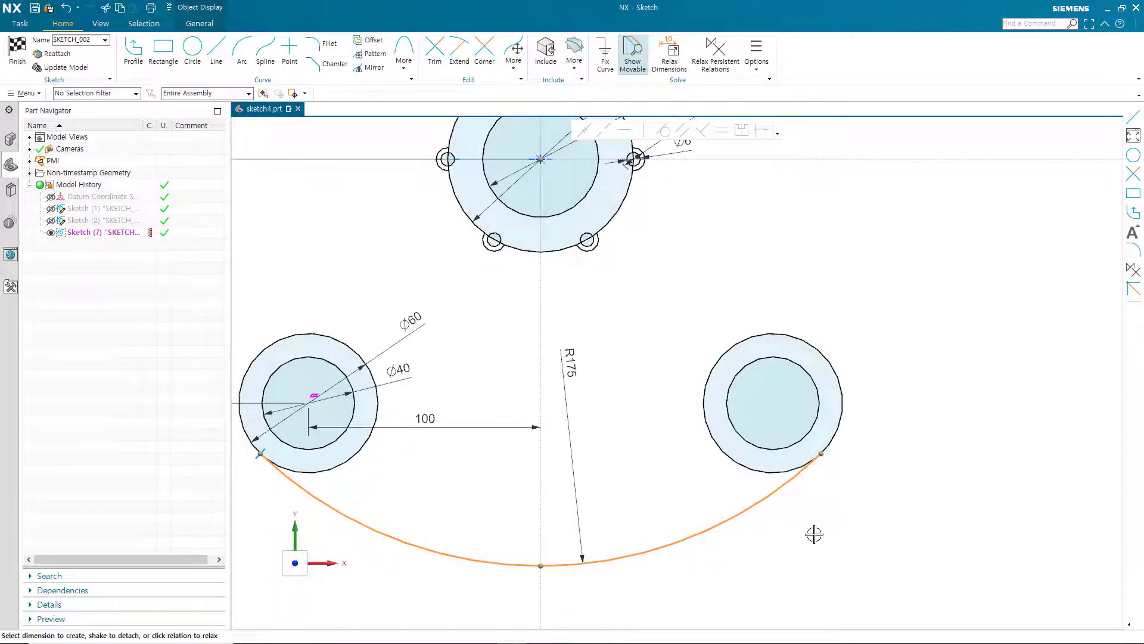
{"action": "key", "text": "Escape"}
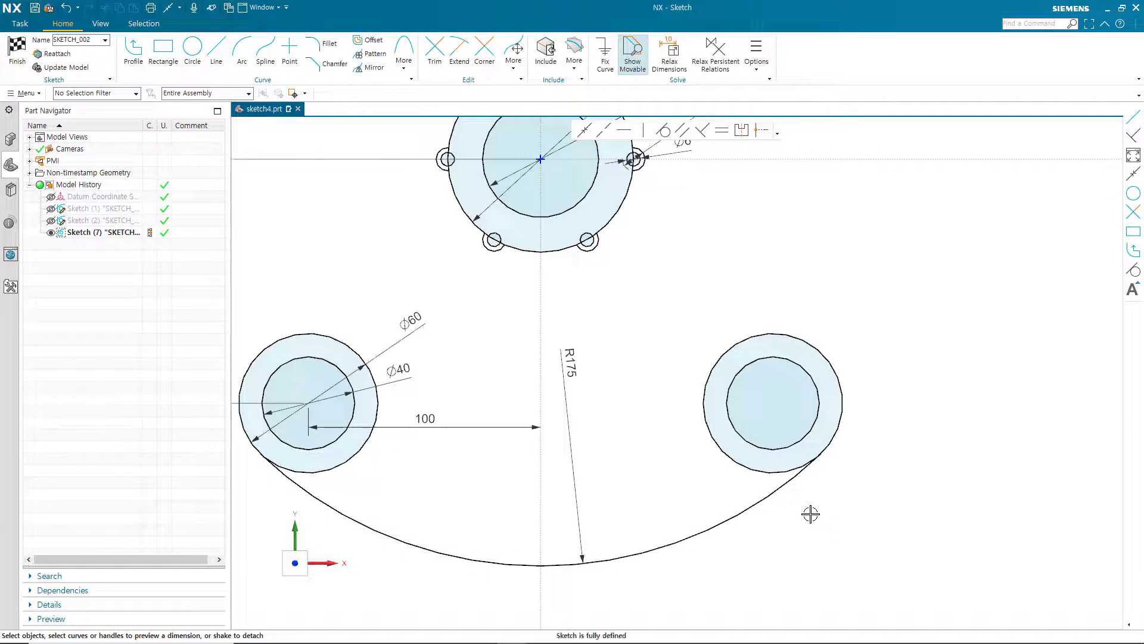
{"action": "left_click", "coordinate": [787, 472]}
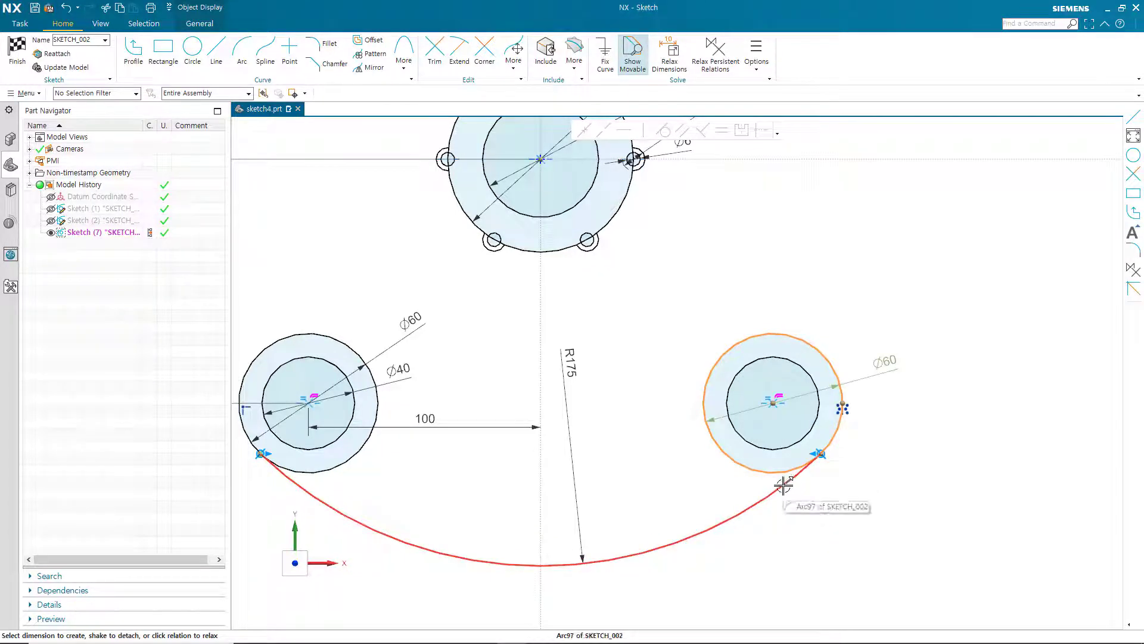
{"action": "left_click", "coordinate": [786, 483]}
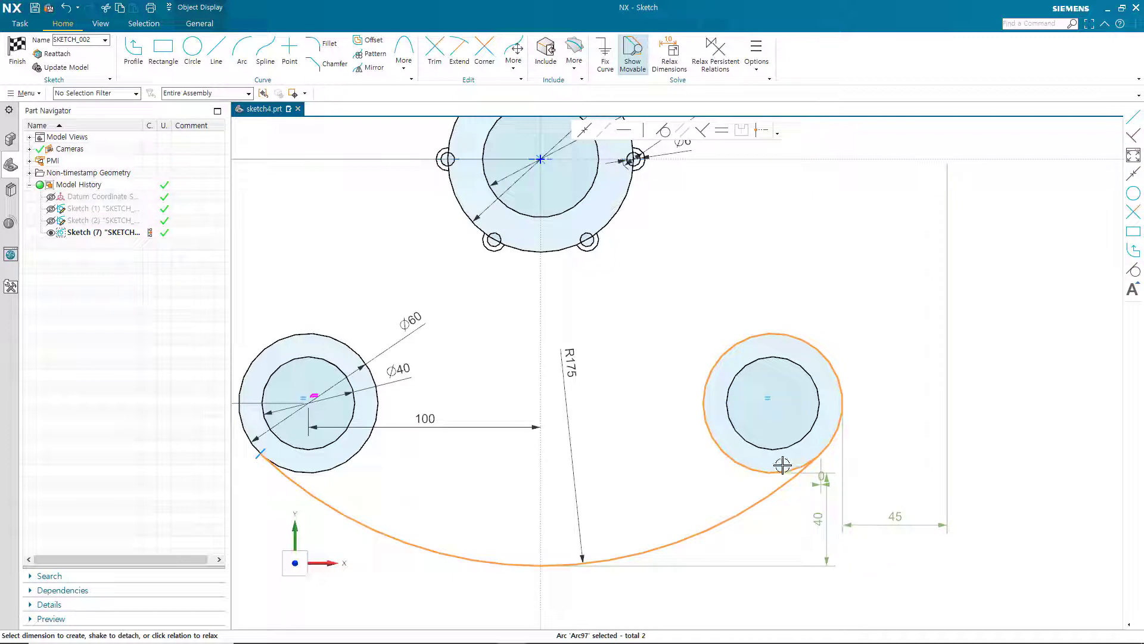
{"action": "left_click", "coordinate": [665, 131]}
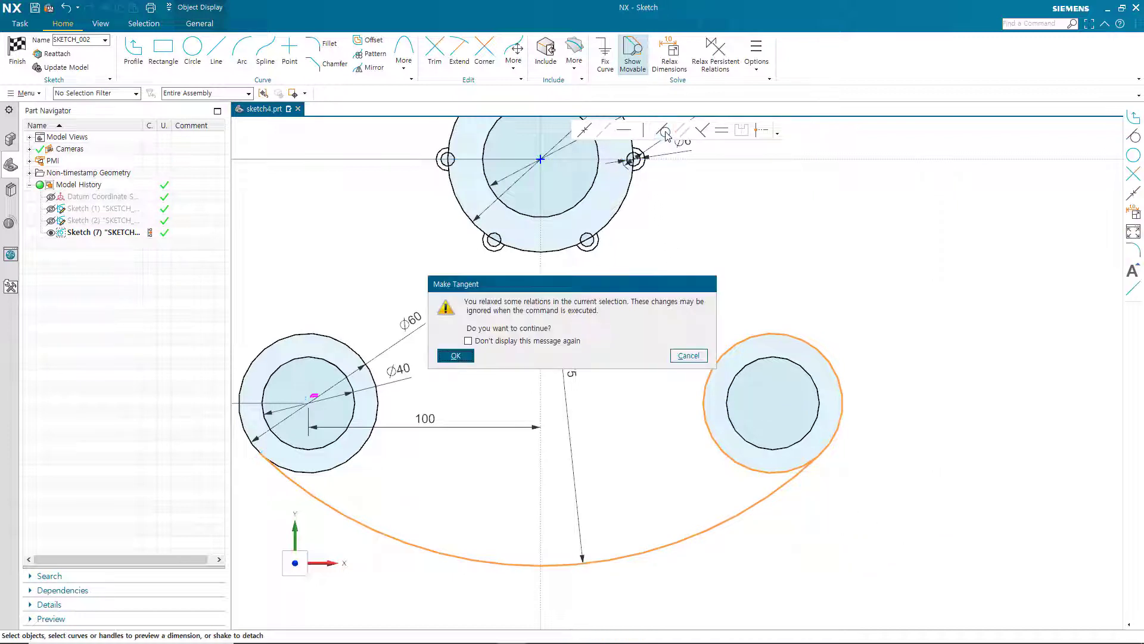
{"action": "left_click", "coordinate": [456, 356]}
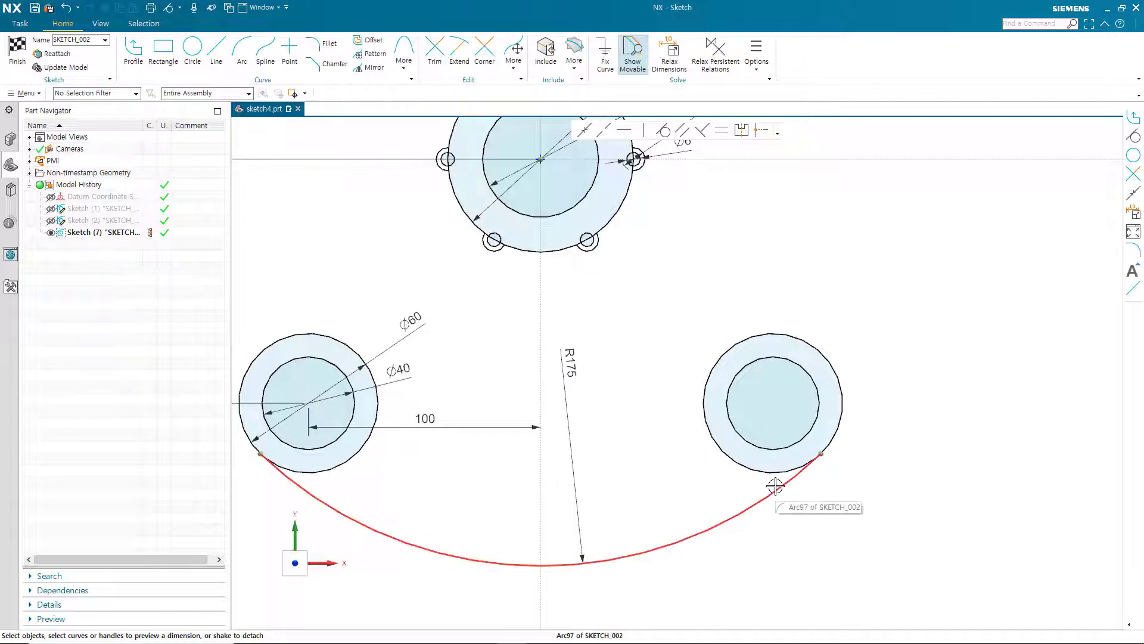
{"action": "left_click", "coordinate": [767, 470]}
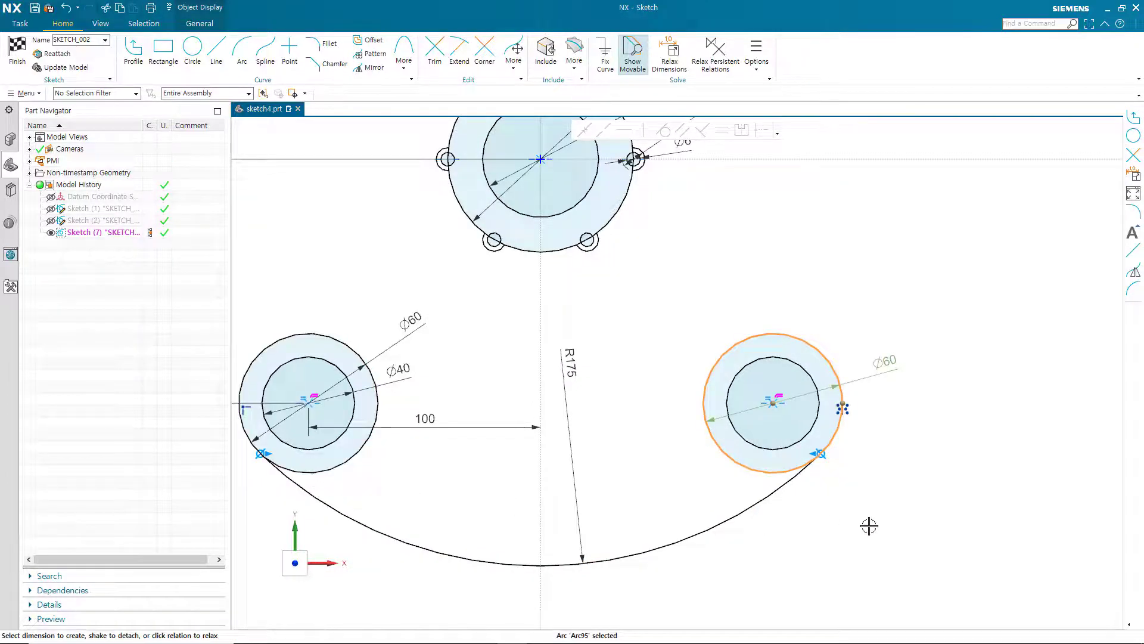
{"action": "key", "text": "Escape"}
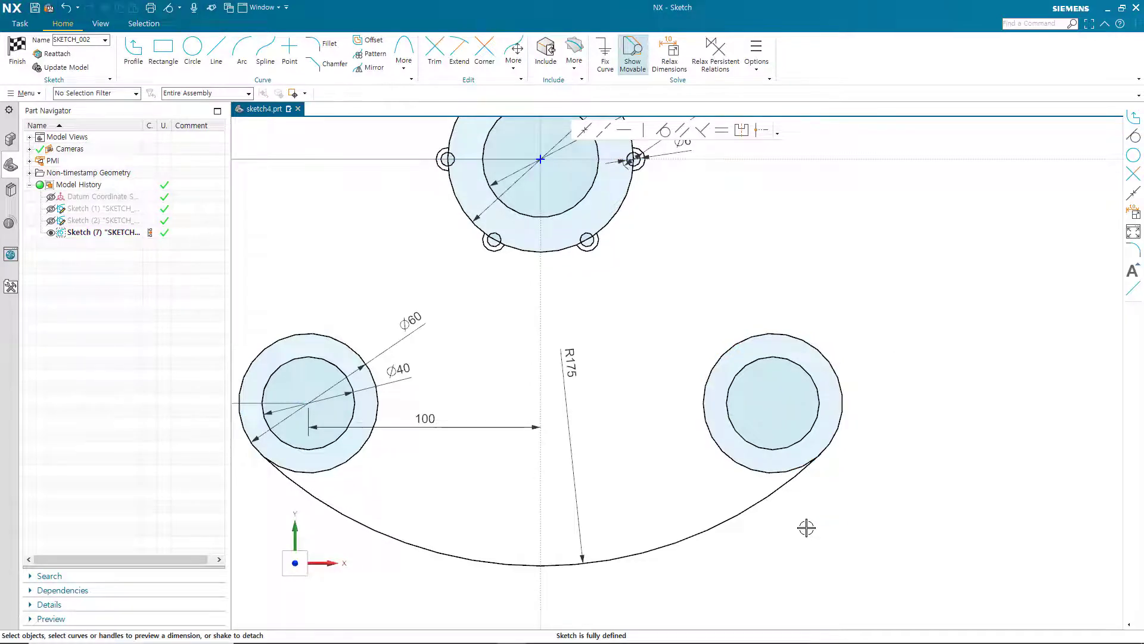
Draw a vertical profile line just left of the flange, from slightly above the horizontal axis down toward the lower-left circles
{"action": "scroll", "coordinate": [806, 527], "scroll_direction": "up", "scroll_amount": 3}
{"action": "scroll", "coordinate": [806, 527], "scroll_direction": "down", "scroll_amount": 3}
{"action": "scroll", "coordinate": [806, 527], "scroll_direction": "down", "scroll_amount": 2}
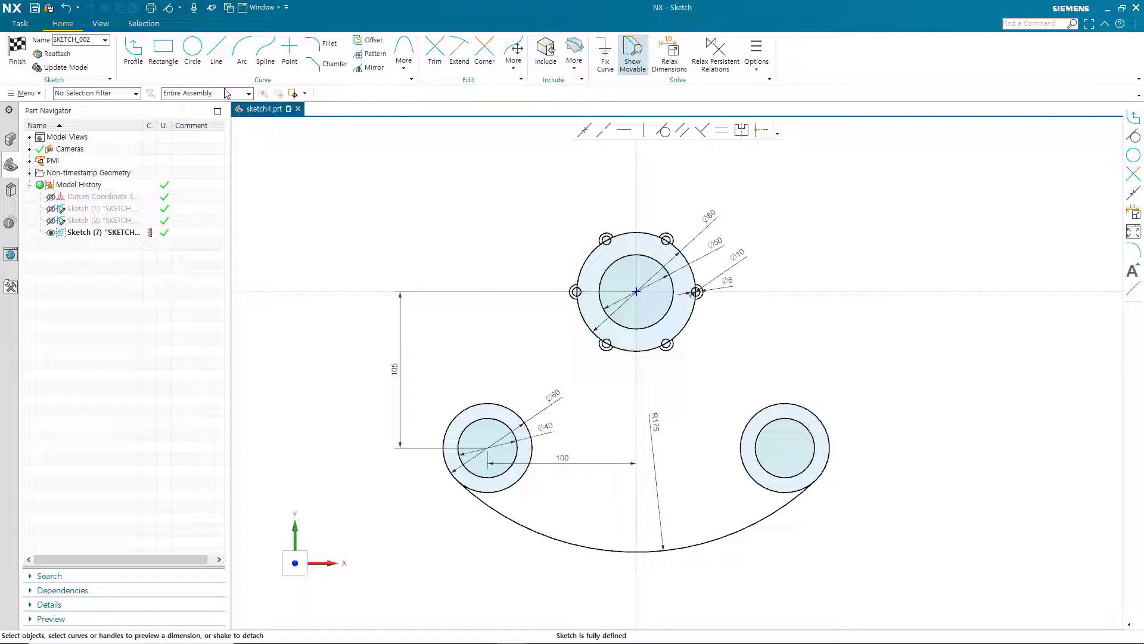
{"action": "left_click", "coordinate": [135, 53]}
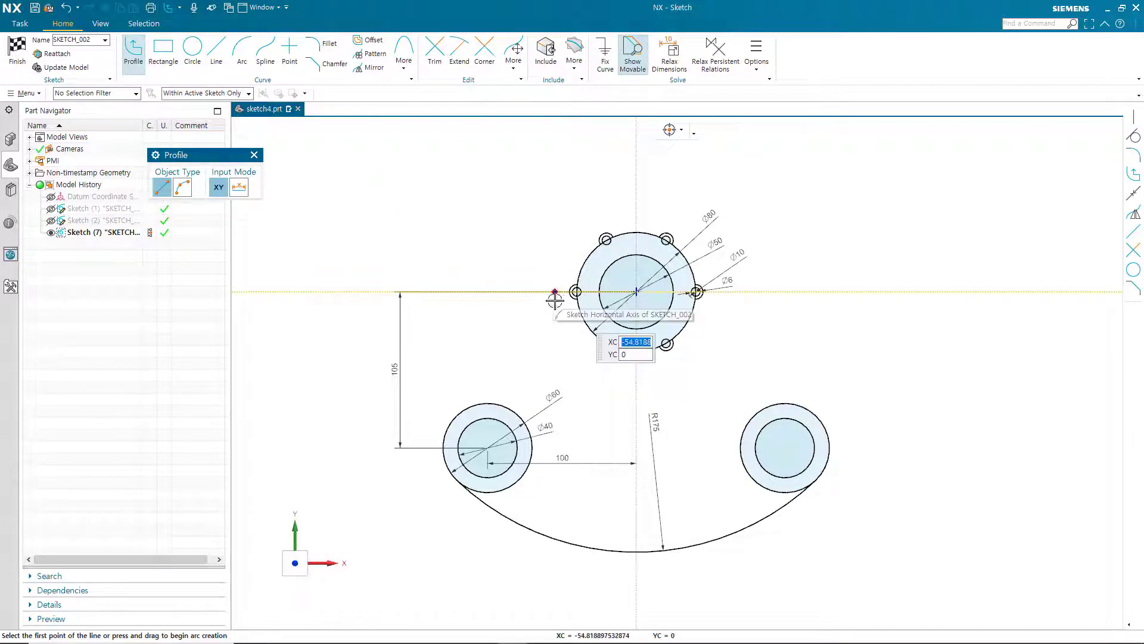
{"action": "scroll", "coordinate": [565, 306], "scroll_direction": "up", "scroll_amount": 5}
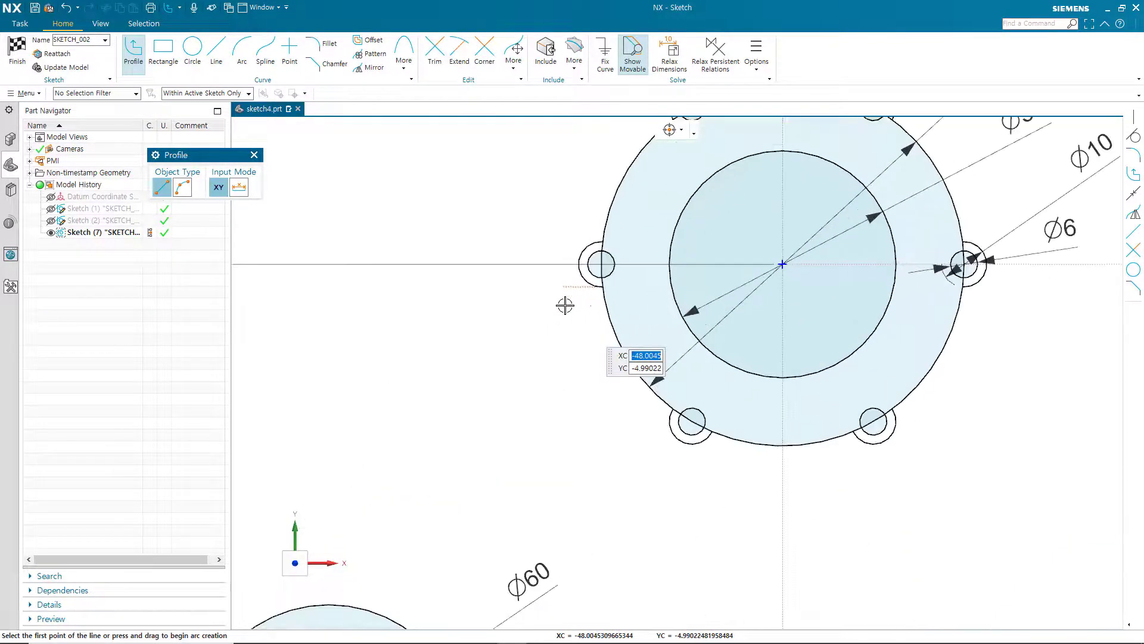
{"action": "left_click", "coordinate": [561, 255]}
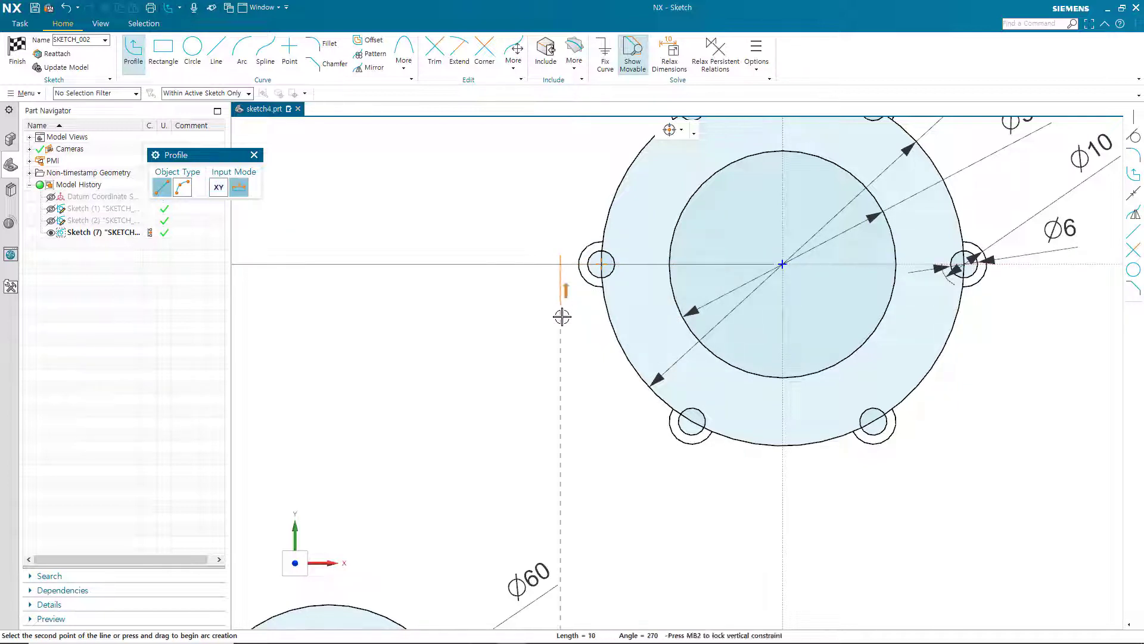
{"action": "left_click", "coordinate": [559, 508]}
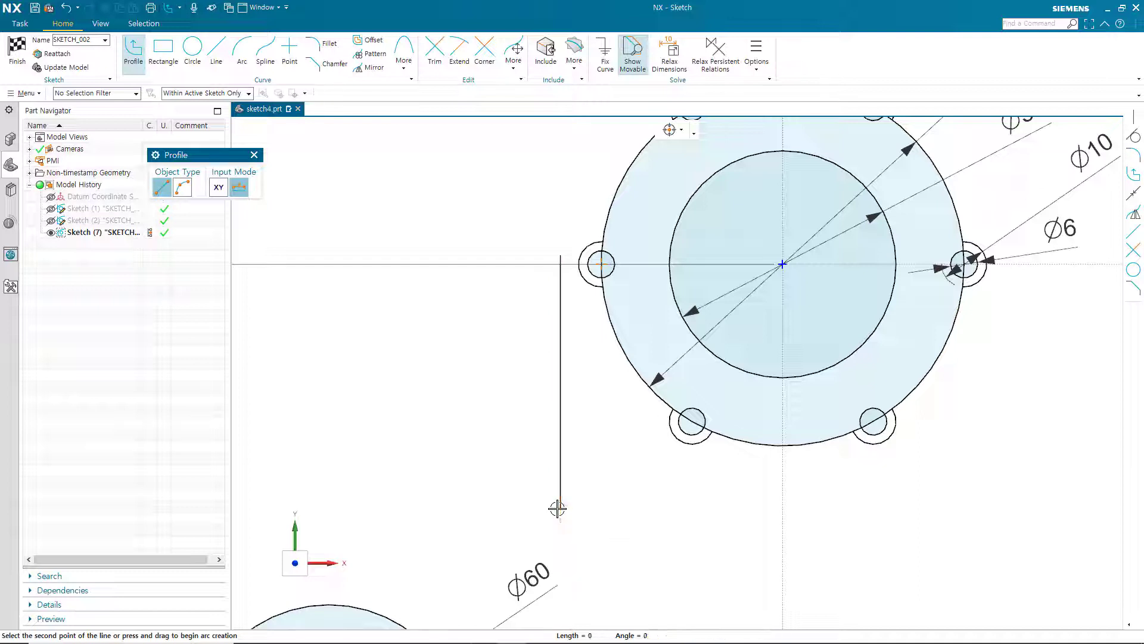